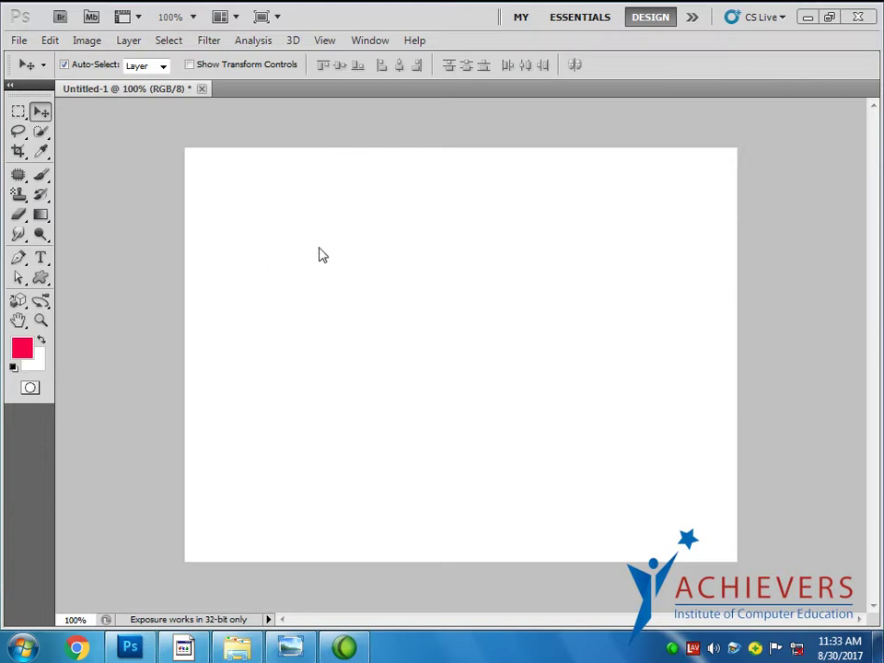
Start File > Place and browse to the wallpaper folder on drive D:
{"action": "left_click", "coordinate": [19, 42]}
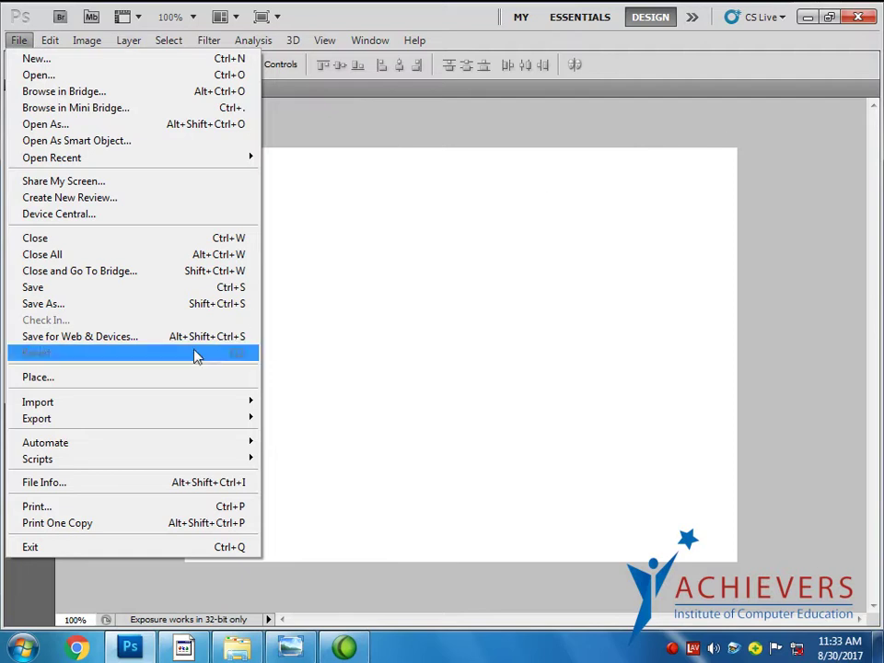
{"action": "mouse_move", "coordinate": [38, 401]}
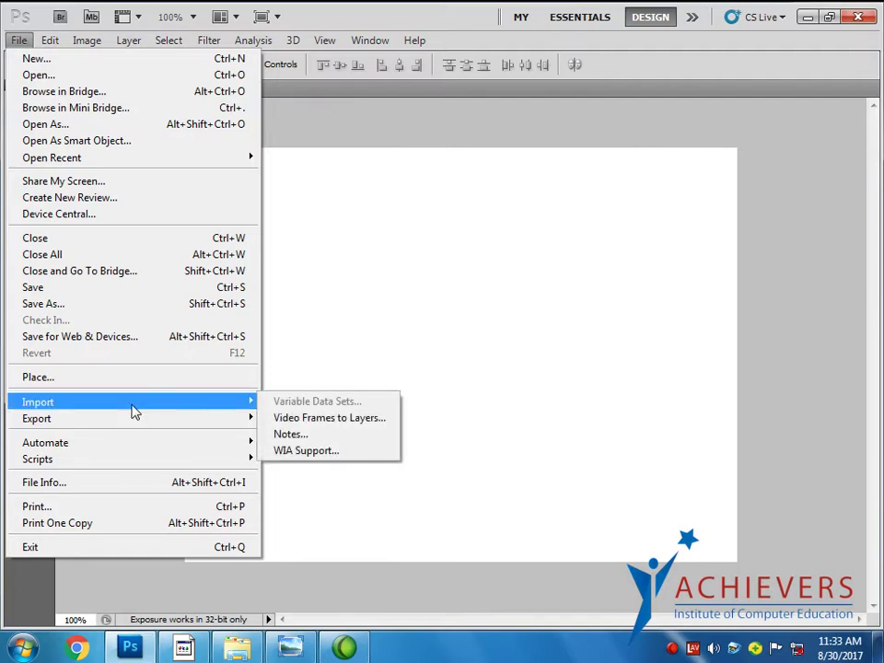
{"action": "left_click", "coordinate": [130, 376]}
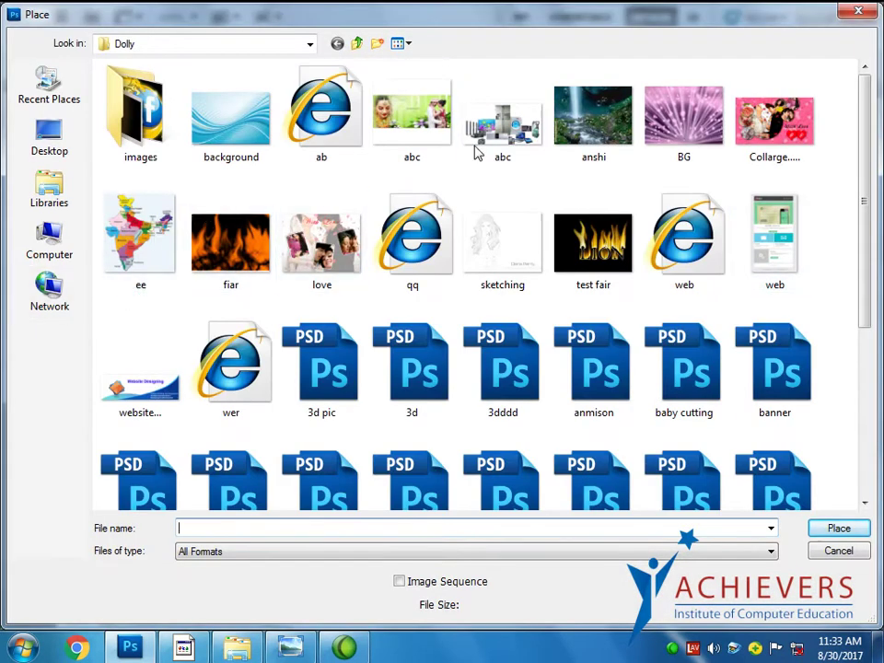
{"action": "left_click", "coordinate": [49, 238]}
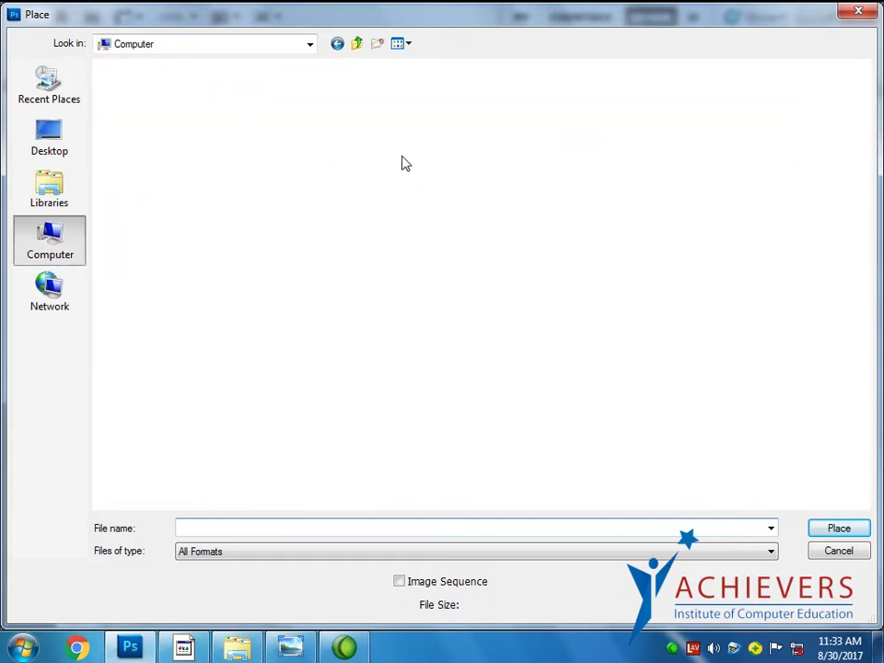
{"action": "double_click", "coordinate": [355, 134]}
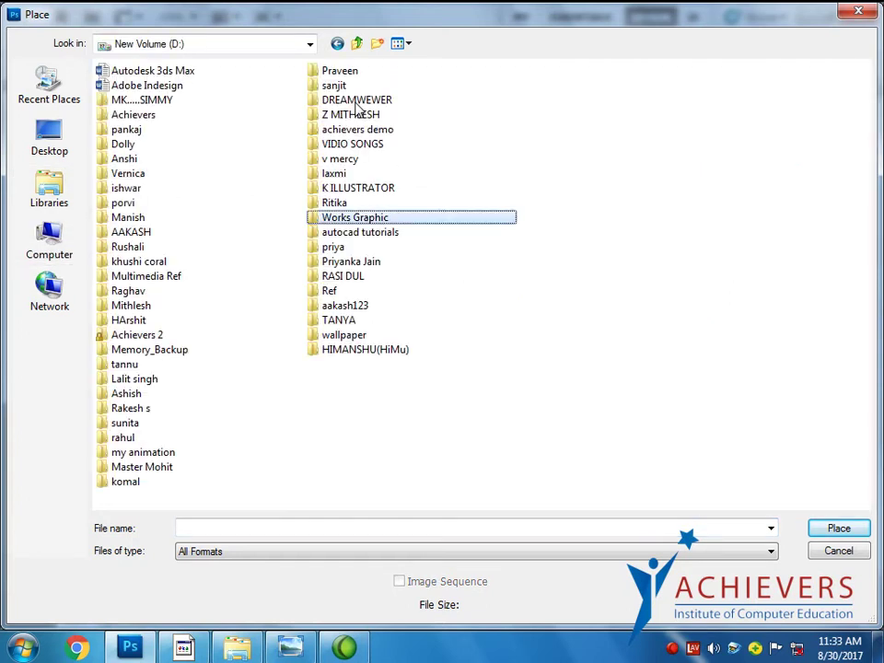
{"action": "key", "text": "w"}
{"action": "key", "text": "Return"}
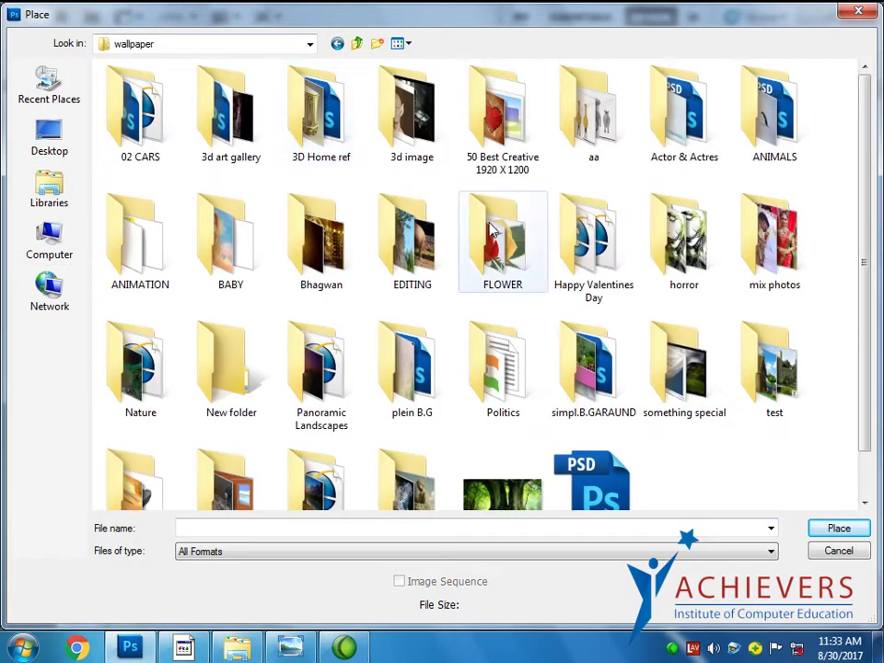
Open the ANIMALS folder and place the 800x600_019 - Copy puppy photo
{"action": "left_click", "coordinate": [682, 111]}
{"action": "double_click", "coordinate": [683, 113]}
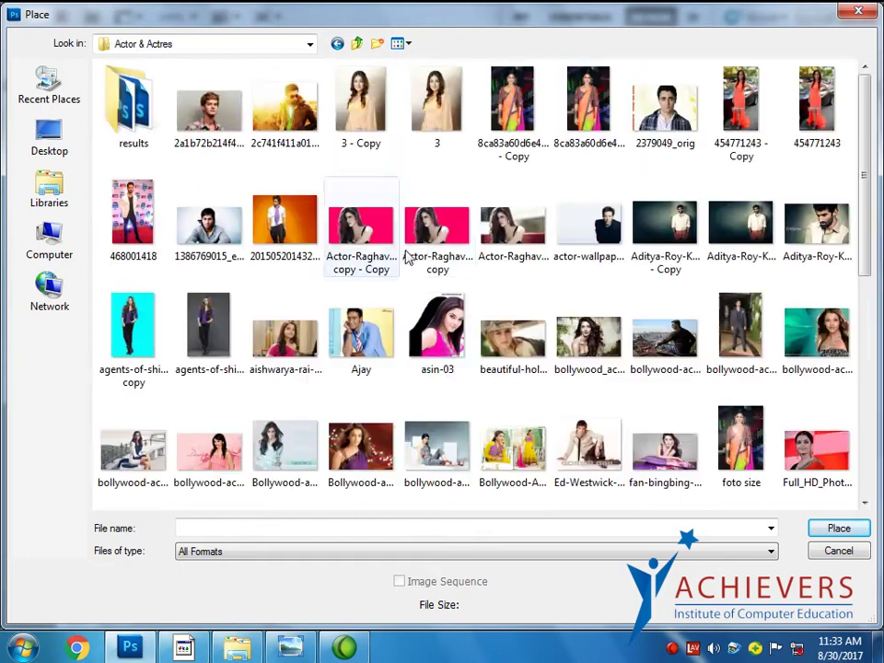
{"action": "key", "text": "BackSpace"}
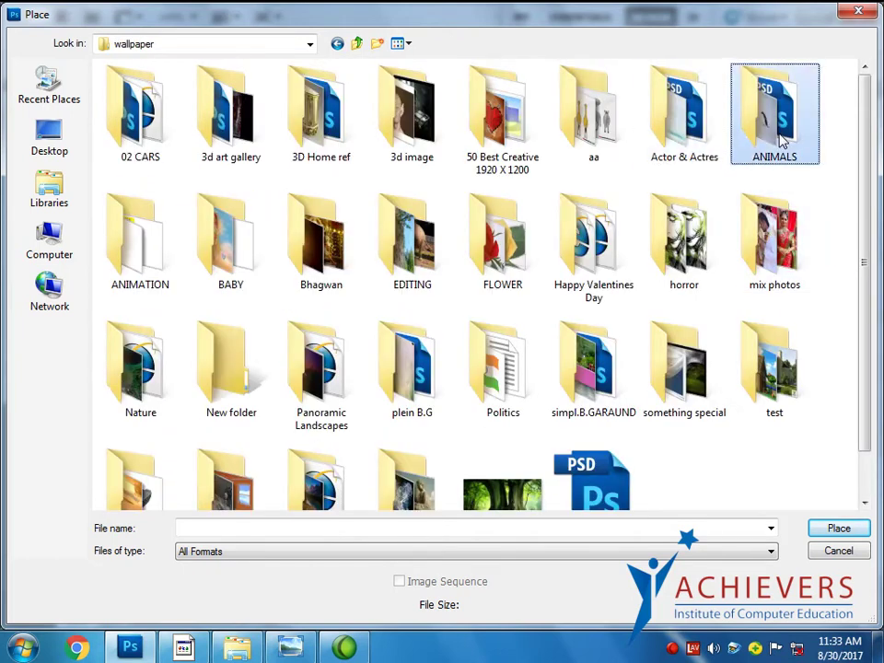
{"action": "double_click", "coordinate": [780, 140]}
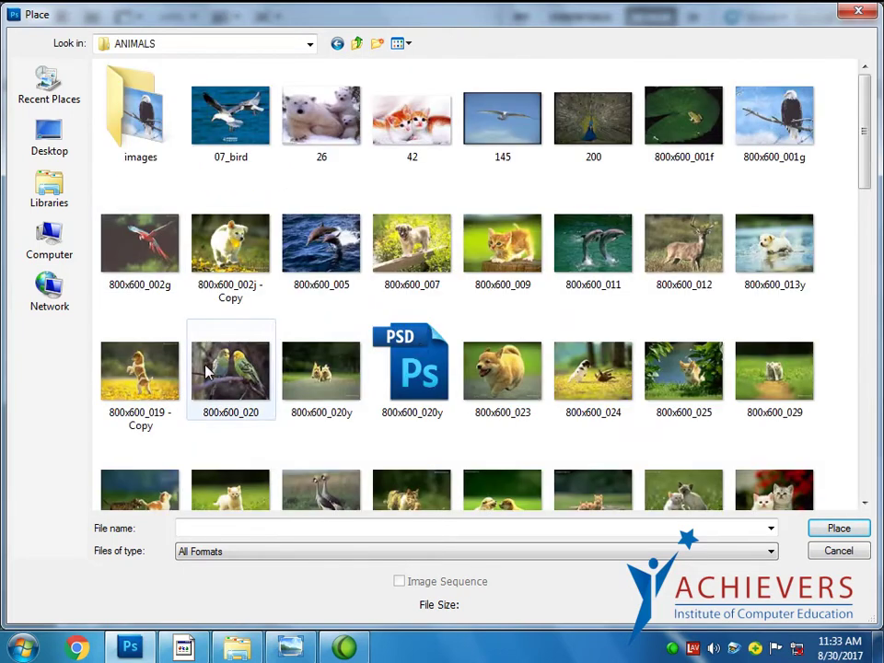
{"action": "left_click", "coordinate": [138, 373]}
{"action": "double_click", "coordinate": [136, 386]}
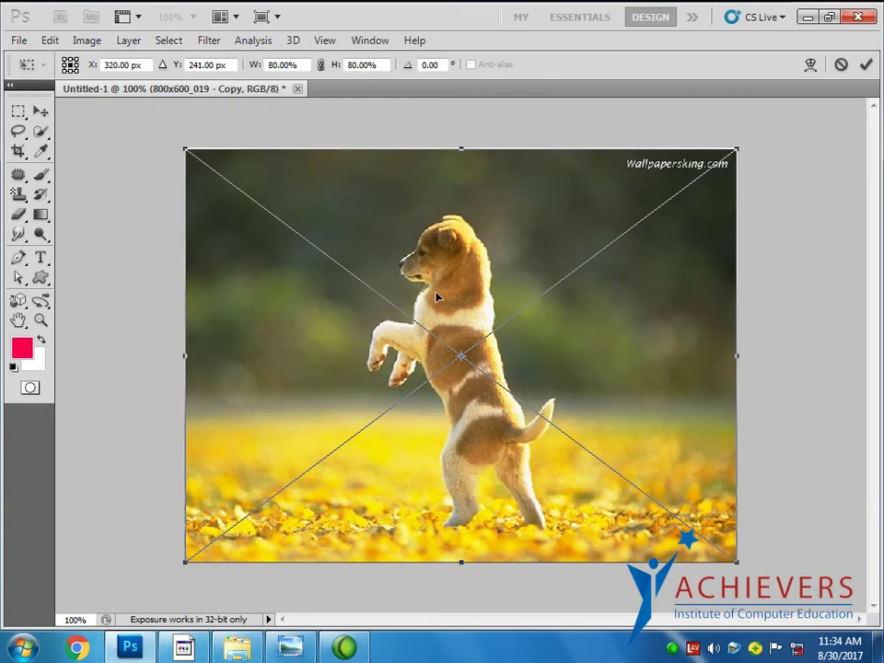
Commit the placed photo and show the Layers panel, moved aside
{"action": "key", "text": "Return"}
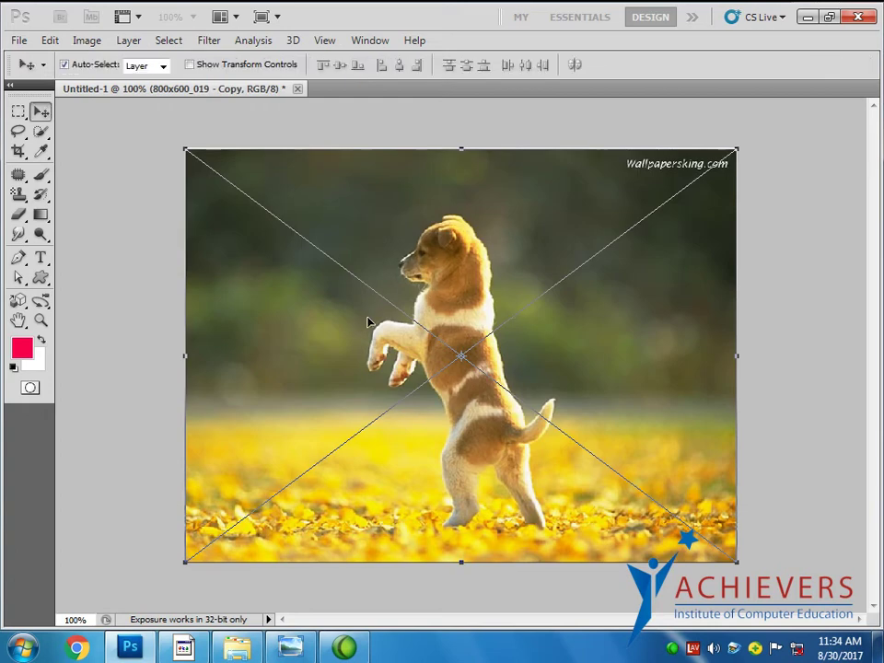
{"action": "key", "text": "F7"}
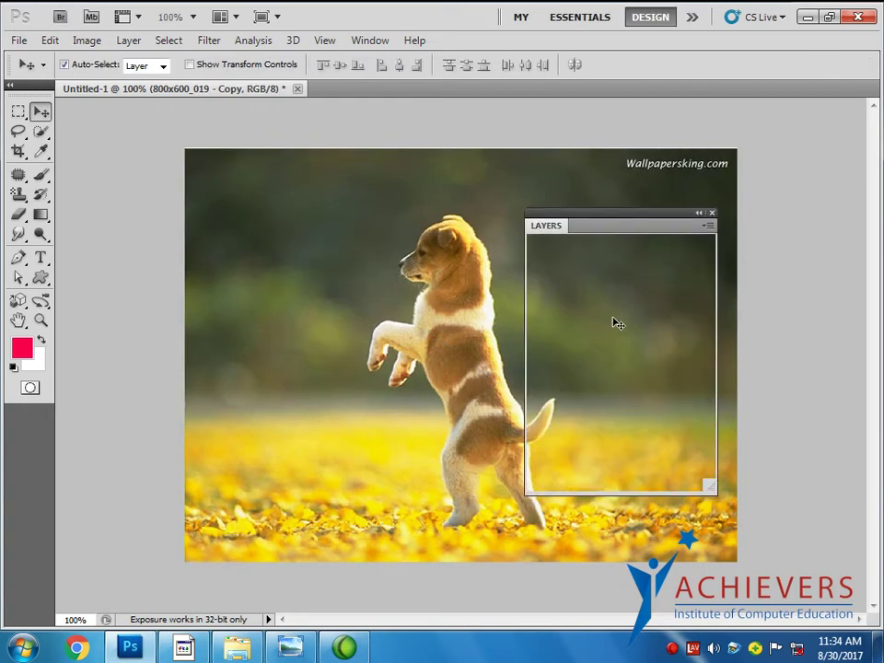
{"action": "left_click_drag", "start_coordinate": [617, 213], "coordinate": [792, 129]}
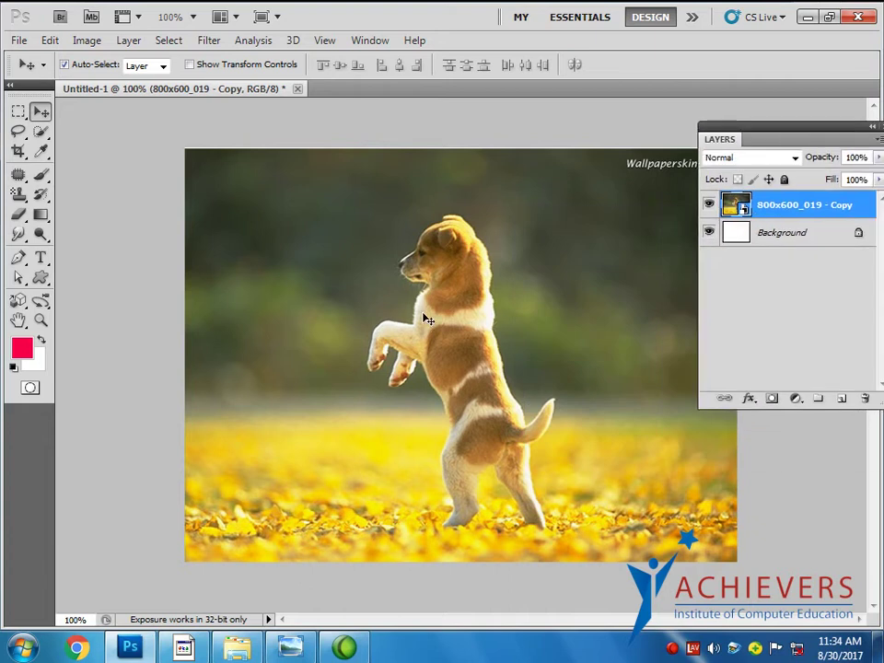
Free-transform the puppy photo down to about 49% of its size
{"action": "key", "text": "ctrl+t"}
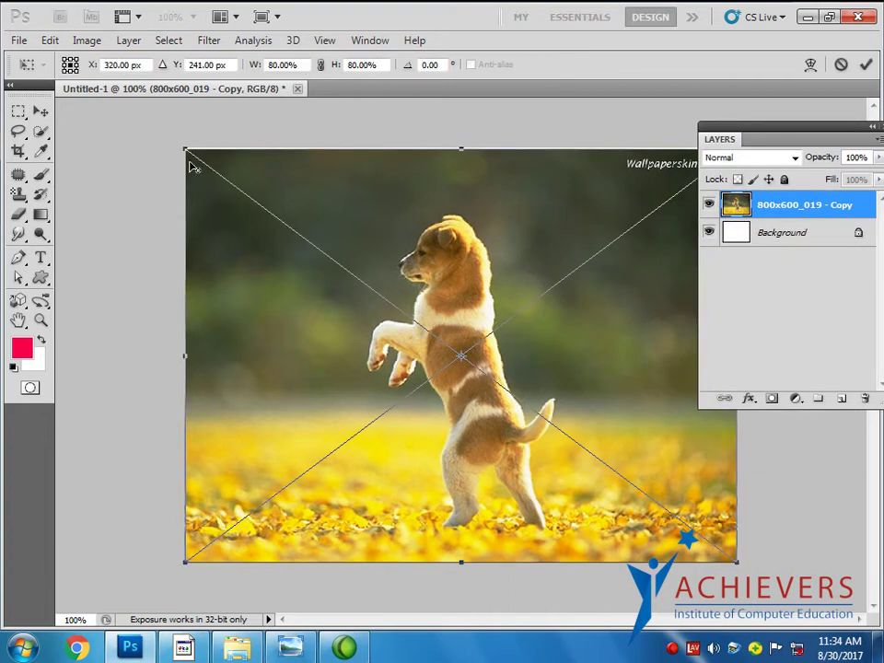
{"action": "mouse_move", "coordinate": [186, 150]}
{"action": "left_mouse_down"}
{"action": "mouse_move", "coordinate": [311, 210]}
{"action": "mouse_move", "coordinate": [326, 206]}
{"action": "mouse_move", "coordinate": [299, 227]}
{"action": "mouse_move", "coordinate": [263, 196]}
{"action": "mouse_move", "coordinate": [354, 250]}
{"action": "mouse_move", "coordinate": [342, 257]}
{"action": "mouse_move", "coordinate": [257, 225]}
{"action": "mouse_move", "coordinate": [414, 299]}
{"action": "mouse_move", "coordinate": [291, 321]}
{"action": "mouse_move", "coordinate": [404, 262]}
{"action": "mouse_move", "coordinate": [382, 265]}
{"action": "mouse_move", "coordinate": [340, 244]}
{"action": "left_mouse_up"}
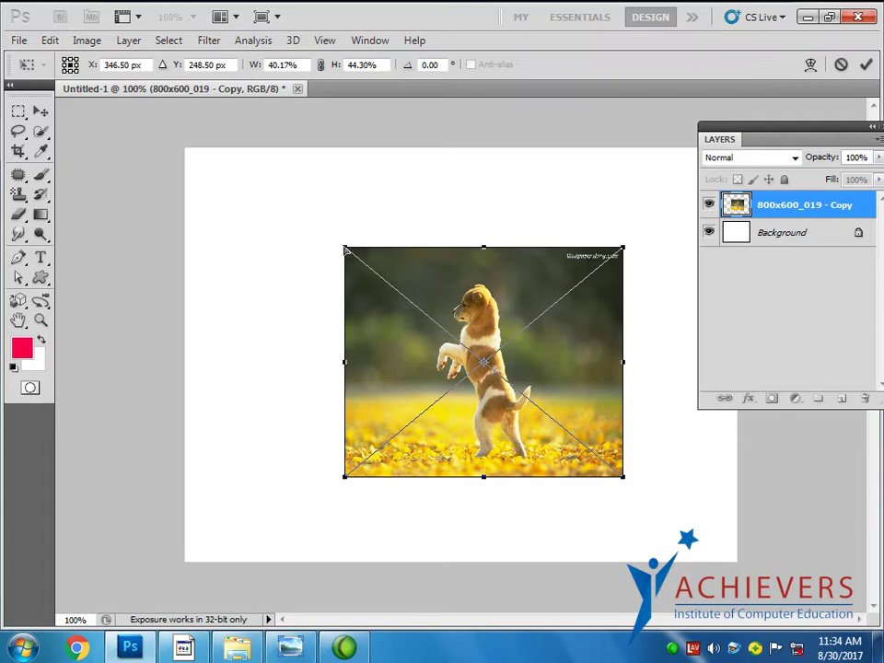
{"action": "key", "text": "Escape"}
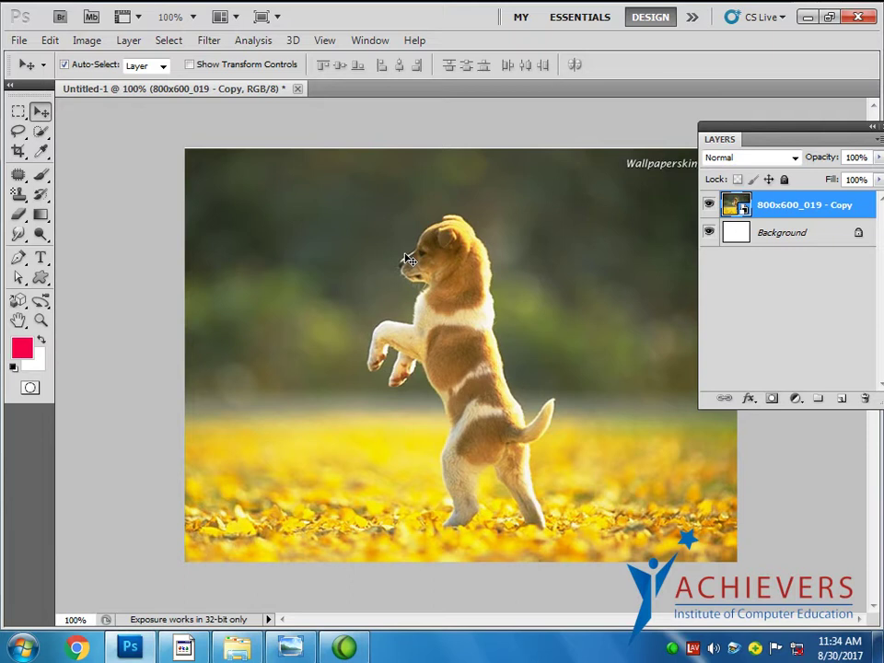
{"action": "key", "text": "ctrl+t"}
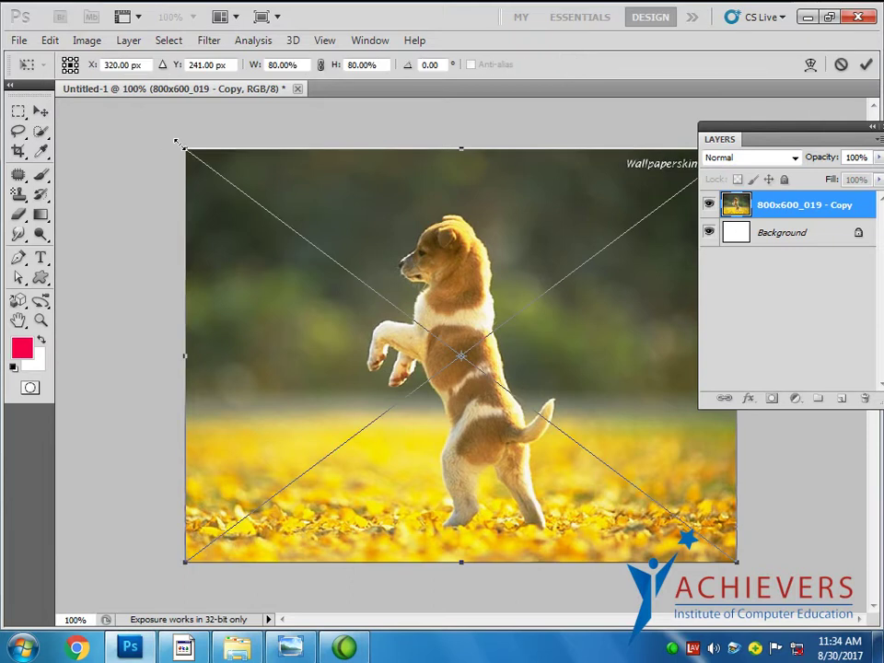
{"action": "mouse_move", "coordinate": [193, 157]}
{"action": "left_mouse_down"}
{"action": "mouse_move", "coordinate": [467, 363]}
{"action": "mouse_move", "coordinate": [257, 193]}
{"action": "mouse_move", "coordinate": [392, 291]}
{"action": "mouse_move", "coordinate": [307, 231]}
{"action": "mouse_move", "coordinate": [262, 164]}
{"action": "mouse_move", "coordinate": [395, 316]}
{"action": "mouse_move", "coordinate": [410, 322]}
{"action": "mouse_move", "coordinate": [395, 316]}
{"action": "mouse_move", "coordinate": [379, 282]}
{"action": "mouse_move", "coordinate": [322, 243]}
{"action": "left_mouse_up"}
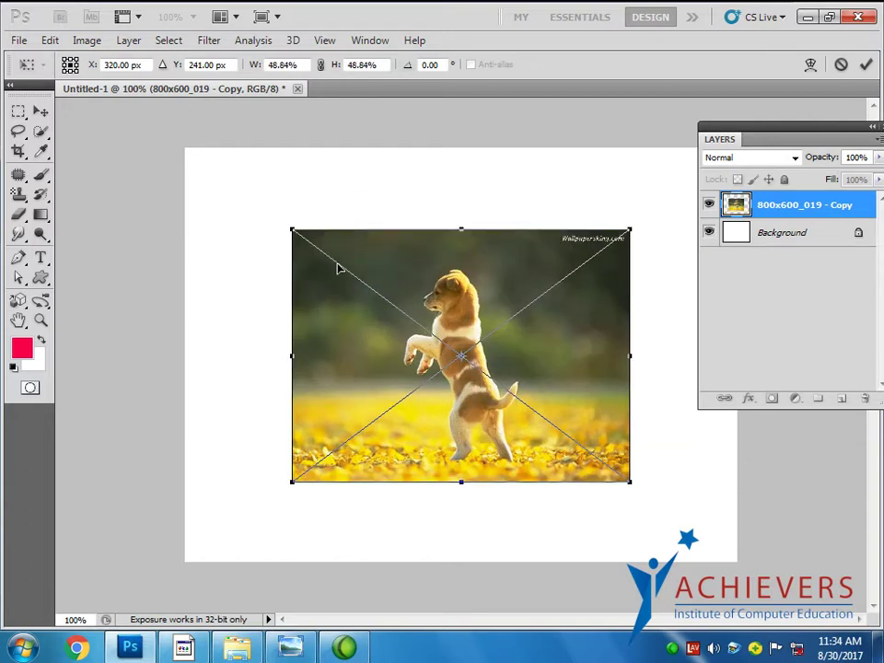
Commit the half-size photo, then try a 32° rotation and cancel it
{"action": "right_click", "coordinate": [415, 278]}
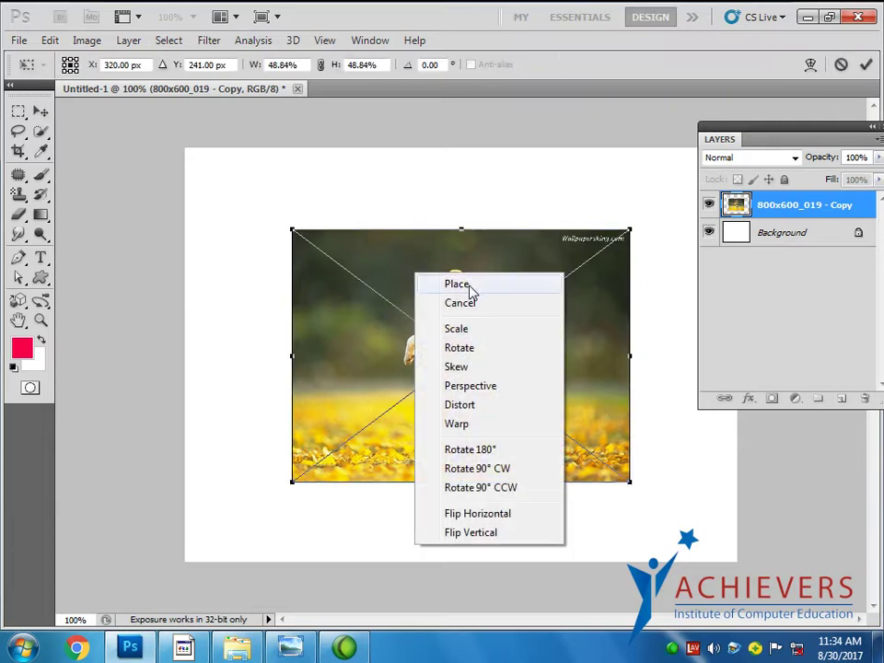
{"action": "left_click", "coordinate": [470, 285]}
{"action": "key", "text": "ctrl+t"}
{"action": "right_click", "coordinate": [445, 276]}
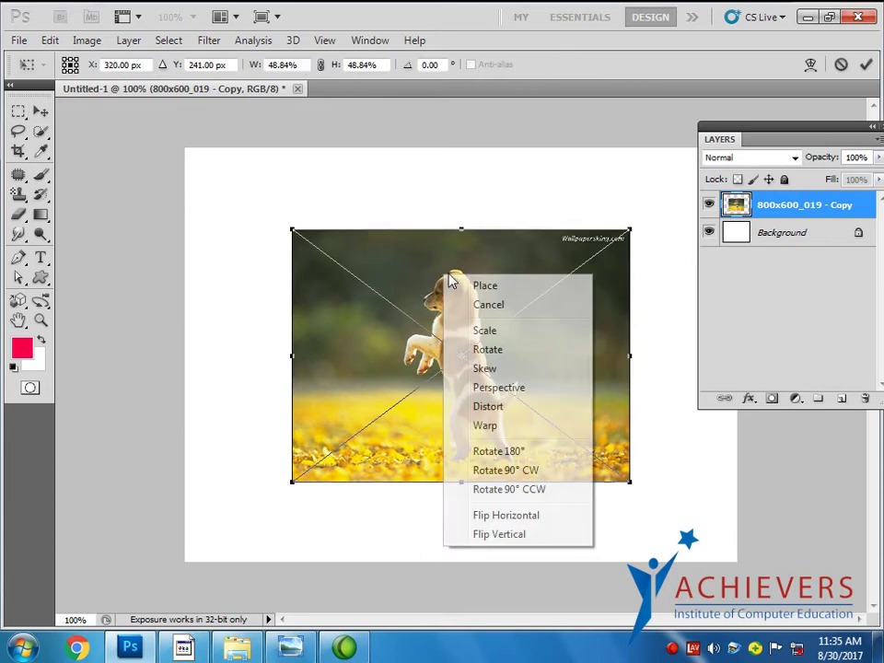
{"action": "left_click", "coordinate": [276, 214]}
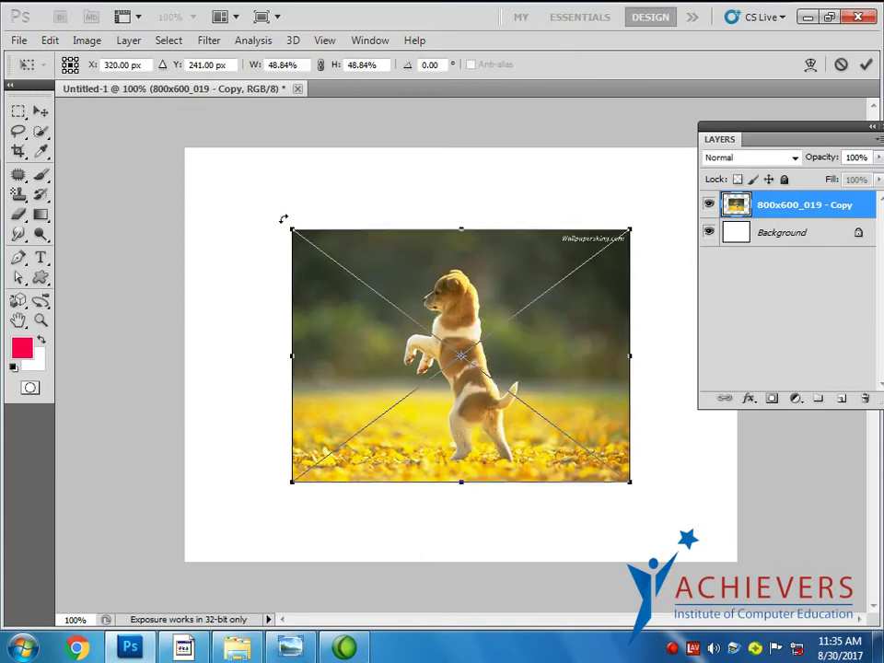
{"action": "left_click_drag", "start_coordinate": [283, 219], "coordinate": [382, 147]}
{"action": "right_click", "coordinate": [416, 299]}
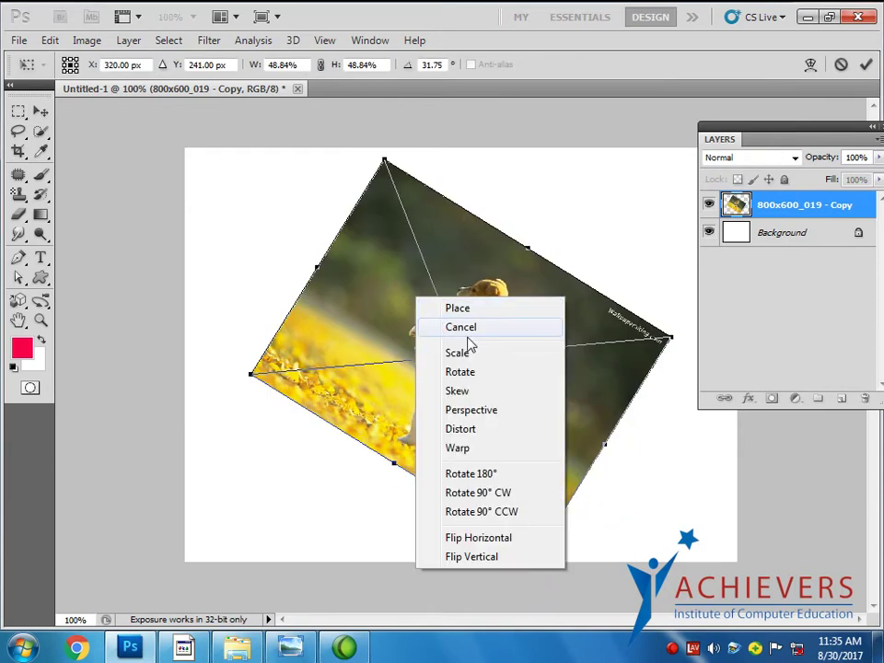
{"action": "left_click", "coordinate": [465, 330]}
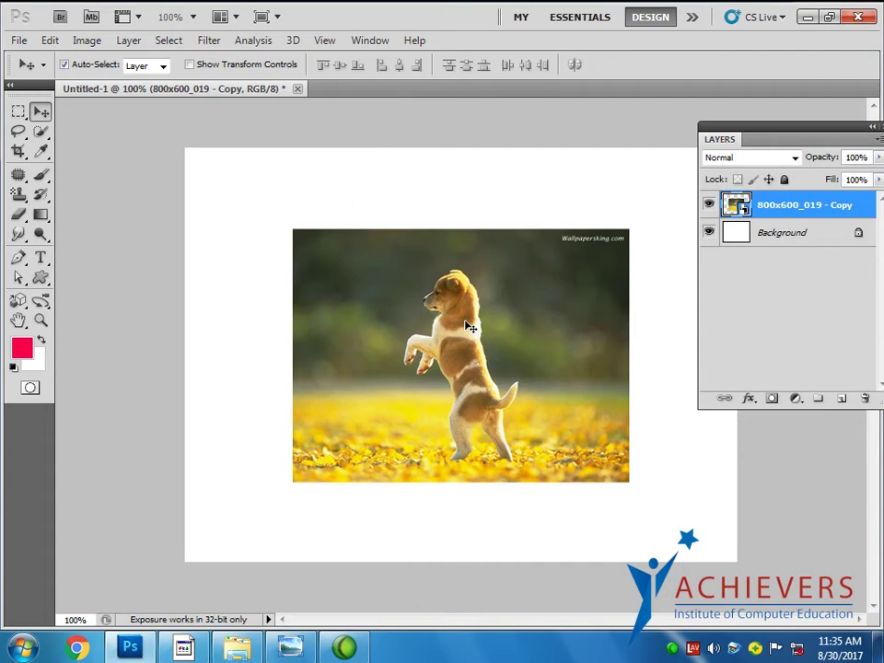
Tilt the photo to -10.64° and shrink it to about 37.68% by 42.93%
{"action": "key", "text": "ctrl+t"}
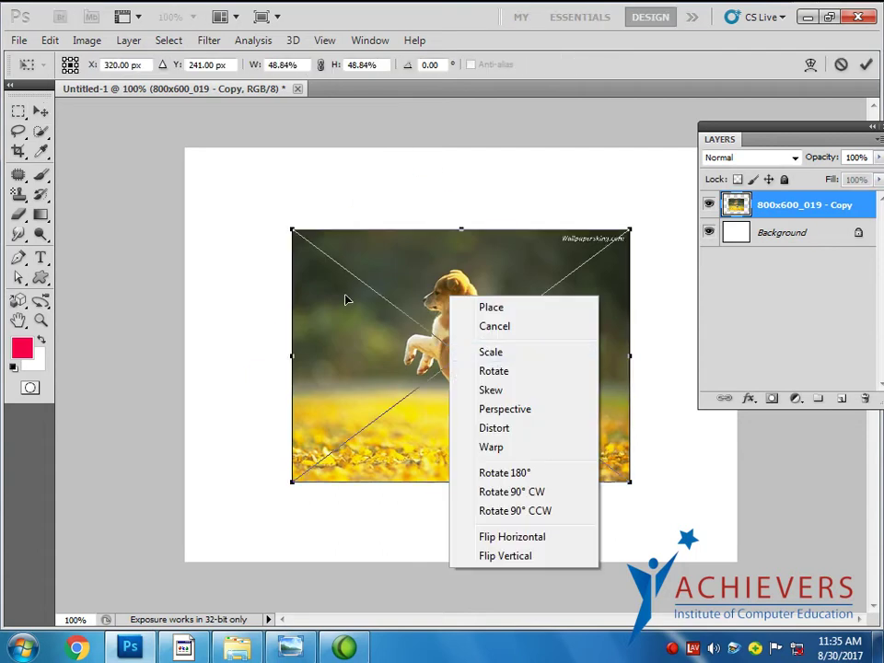
{"action": "left_click", "coordinate": [313, 267]}
{"action": "mouse_move", "coordinate": [277, 225]}
{"action": "left_mouse_down"}
{"action": "mouse_move", "coordinate": [260, 179]}
{"action": "mouse_move", "coordinate": [216, 197]}
{"action": "mouse_move", "coordinate": [256, 260]}
{"action": "left_mouse_up"}
{"action": "left_click_drag", "start_coordinate": [437, 231], "coordinate": [437, 226]}
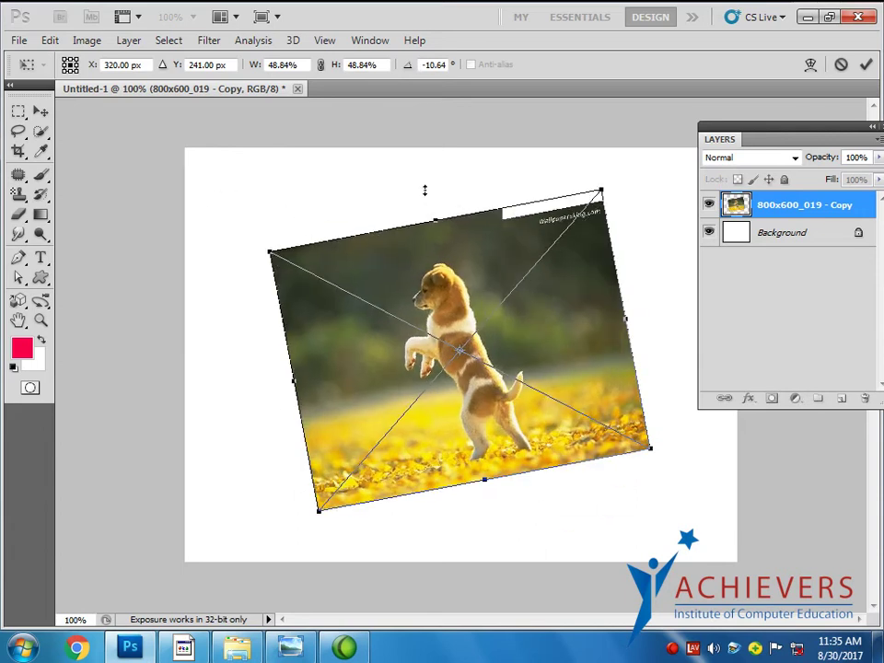
{"action": "right_click", "coordinate": [440, 267]}
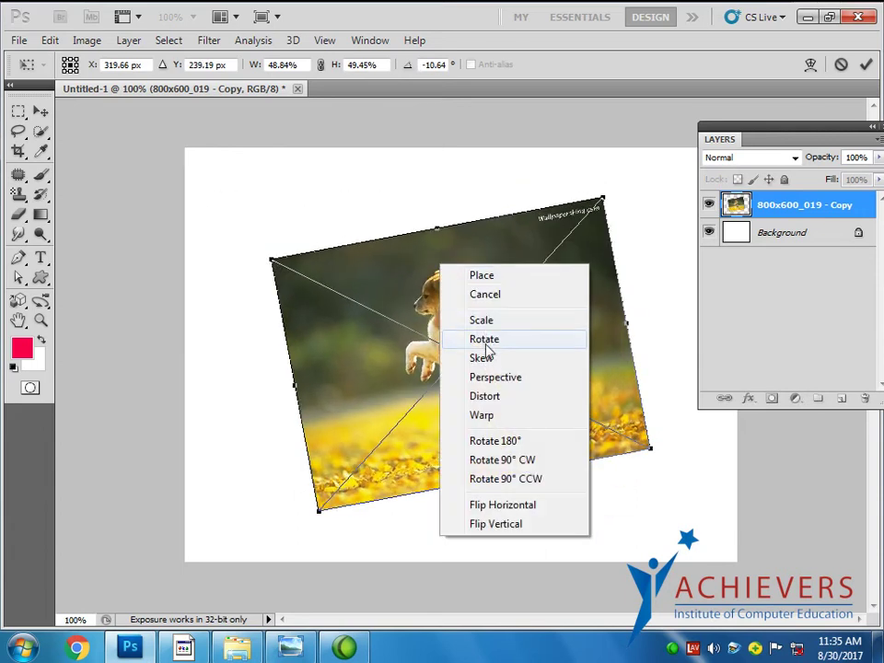
{"action": "left_click", "coordinate": [464, 326]}
{"action": "mouse_move", "coordinate": [280, 252]}
{"action": "left_mouse_down"}
{"action": "mouse_move", "coordinate": [410, 333]}
{"action": "mouse_move", "coordinate": [308, 288]}
{"action": "mouse_move", "coordinate": [280, 252]}
{"action": "mouse_move", "coordinate": [420, 233]}
{"action": "mouse_move", "coordinate": [427, 335]}
{"action": "mouse_move", "coordinate": [363, 330]}
{"action": "mouse_move", "coordinate": [402, 305]}
{"action": "mouse_move", "coordinate": [374, 300]}
{"action": "mouse_move", "coordinate": [352, 277]}
{"action": "left_mouse_up"}
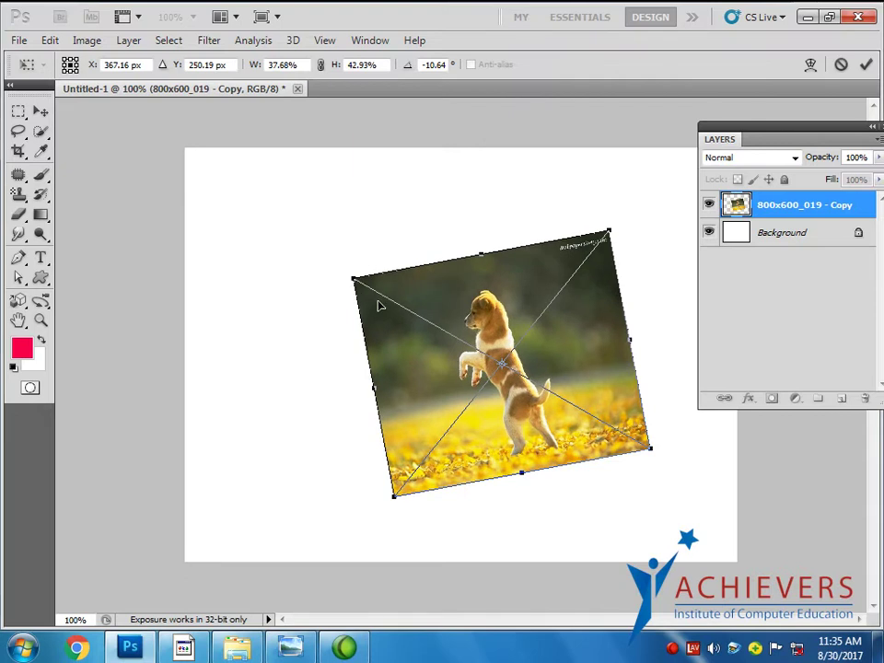
{"action": "right_click", "coordinate": [379, 302]}
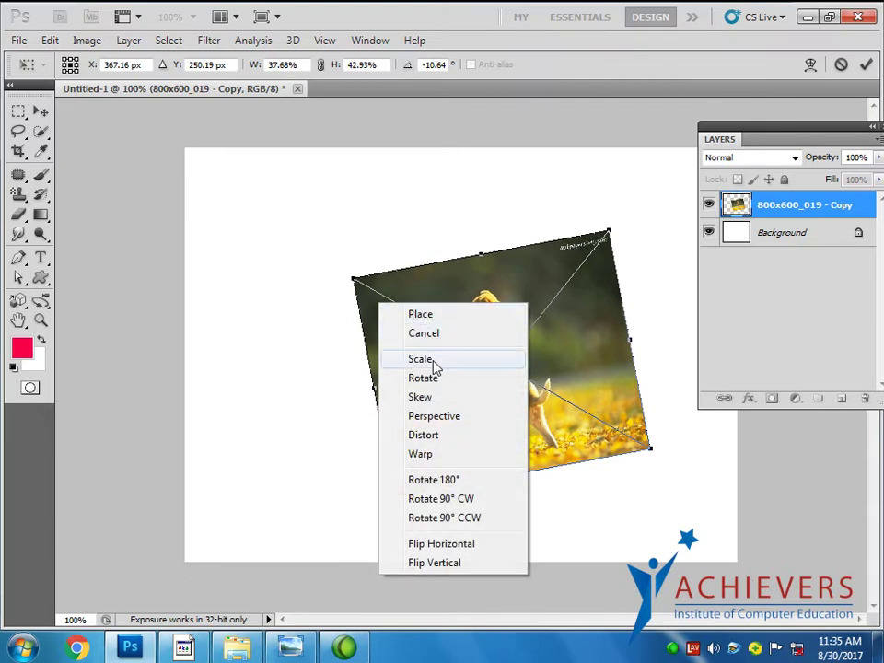
Rotate the photo to about -15° and skew it into a parallelogram
{"action": "left_click", "coordinate": [431, 379]}
{"action": "mouse_move", "coordinate": [376, 216]}
{"action": "left_mouse_down"}
{"action": "mouse_move", "coordinate": [287, 260]}
{"action": "mouse_move", "coordinate": [462, 345]}
{"action": "left_mouse_up"}
{"action": "right_click", "coordinate": [462, 346]}
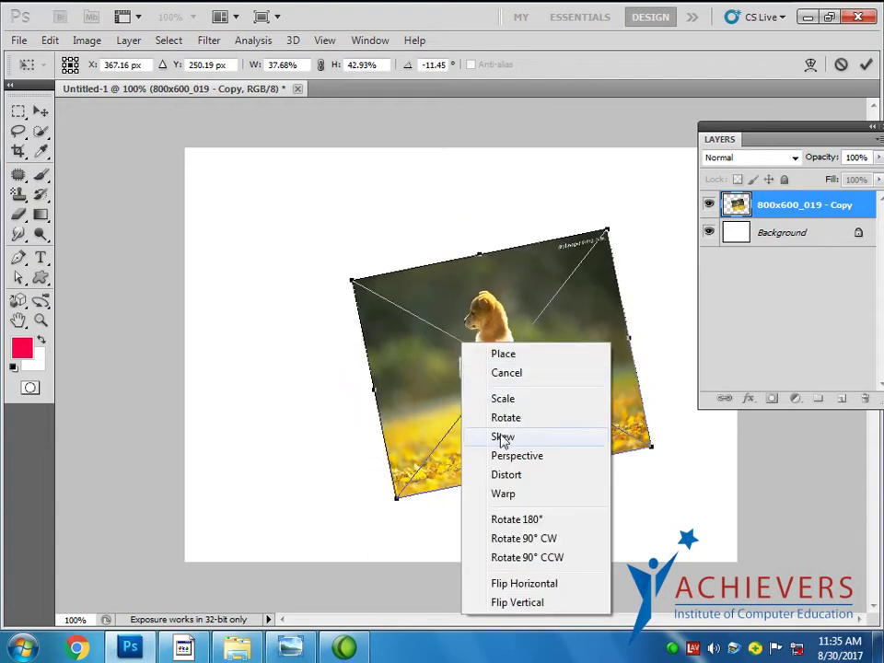
{"action": "left_click", "coordinate": [501, 436]}
{"action": "mouse_move", "coordinate": [484, 262]}
{"action": "left_mouse_down"}
{"action": "mouse_move", "coordinate": [588, 258]}
{"action": "mouse_move", "coordinate": [267, 295]}
{"action": "mouse_move", "coordinate": [509, 276]}
{"action": "mouse_move", "coordinate": [413, 281]}
{"action": "mouse_move", "coordinate": [340, 300]}
{"action": "mouse_move", "coordinate": [336, 322]}
{"action": "mouse_move", "coordinate": [606, 322]}
{"action": "mouse_move", "coordinate": [480, 281]}
{"action": "mouse_move", "coordinate": [391, 285]}
{"action": "left_mouse_up"}
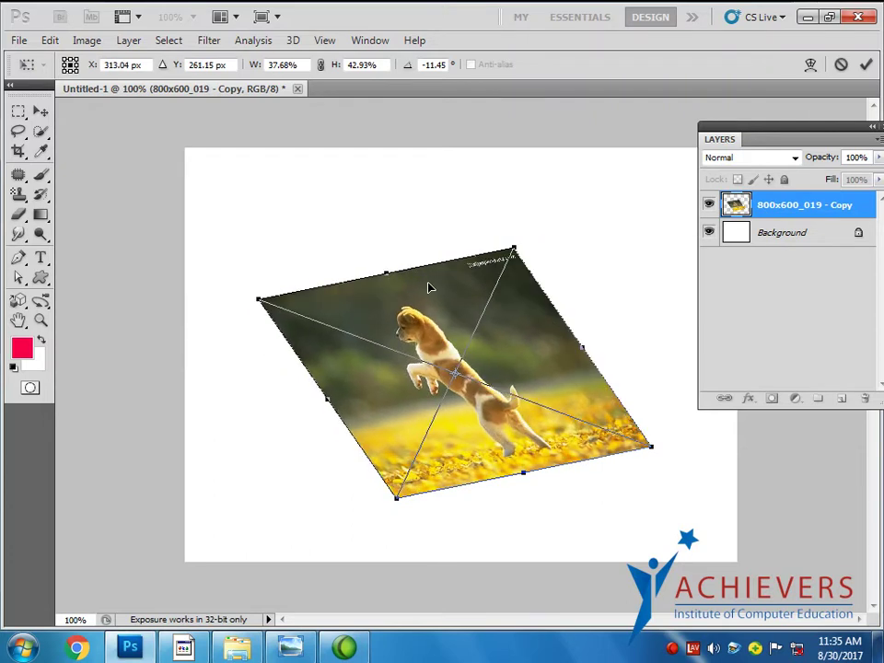
Distort the photo by dragging its top-left and top-right corners
{"action": "right_click", "coordinate": [428, 288]}
{"action": "left_click", "coordinate": [487, 420]}
{"action": "mouse_move", "coordinate": [259, 300]}
{"action": "left_mouse_down"}
{"action": "mouse_move", "coordinate": [340, 401]}
{"action": "mouse_move", "coordinate": [289, 208]}
{"action": "left_mouse_up"}
{"action": "mouse_move", "coordinate": [229, 309]}
{"action": "left_mouse_down"}
{"action": "mouse_move", "coordinate": [396, 270]}
{"action": "mouse_move", "coordinate": [335, 256]}
{"action": "left_mouse_up"}
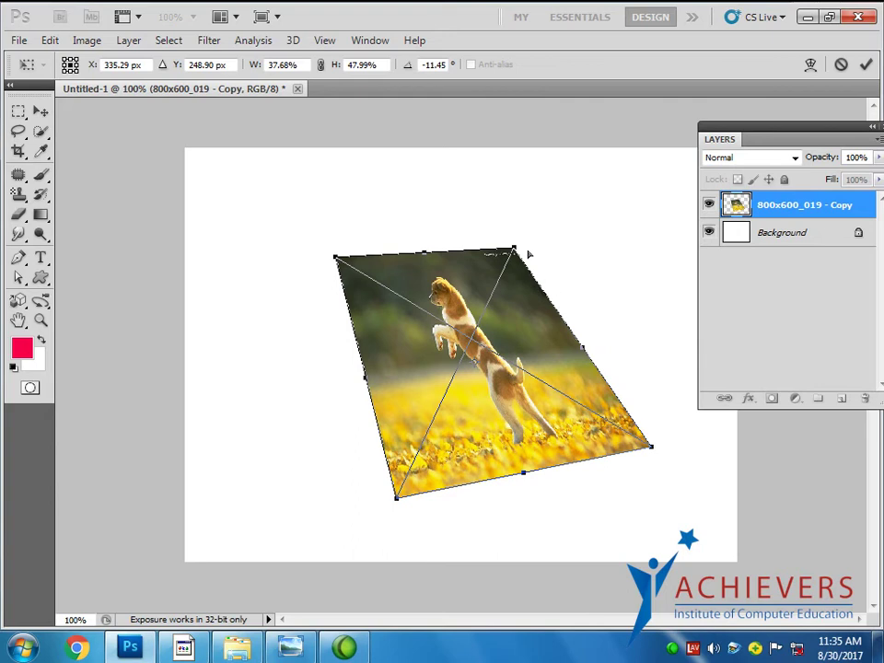
{"action": "left_click_drag", "start_coordinate": [512, 249], "coordinate": [616, 260]}
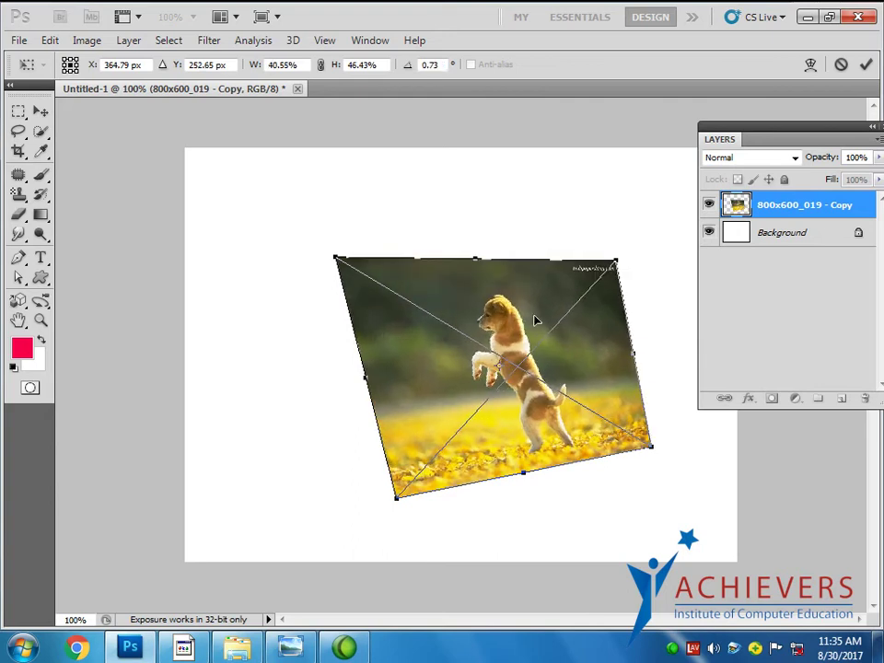
Apply a perspective transform, adjusting the top edge and bottom-left corner
{"action": "right_click", "coordinate": [527, 322]}
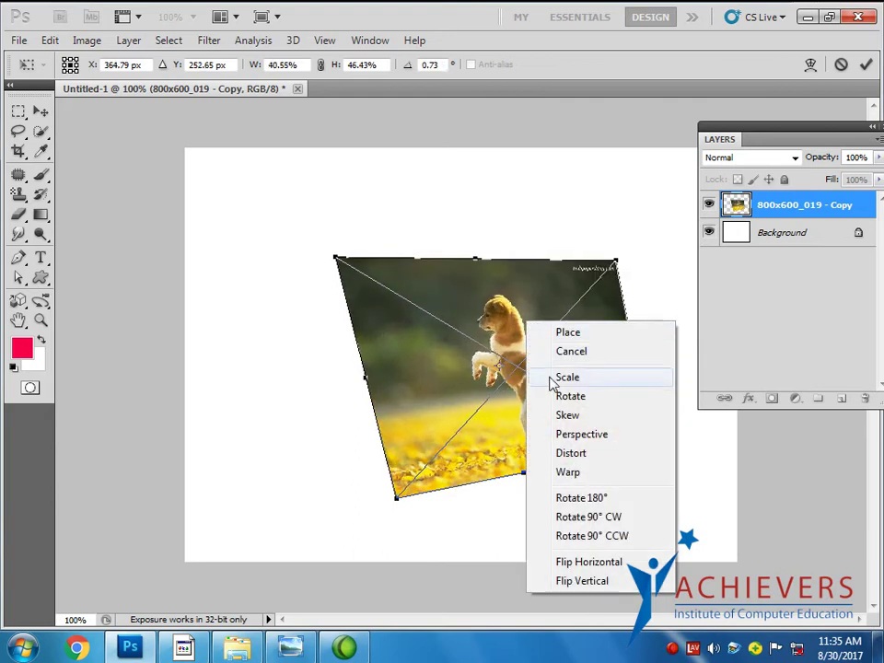
{"action": "left_click", "coordinate": [566, 436]}
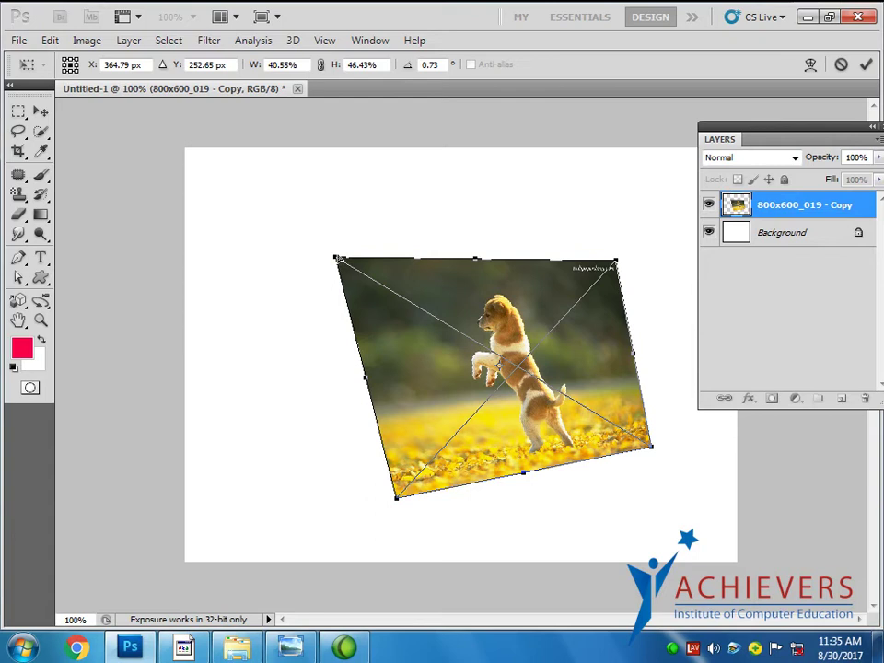
{"action": "left_click_drag", "start_coordinate": [338, 259], "coordinate": [426, 261]}
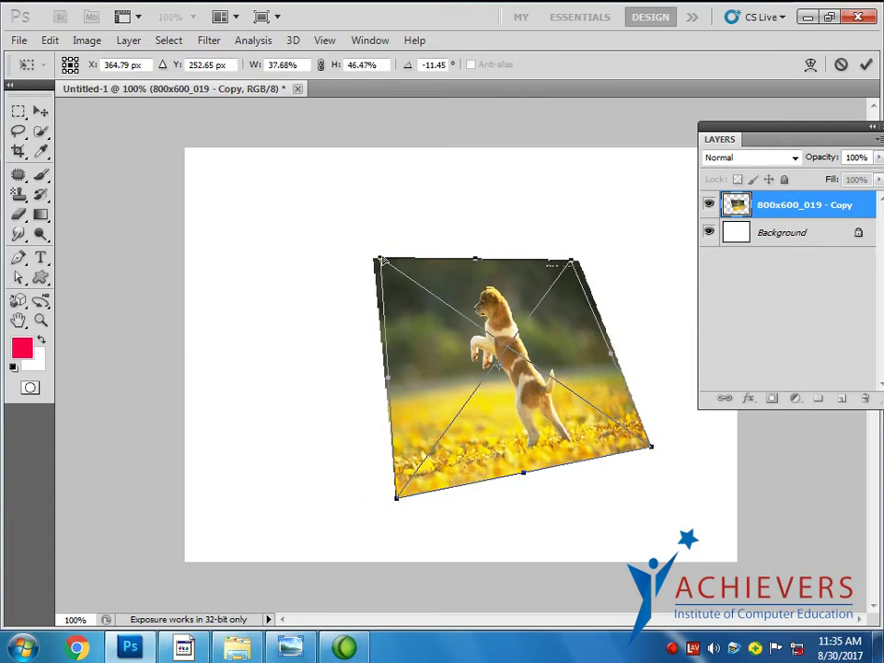
{"action": "mouse_move", "coordinate": [426, 260]}
{"action": "left_mouse_down"}
{"action": "mouse_move", "coordinate": [298, 261]}
{"action": "mouse_move", "coordinate": [344, 261]}
{"action": "mouse_move", "coordinate": [334, 262]}
{"action": "left_mouse_up"}
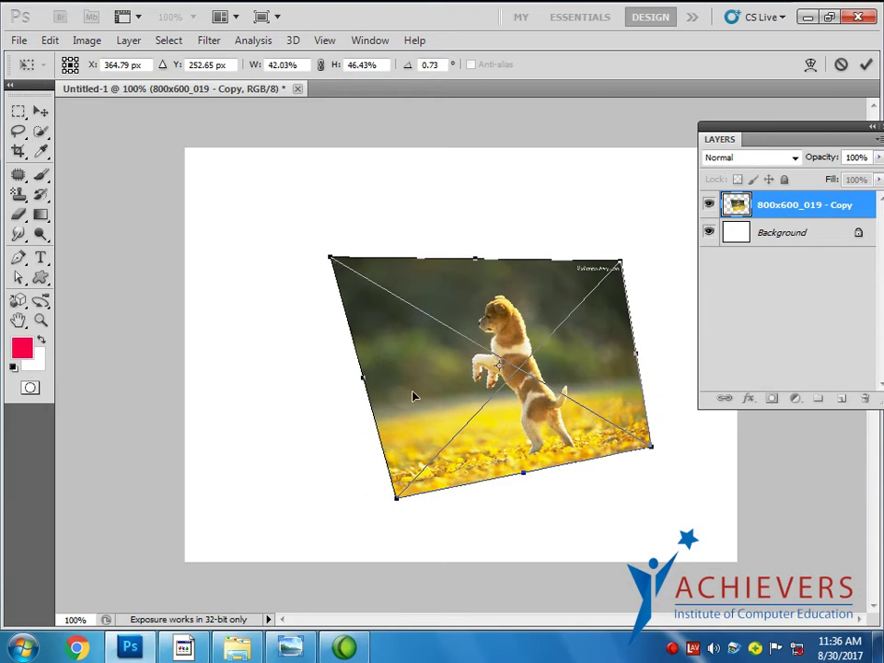
{"action": "mouse_move", "coordinate": [398, 502]}
{"action": "left_mouse_down"}
{"action": "mouse_move", "coordinate": [361, 418]}
{"action": "mouse_move", "coordinate": [400, 485]}
{"action": "mouse_move", "coordinate": [386, 441]}
{"action": "mouse_move", "coordinate": [382, 445]}
{"action": "left_mouse_up"}
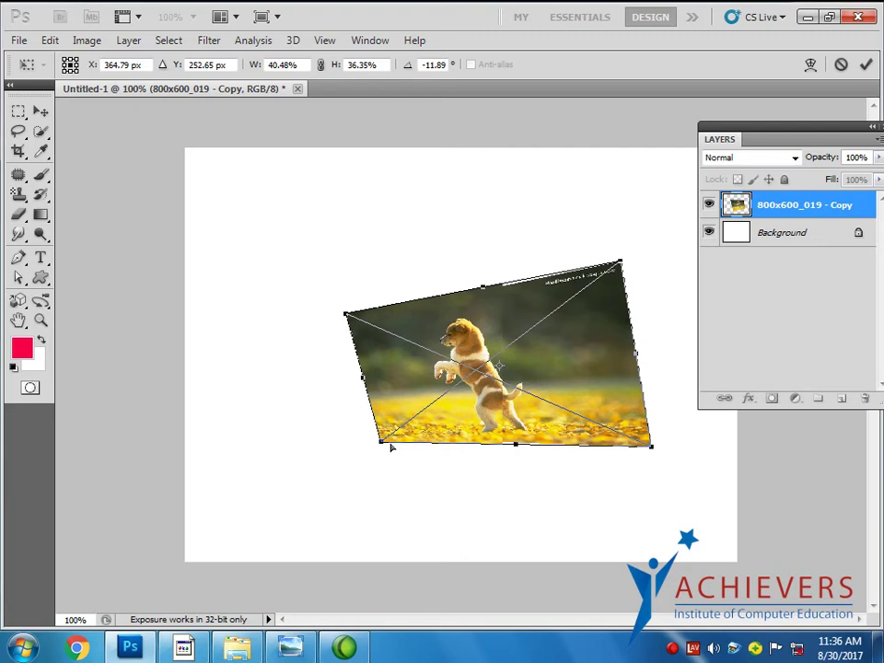
Warp the photo's mesh to curve its top and bottom edges into waves
{"action": "right_click", "coordinate": [417, 372]}
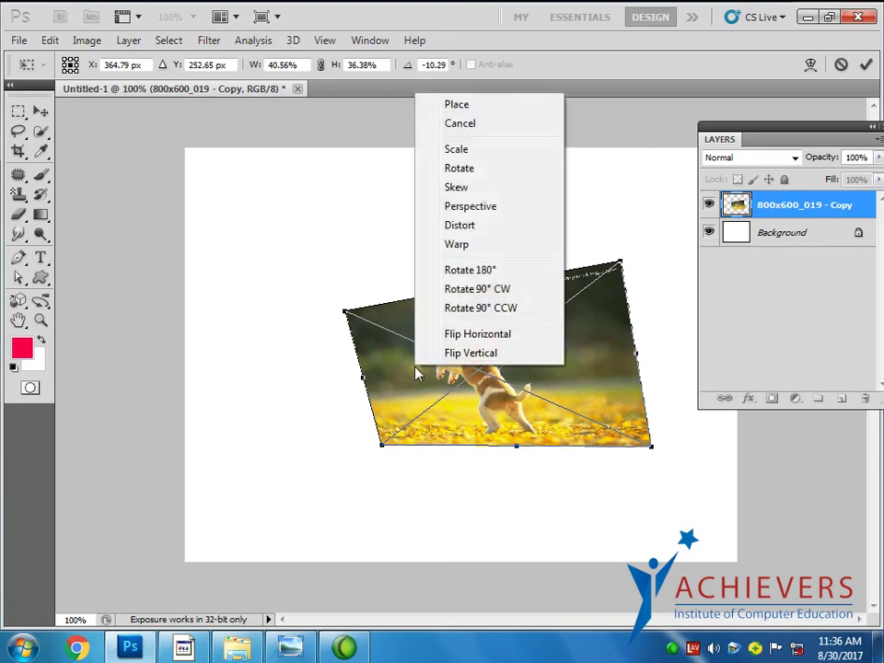
{"action": "left_click", "coordinate": [457, 244]}
{"action": "mouse_move", "coordinate": [440, 297]}
{"action": "left_mouse_down"}
{"action": "mouse_move", "coordinate": [402, 250]}
{"action": "mouse_move", "coordinate": [398, 231]}
{"action": "left_mouse_up"}
{"action": "mouse_move", "coordinate": [508, 283]}
{"action": "left_mouse_down"}
{"action": "mouse_move", "coordinate": [495, 207]}
{"action": "mouse_move", "coordinate": [516, 313]}
{"action": "left_mouse_up"}
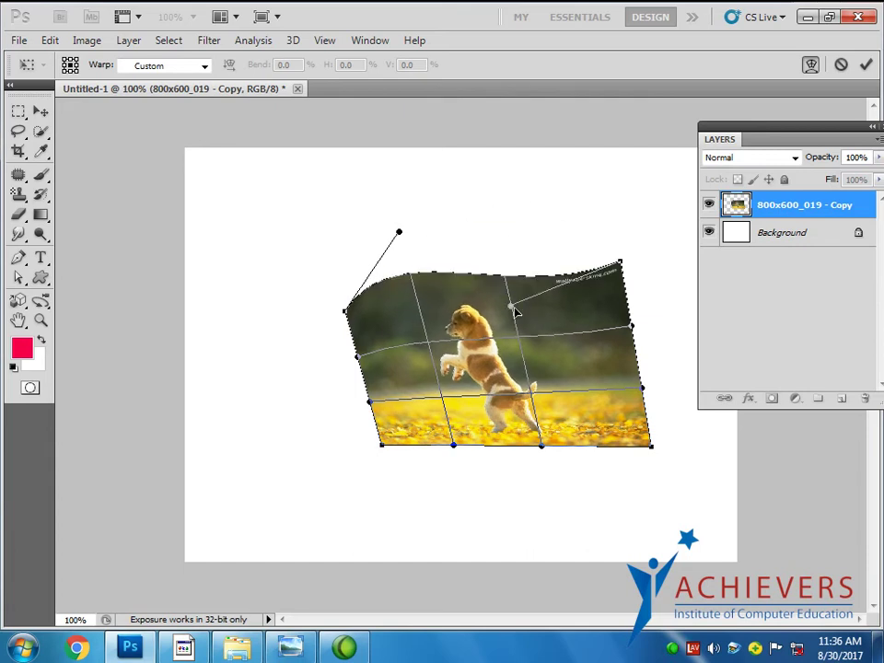
{"action": "mouse_move", "coordinate": [453, 444]}
{"action": "left_mouse_down"}
{"action": "mouse_move", "coordinate": [542, 449]}
{"action": "mouse_move", "coordinate": [529, 406]}
{"action": "mouse_move", "coordinate": [533, 417]}
{"action": "left_mouse_up"}
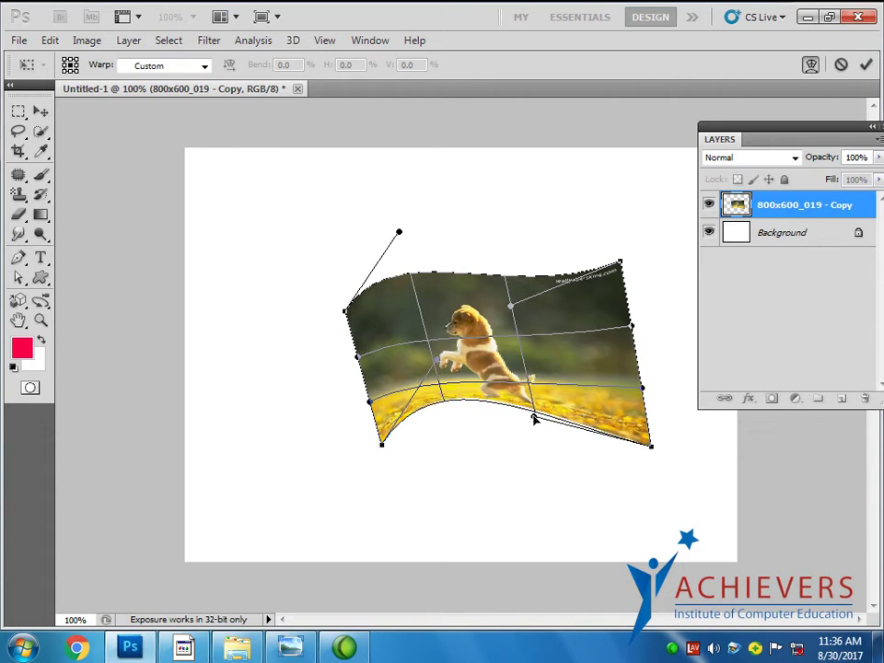
Try rotating the warped photo 180°, then 90° clockwise and counter-clockwise
{"action": "right_click", "coordinate": [517, 337]}
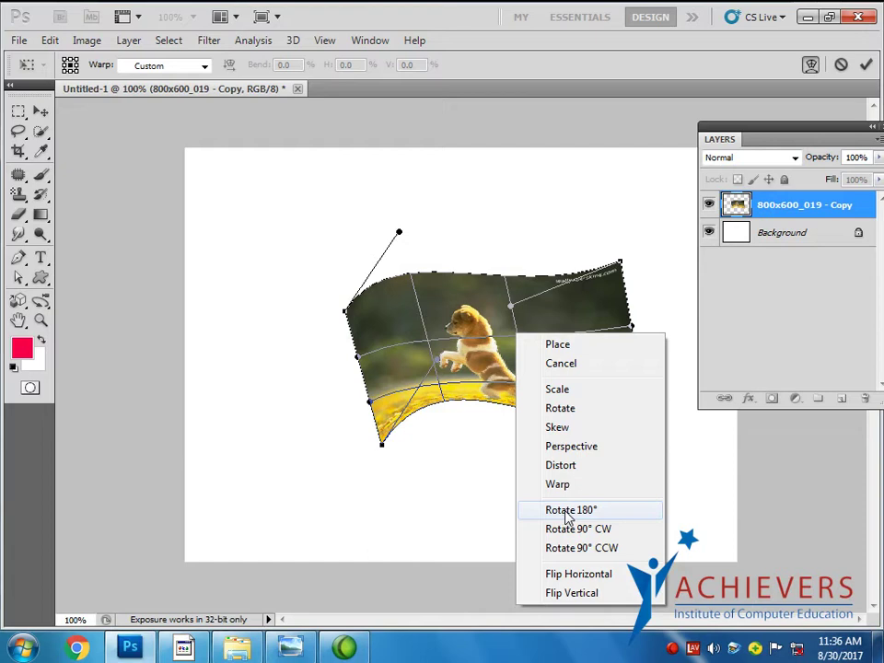
{"action": "left_click", "coordinate": [571, 512]}
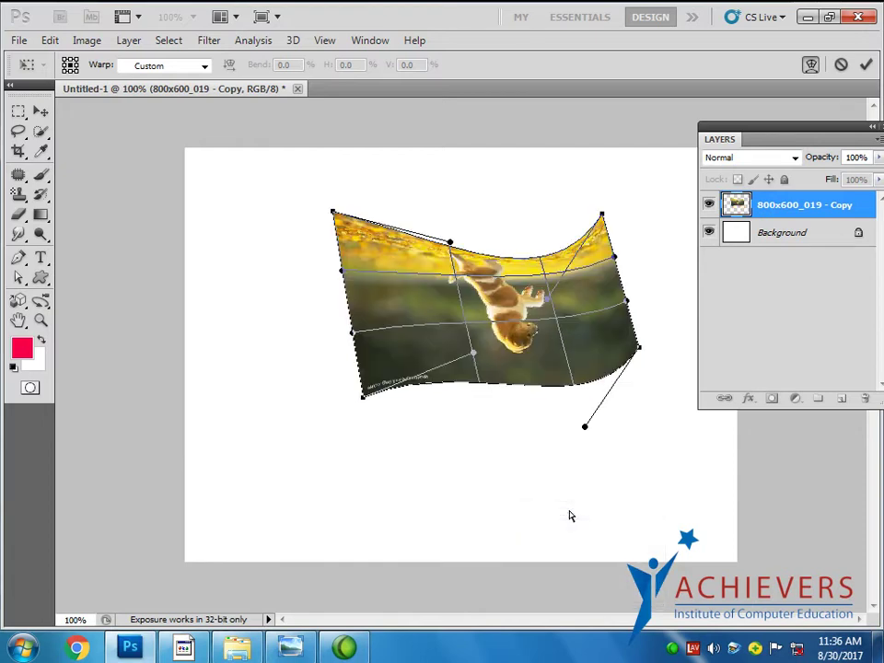
{"action": "right_click", "coordinate": [489, 313]}
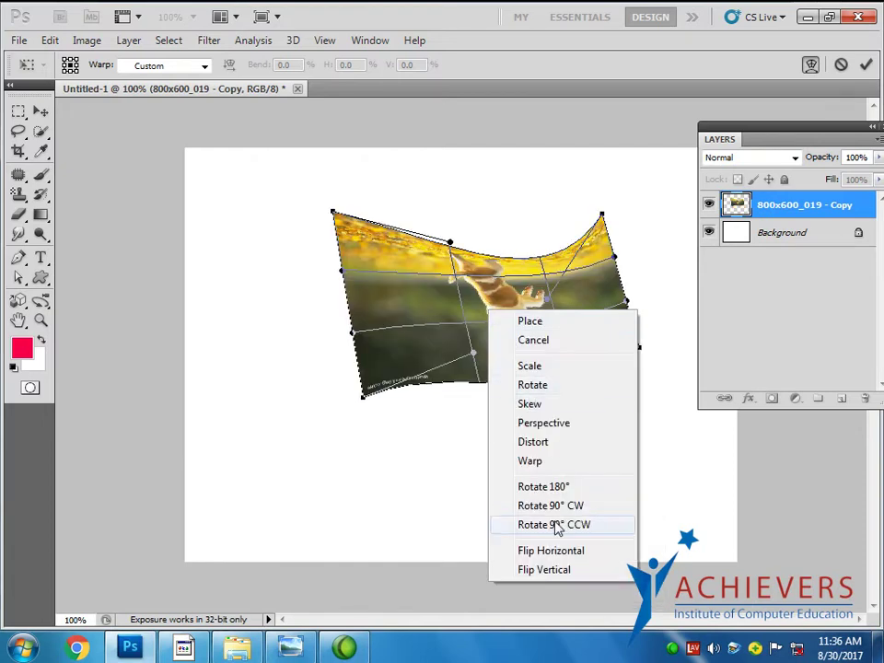
{"action": "left_click", "coordinate": [553, 486]}
{"action": "right_click", "coordinate": [506, 326]}
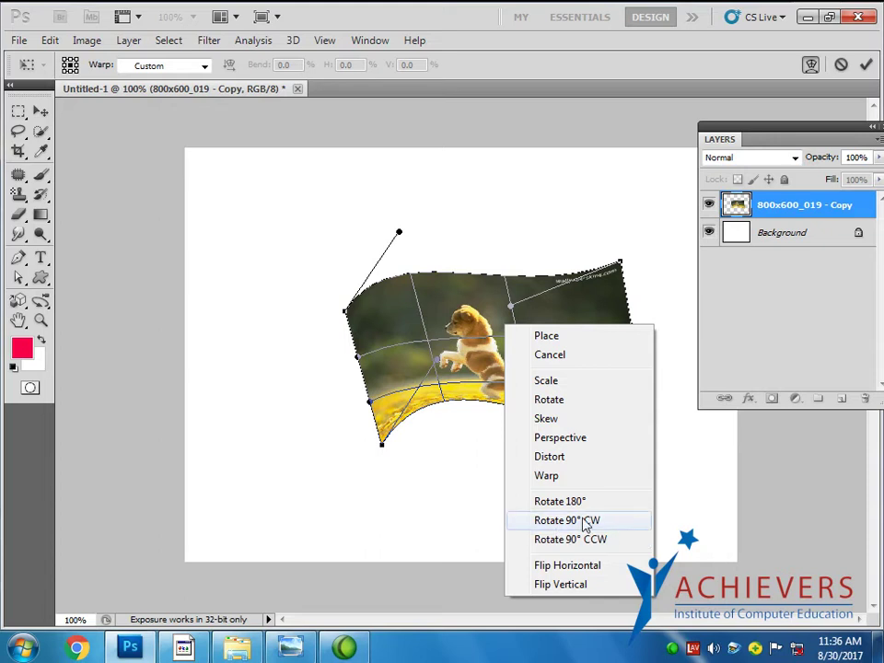
{"action": "left_click", "coordinate": [588, 524]}
{"action": "right_click", "coordinate": [479, 359]}
{"action": "left_click", "coordinate": [562, 572]}
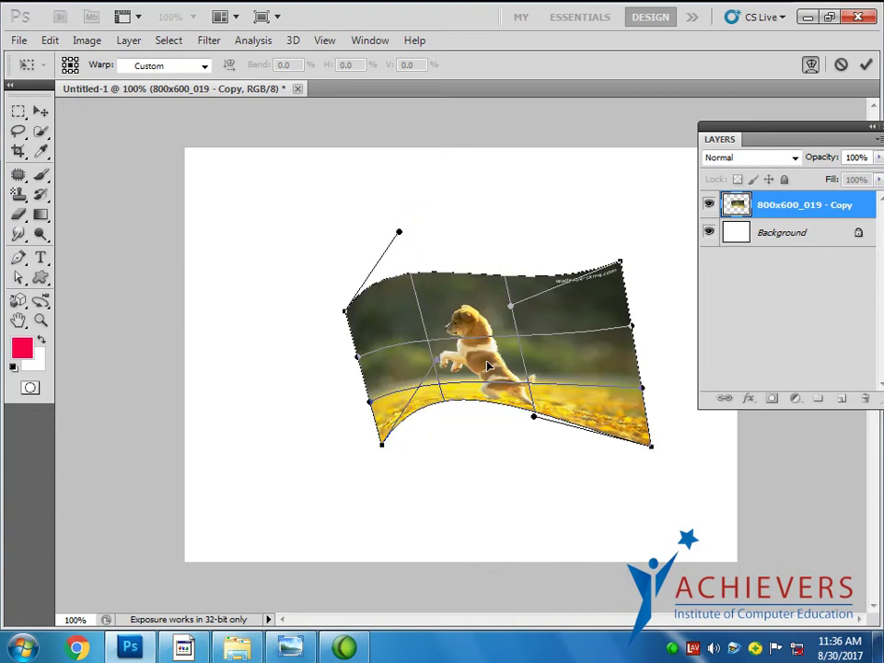
Test Flip Vertical and 90° rotations, returning the photo upright with the field at the bottom
{"action": "right_click", "coordinate": [489, 367]}
{"action": "left_click", "coordinate": [578, 349]}
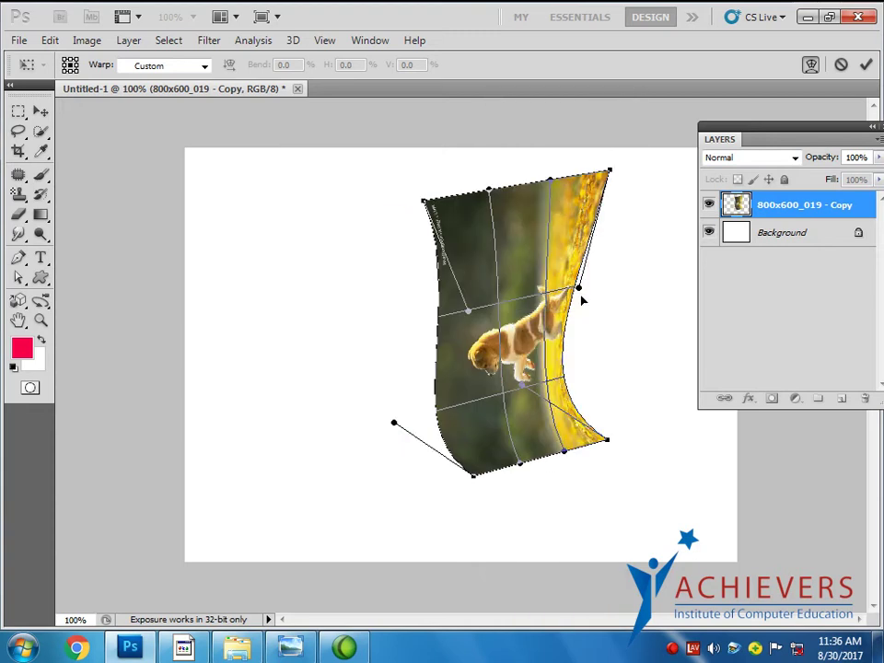
{"action": "right_click", "coordinate": [485, 322]}
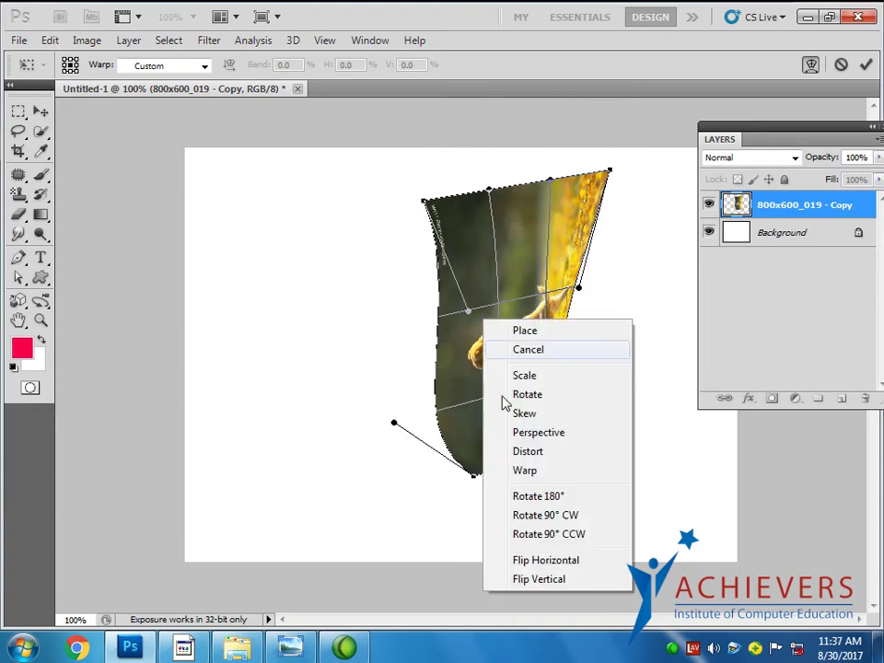
{"action": "left_click", "coordinate": [551, 515]}
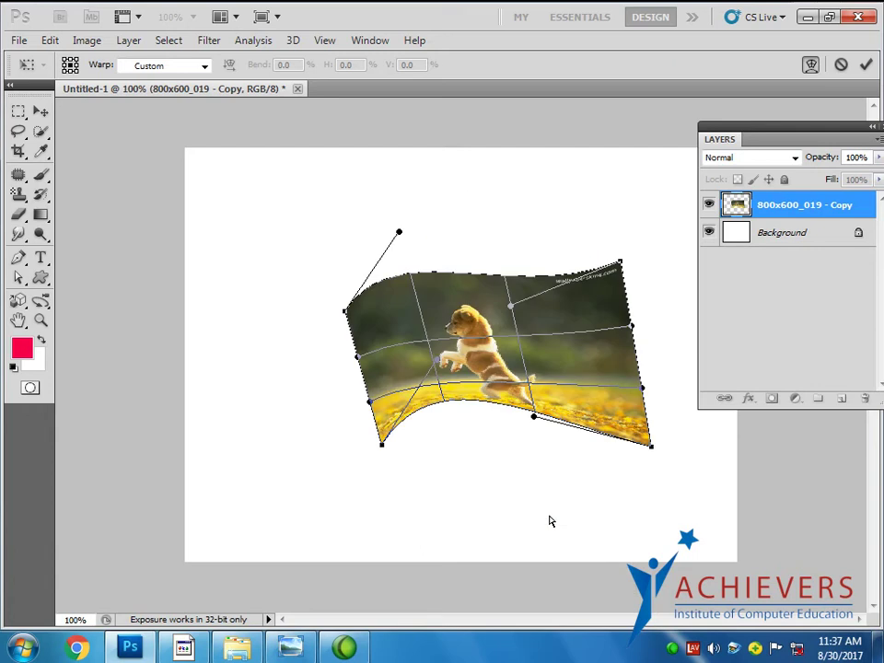
{"action": "right_click", "coordinate": [531, 383]}
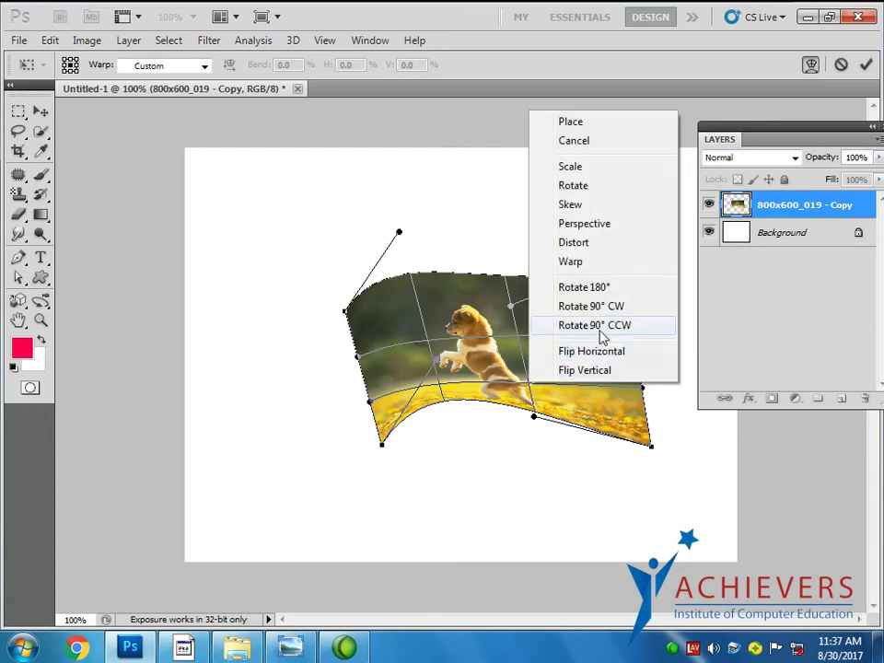
{"action": "left_click", "coordinate": [604, 314]}
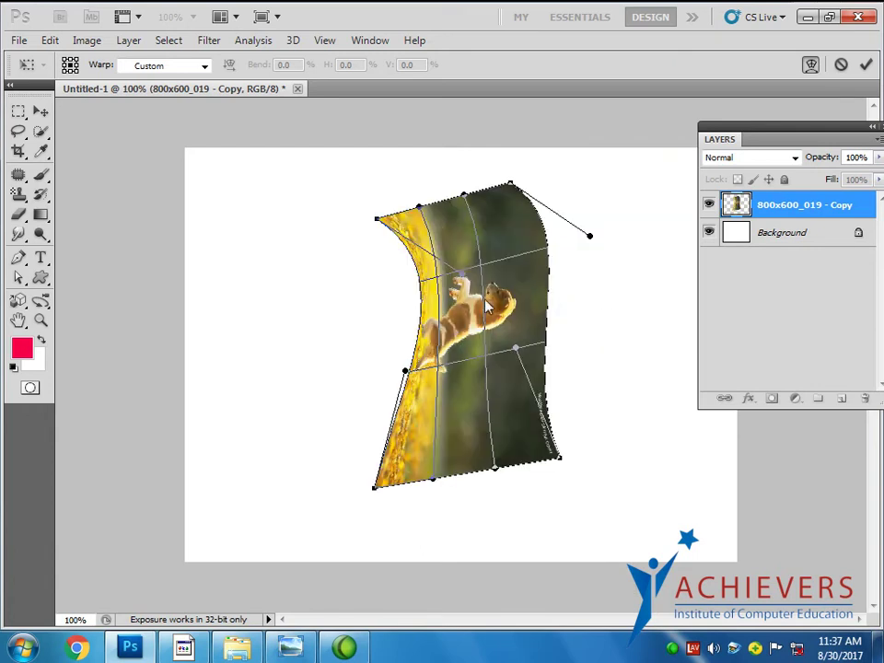
{"action": "right_click", "coordinate": [486, 300]}
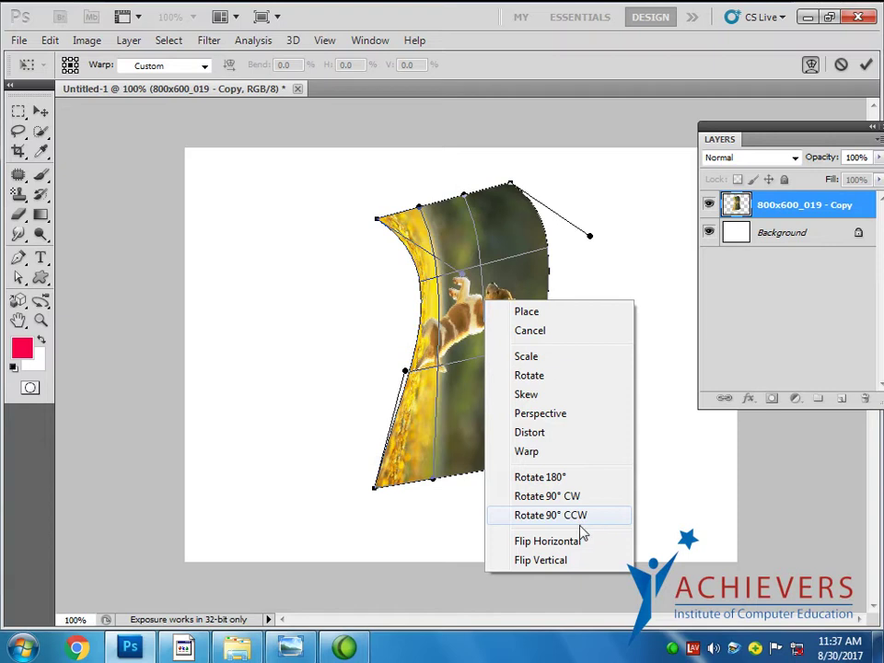
{"action": "left_click", "coordinate": [564, 517]}
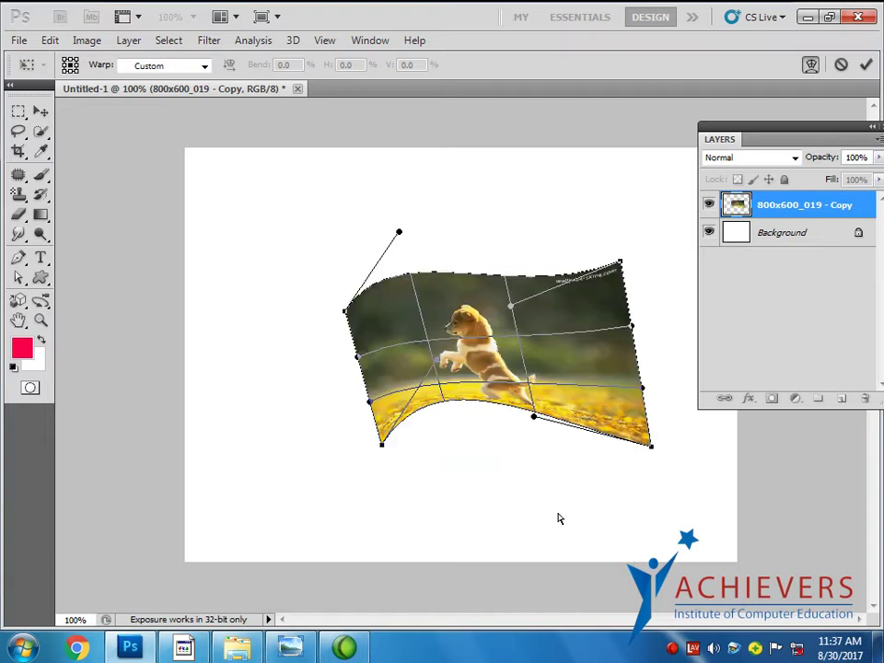
{"action": "right_click", "coordinate": [532, 336]}
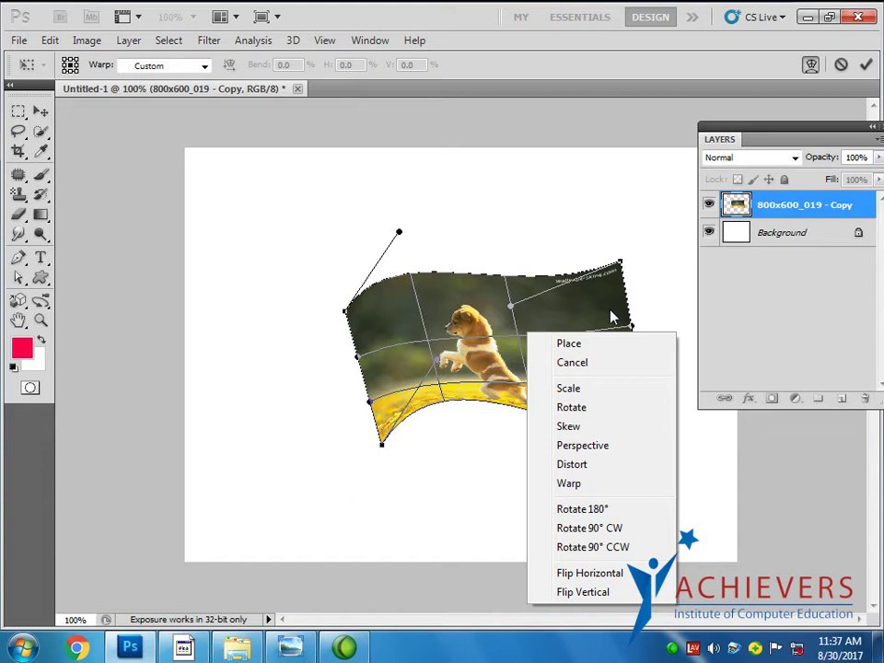
Mirror the warped puppy photo horizontally, flip it vertically twice, and commit the warp
{"action": "left_click", "coordinate": [583, 573]}
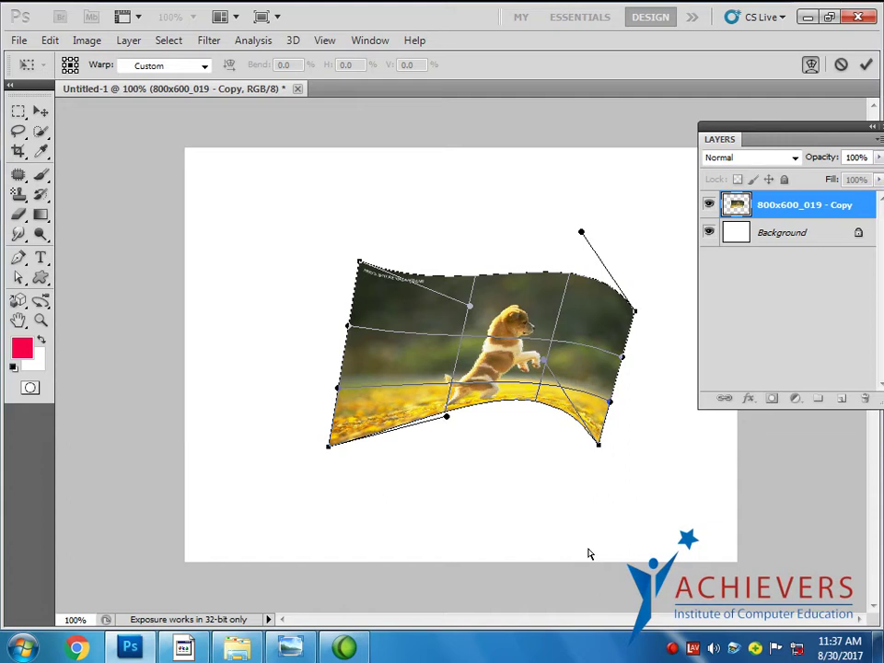
{"action": "right_click", "coordinate": [471, 336]}
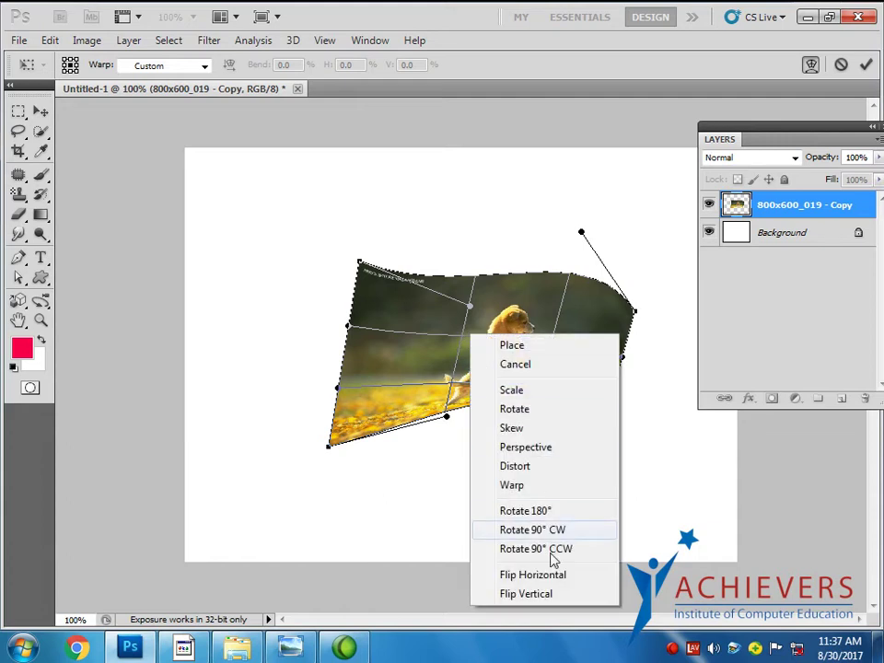
{"action": "left_click", "coordinate": [538, 598]}
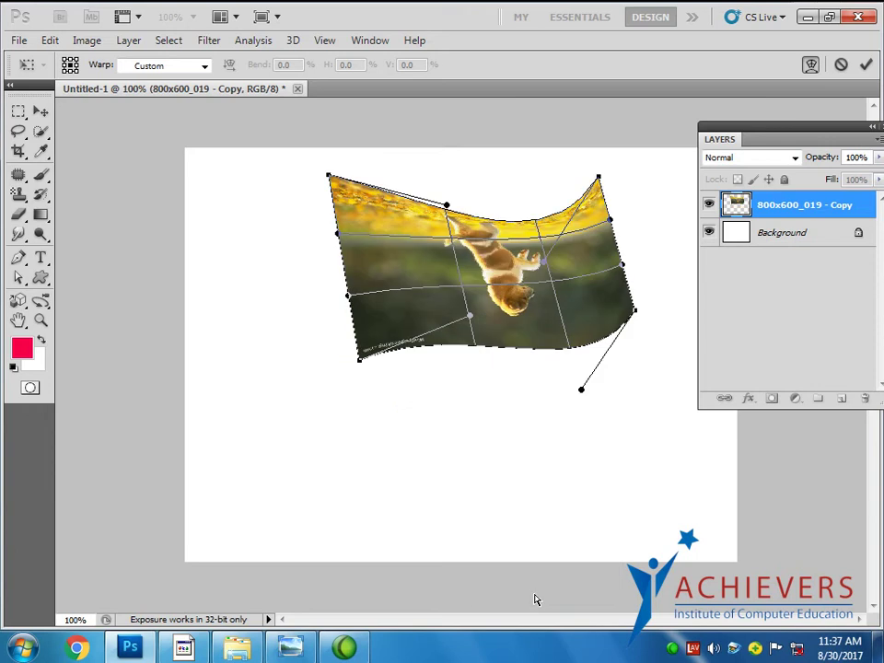
{"action": "right_click", "coordinate": [483, 295]}
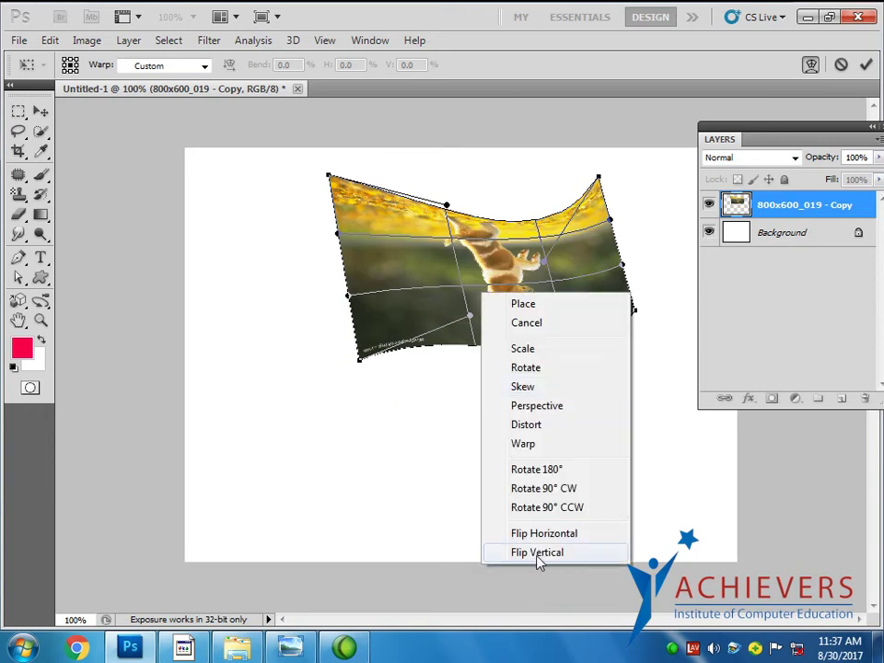
{"action": "left_click", "coordinate": [537, 556]}
{"action": "key", "text": "Return"}
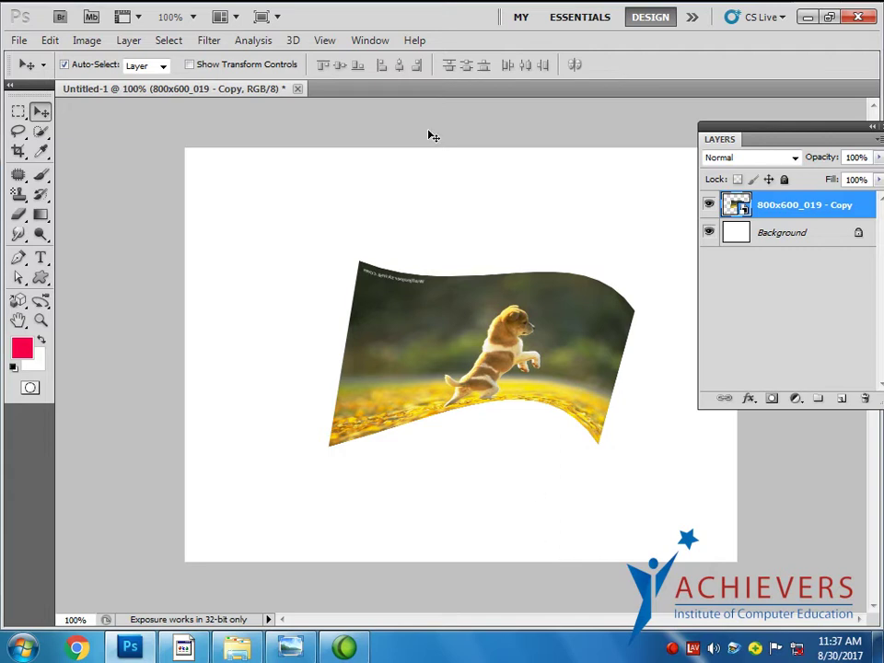
Delete the warped dog layer and preview the Image of mall picture
{"action": "key", "text": "Delete"}
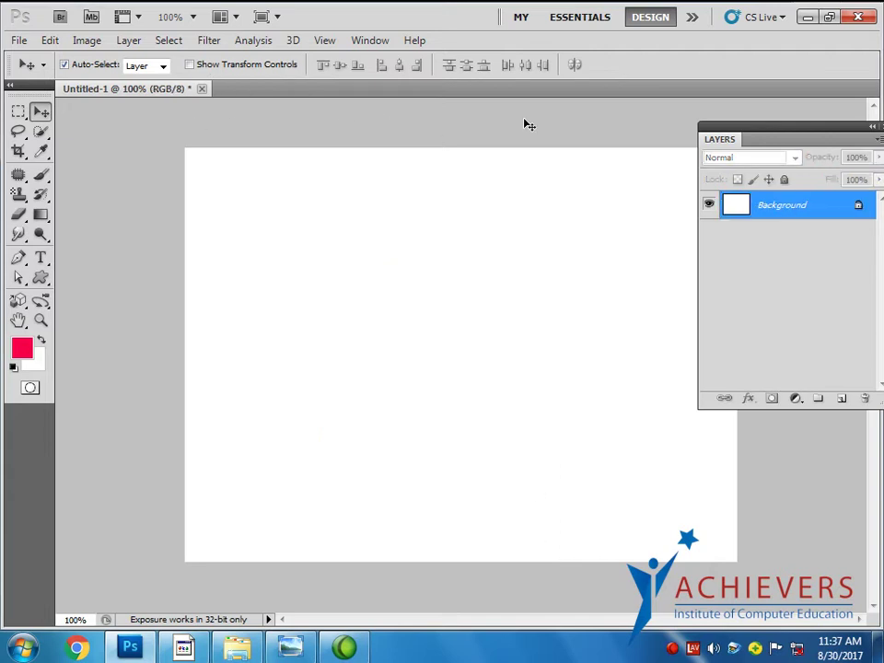
{"action": "left_click", "coordinate": [288, 649]}
{"action": "mouse_move", "coordinate": [341, 259]}
{"action": "left_mouse_down"}
{"action": "mouse_move", "coordinate": [710, 309]}
{"action": "mouse_move", "coordinate": [643, 300]}
{"action": "left_mouse_up"}
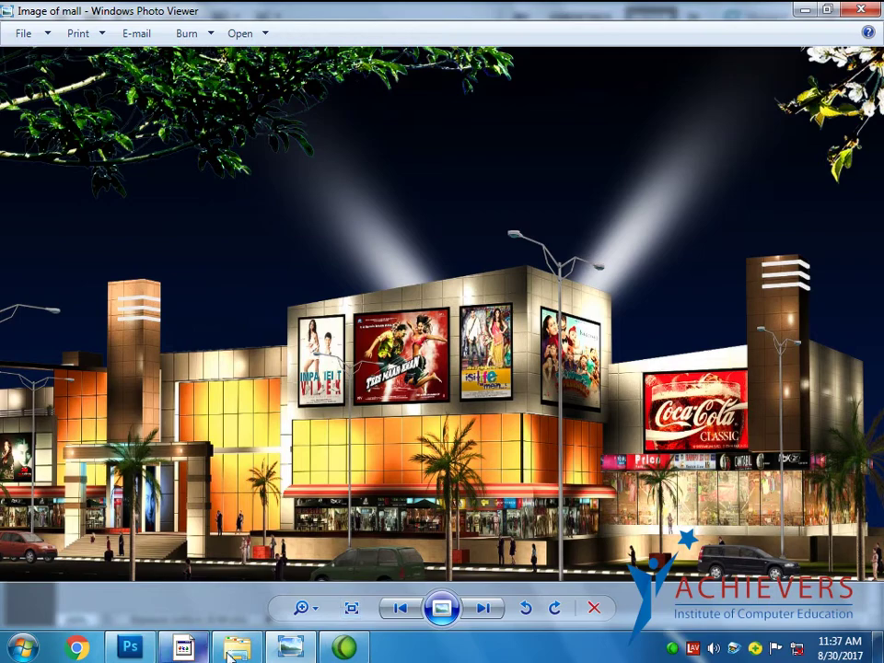
{"action": "left_click", "coordinate": [304, 650]}
Drag Image of mall.jpg from the Ref folder into Photoshop and close the untitled document
{"action": "scroll", "coordinate": [829, 368], "scroll_direction": "down", "scroll_amount": 10}
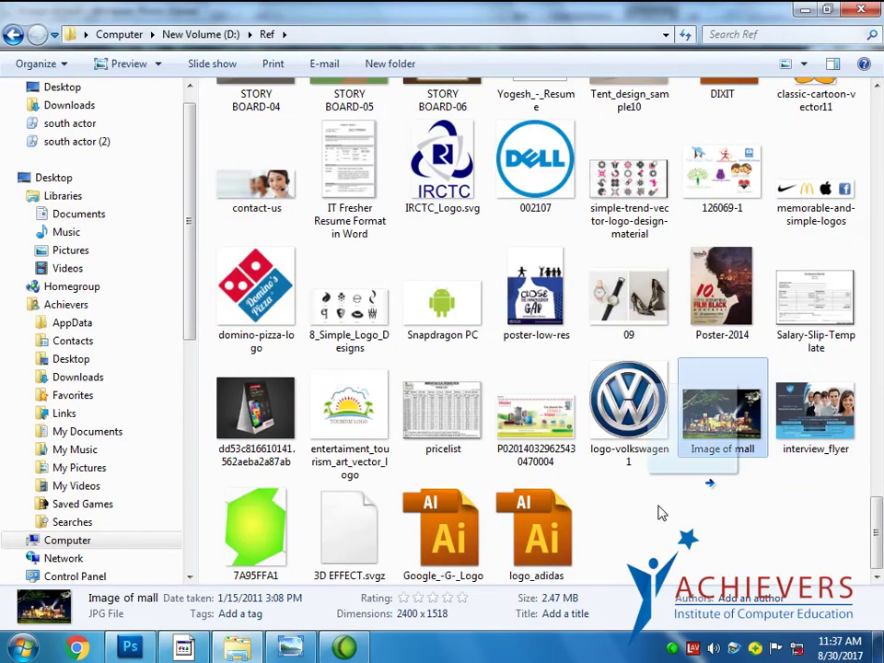
{"action": "mouse_move", "coordinate": [166, 631]}
{"action": "left_mouse_down"}
{"action": "mouse_move", "coordinate": [129, 650]}
{"action": "mouse_move", "coordinate": [414, 95]}
{"action": "left_mouse_up"}
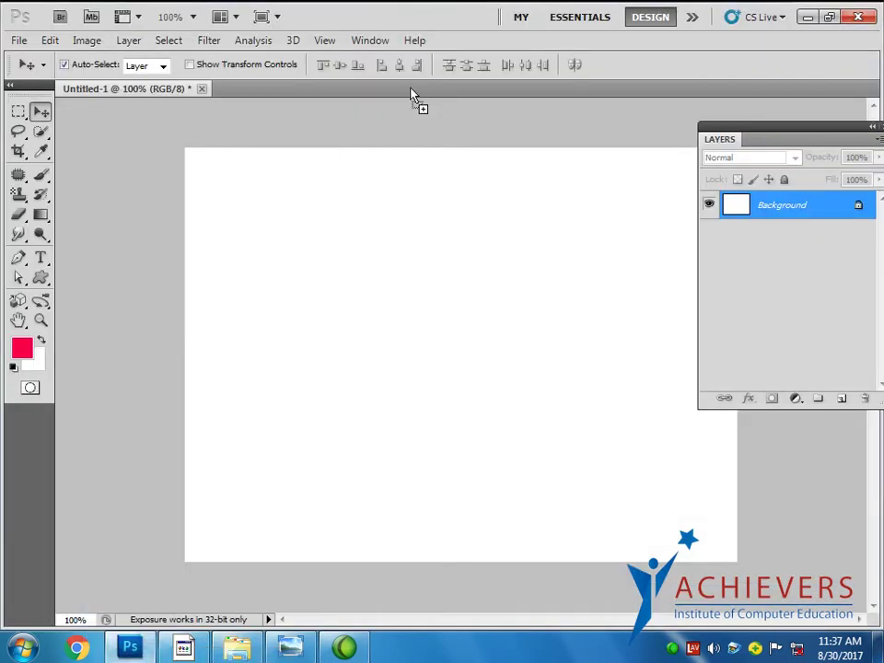
{"action": "left_click_drag", "start_coordinate": [415, 95], "coordinate": [414, 94]}
{"action": "left_click", "coordinate": [202, 88]}
Discard the untitled document without saving and move the Layers panel aside
{"action": "left_click", "coordinate": [470, 260]}
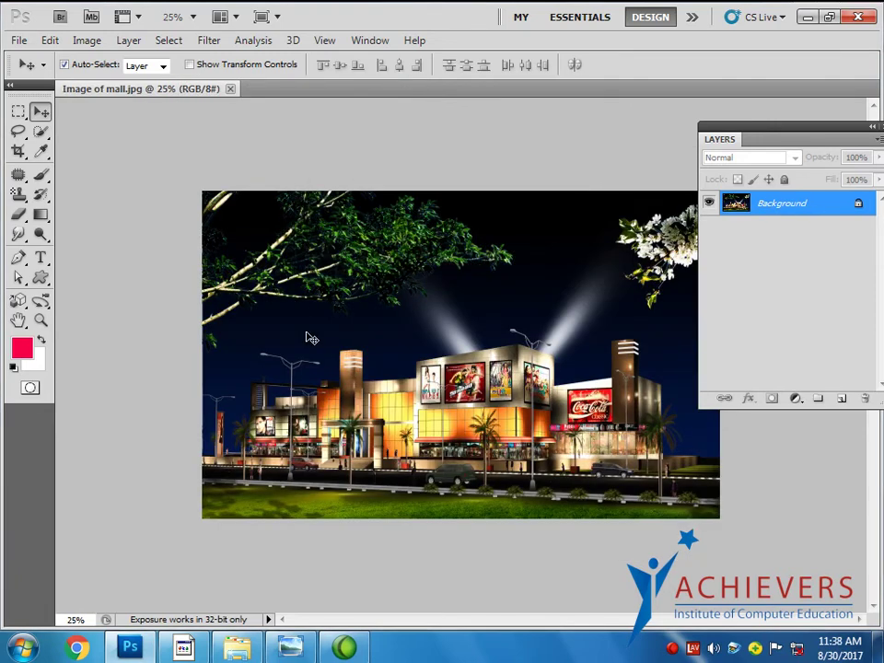
{"action": "mouse_move", "coordinate": [732, 138]}
{"action": "left_mouse_down"}
{"action": "mouse_move", "coordinate": [769, 139]}
{"action": "mouse_move", "coordinate": [739, 139]}
{"action": "left_mouse_up"}
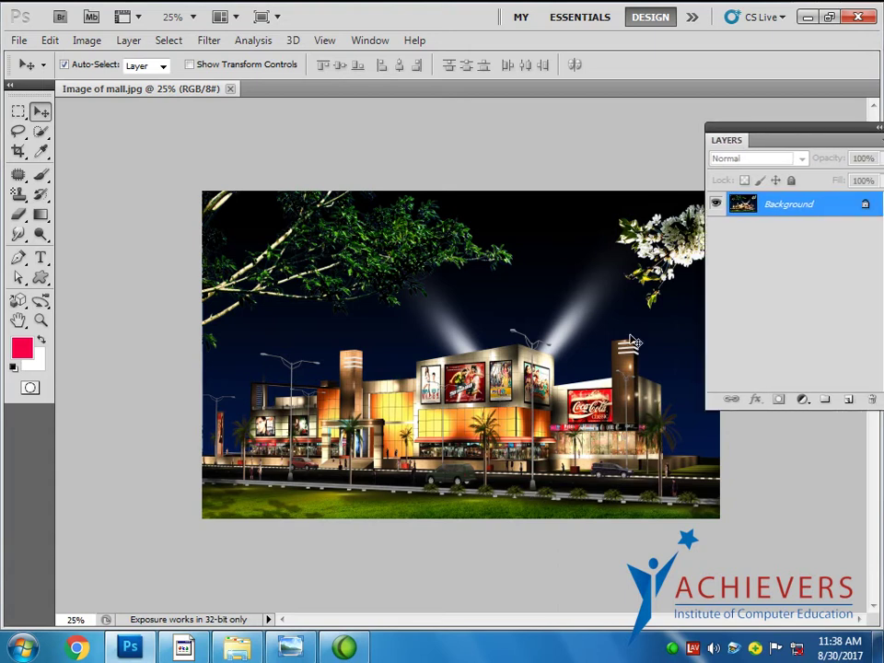
{"action": "left_click", "coordinate": [19, 40]}
{"action": "left_click", "coordinate": [417, 396]}
Zoom in on the mall's billboards
{"action": "scroll", "coordinate": [322, 359], "scroll_direction": "up", "scroll_amount": 3}
{"action": "scroll", "coordinate": [324, 361], "scroll_direction": "up", "scroll_amount": 2}
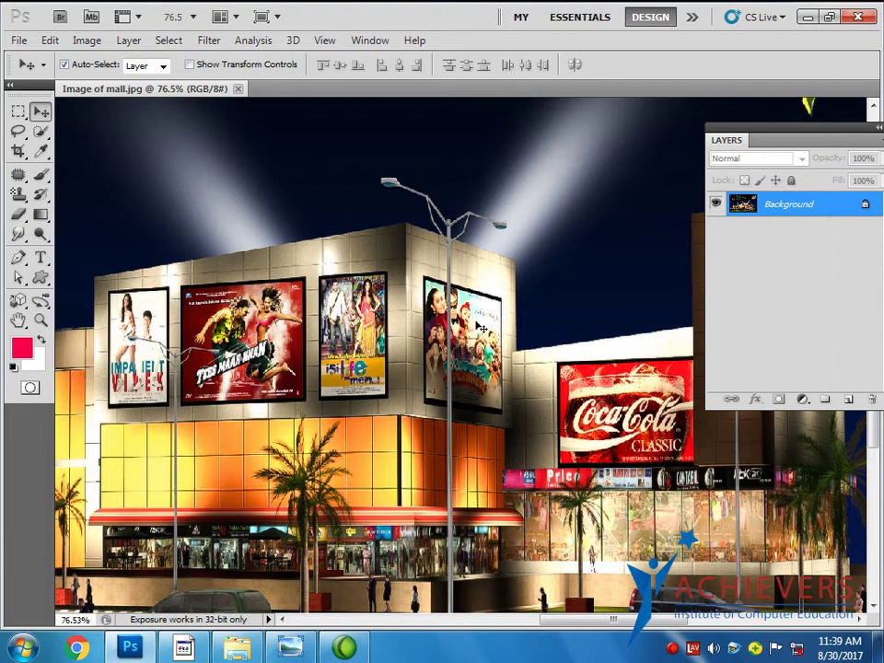
{"action": "scroll", "coordinate": [368, 277], "scroll_direction": "up", "scroll_amount": 1}
{"action": "scroll", "coordinate": [516, 214], "scroll_direction": "up", "scroll_amount": 1}
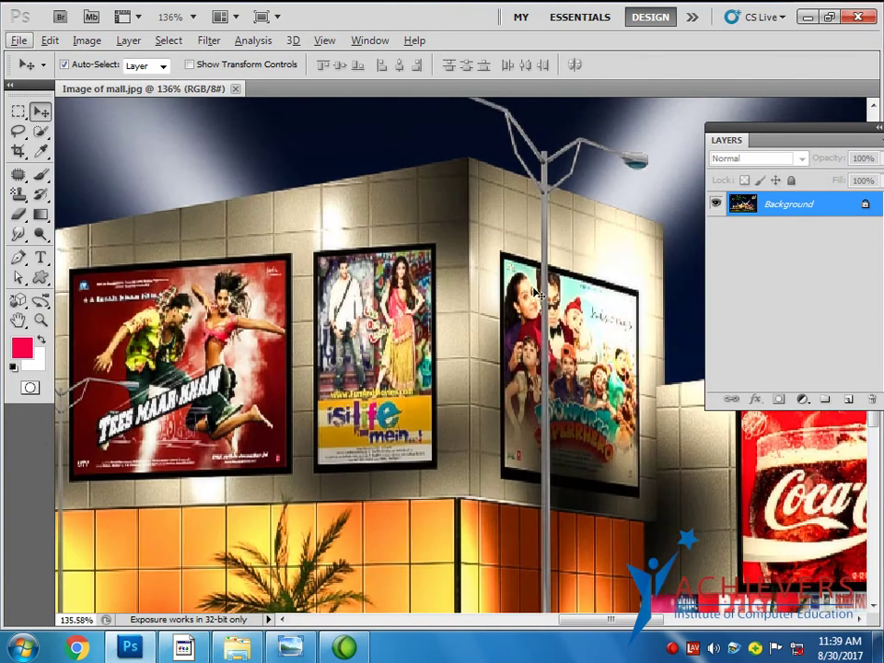
In the Place dialog, browse to D:\Ref and select bhm_poster_2016_en
{"action": "left_click", "coordinate": [18, 40]}
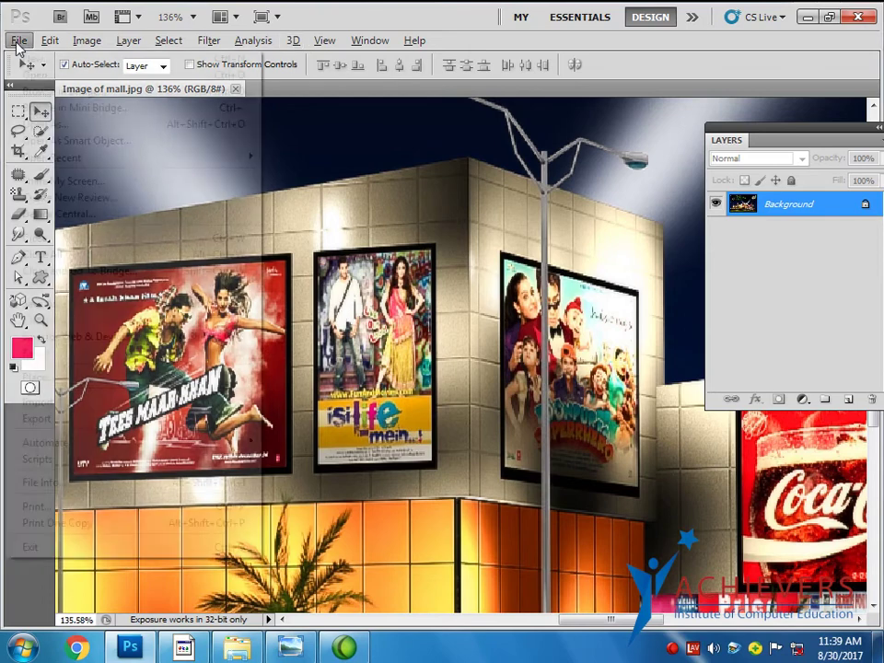
{"action": "left_click", "coordinate": [69, 380]}
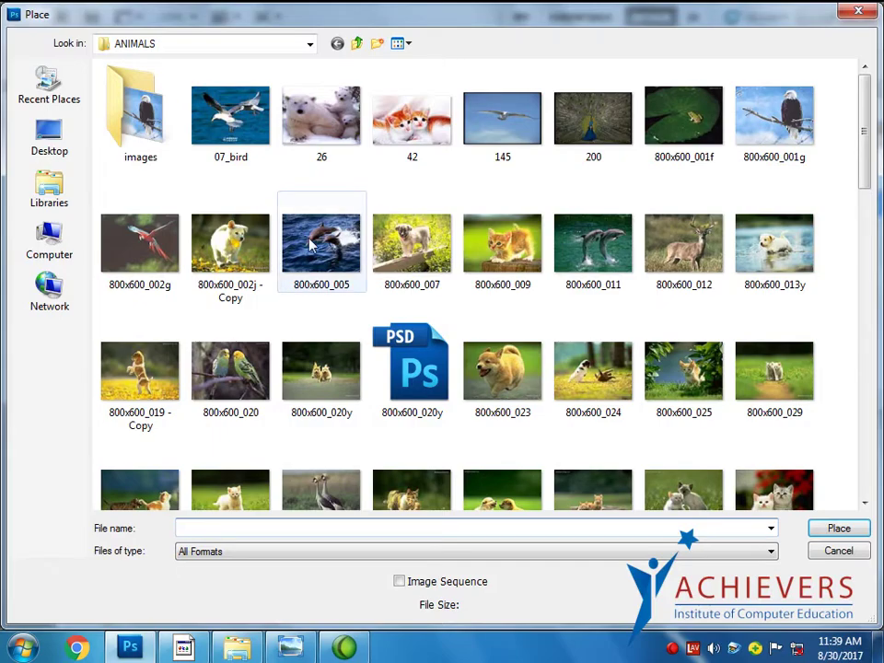
{"action": "left_click", "coordinate": [357, 43]}
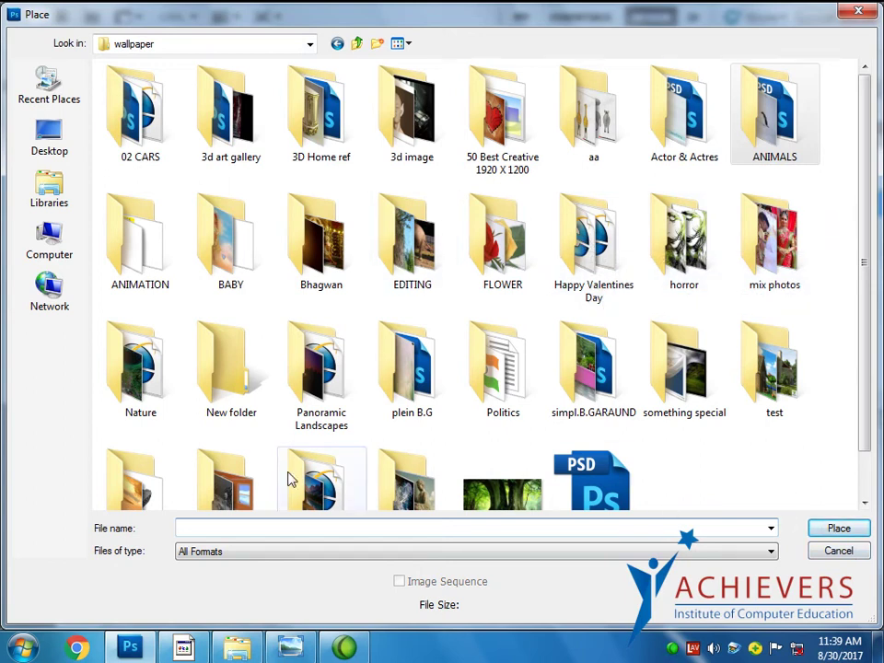
{"action": "left_click", "coordinate": [357, 46]}
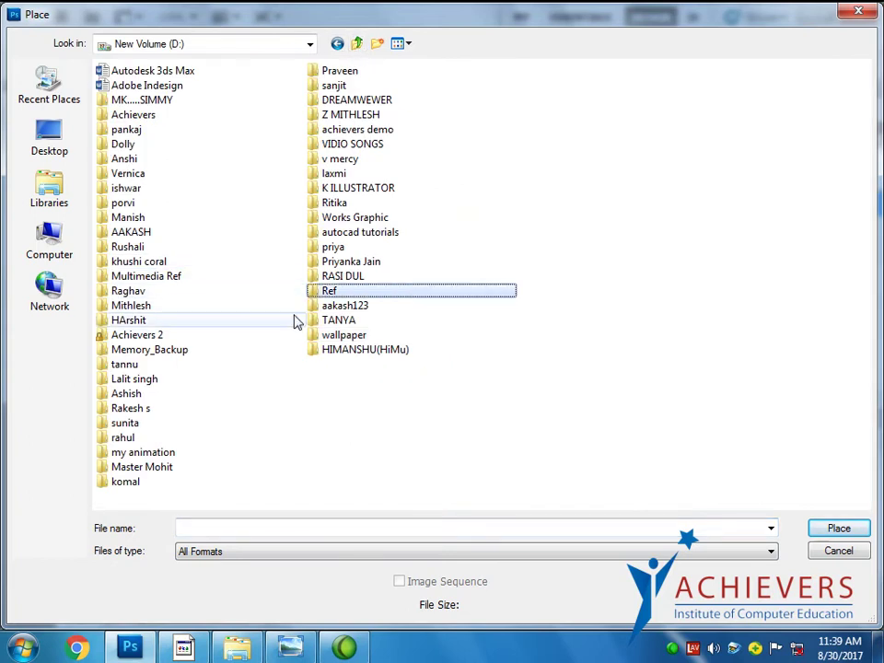
{"action": "double_click", "coordinate": [329, 290]}
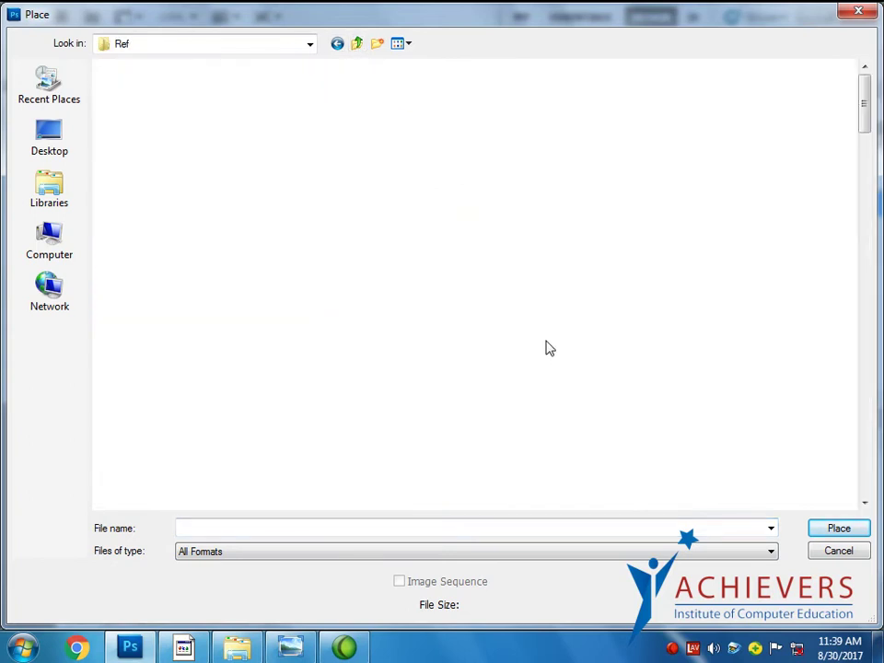
{"action": "scroll", "coordinate": [548, 347], "scroll_direction": "down", "scroll_amount": 2}
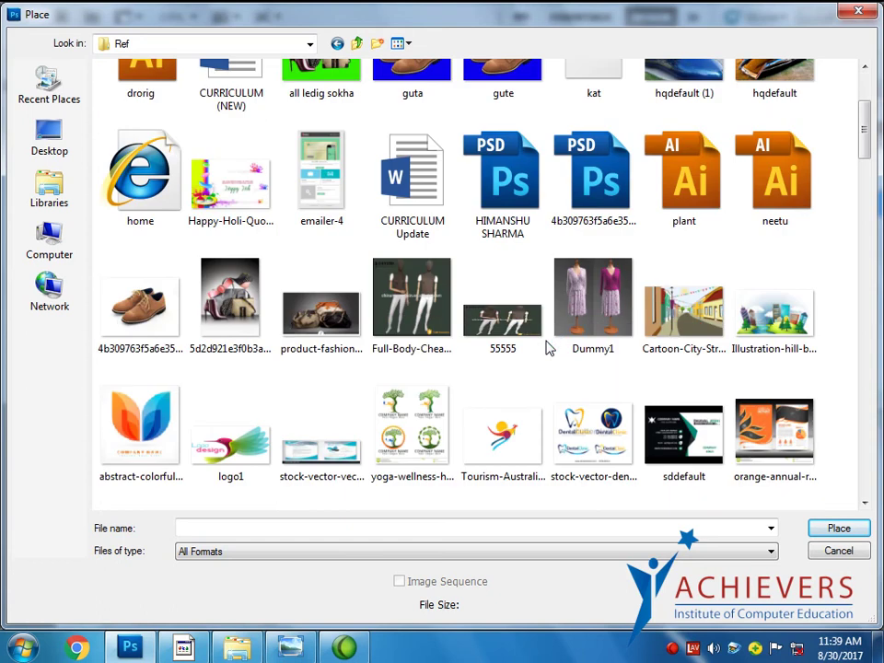
{"action": "scroll", "coordinate": [548, 347], "scroll_direction": "down", "scroll_amount": 2}
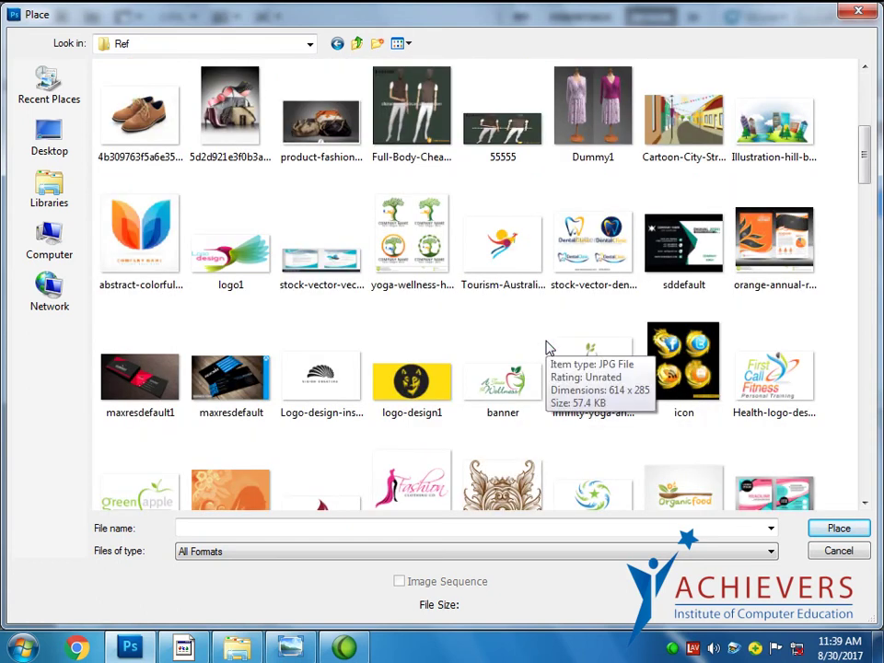
{"action": "scroll", "coordinate": [549, 347], "scroll_direction": "down", "scroll_amount": 5}
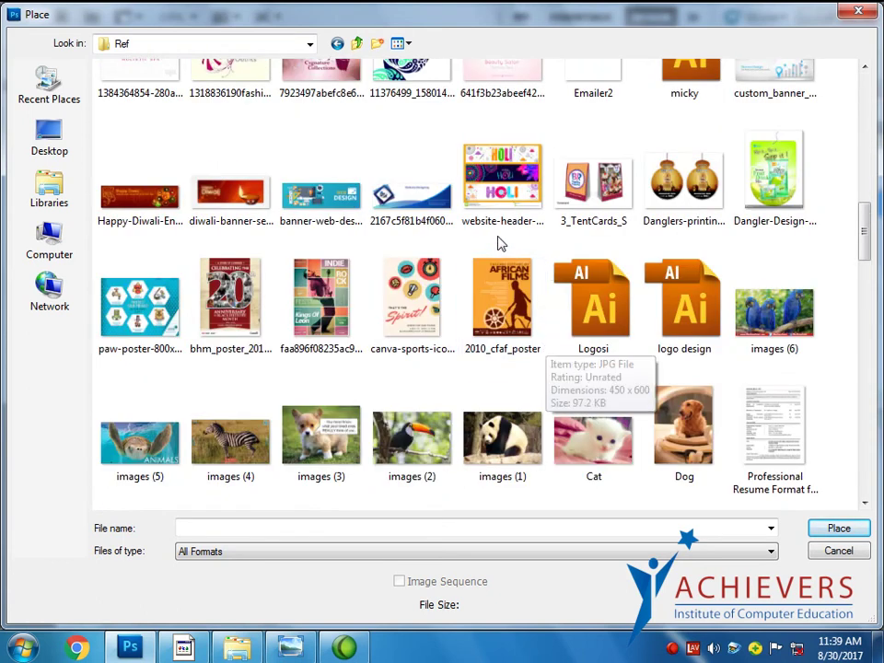
{"action": "left_click", "coordinate": [231, 299]}
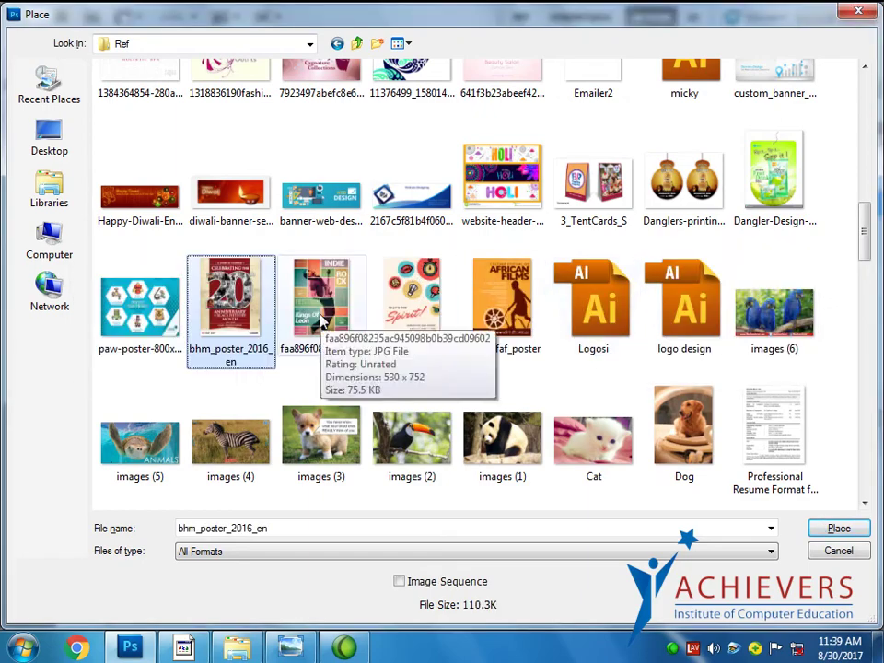
Place the poster, shrink it to billboard size and move it onto the frame
{"action": "left_click", "coordinate": [837, 527]}
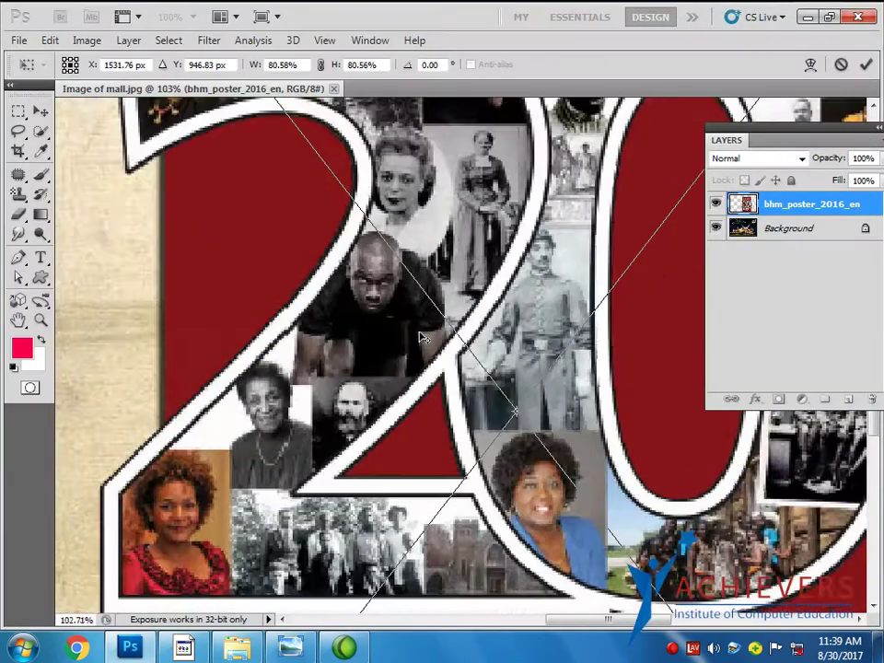
{"action": "key", "text": "ctrl+0"}
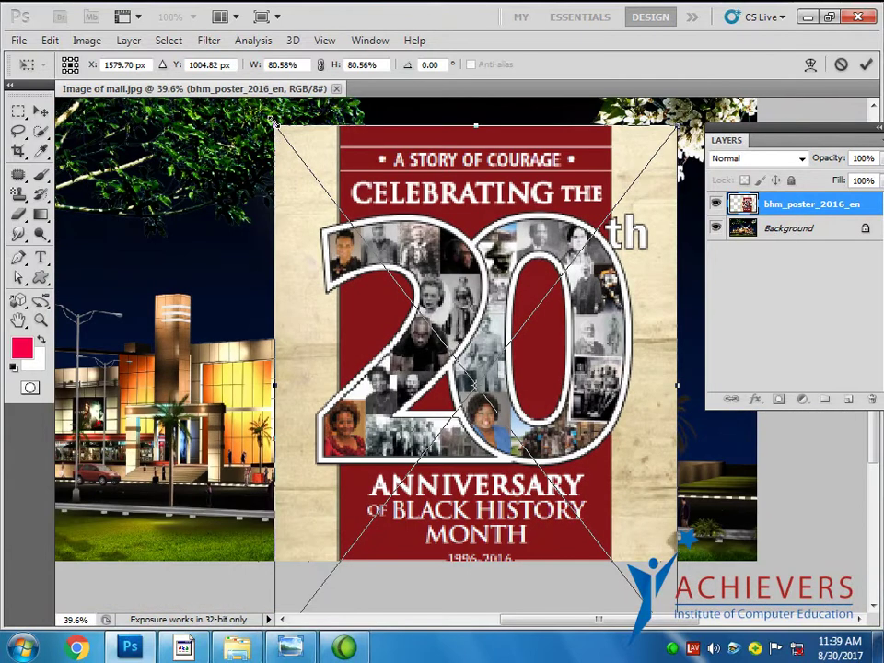
{"action": "mouse_move", "coordinate": [274, 124]}
{"action": "left_mouse_down"}
{"action": "mouse_move", "coordinate": [476, 378]}
{"action": "mouse_move", "coordinate": [432, 349]}
{"action": "mouse_move", "coordinate": [414, 262]}
{"action": "left_mouse_up"}
{"action": "key", "text": "alt+space"}
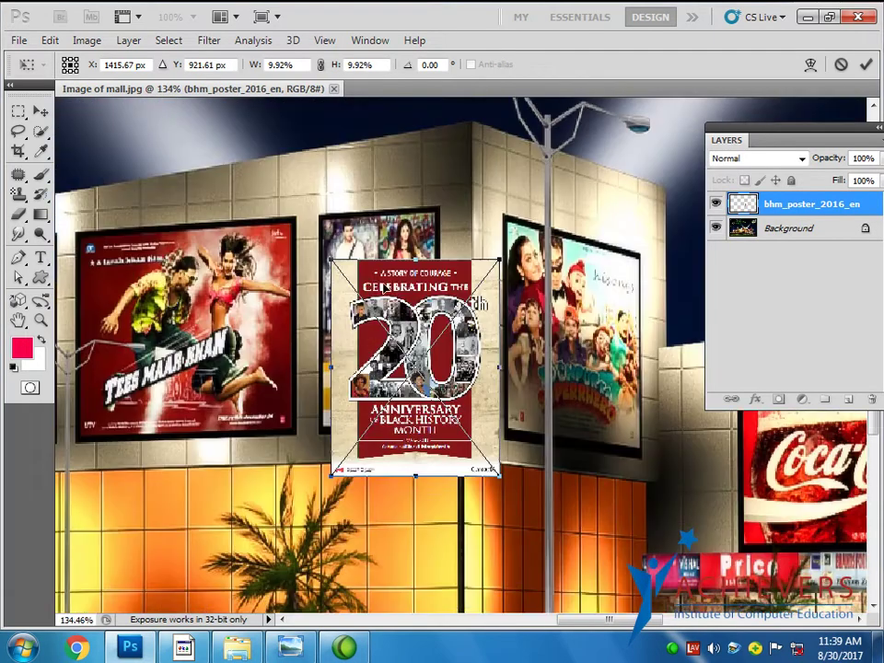
{"action": "left_click_drag", "start_coordinate": [473, 322], "coordinate": [473, 266]}
{"action": "left_click_drag", "start_coordinate": [381, 262], "coordinate": [378, 260]}
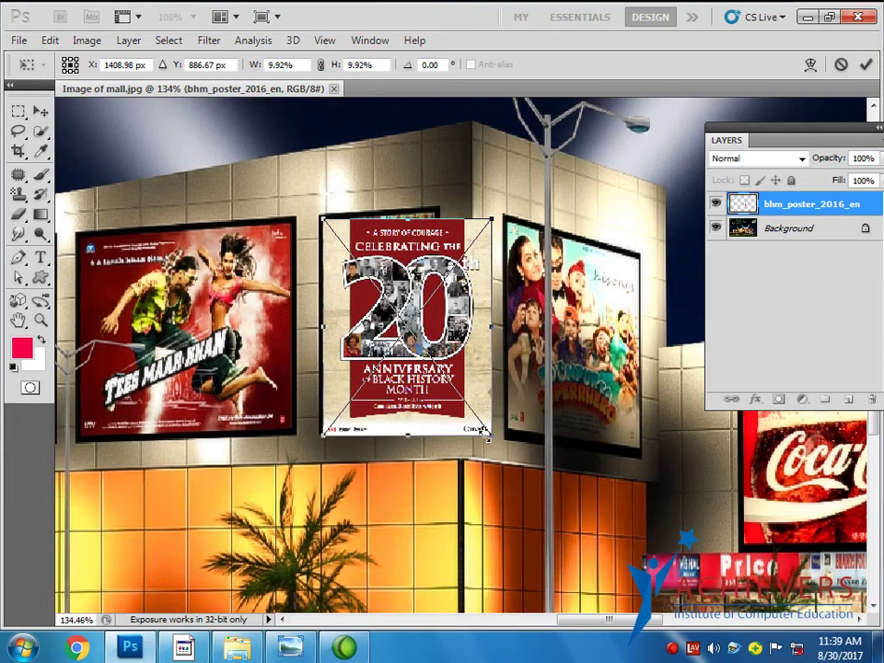
Fine-tune the poster to fit the middle billboard at about 6.5% and commit
{"action": "left_click_drag", "start_coordinate": [488, 437], "coordinate": [451, 387]}
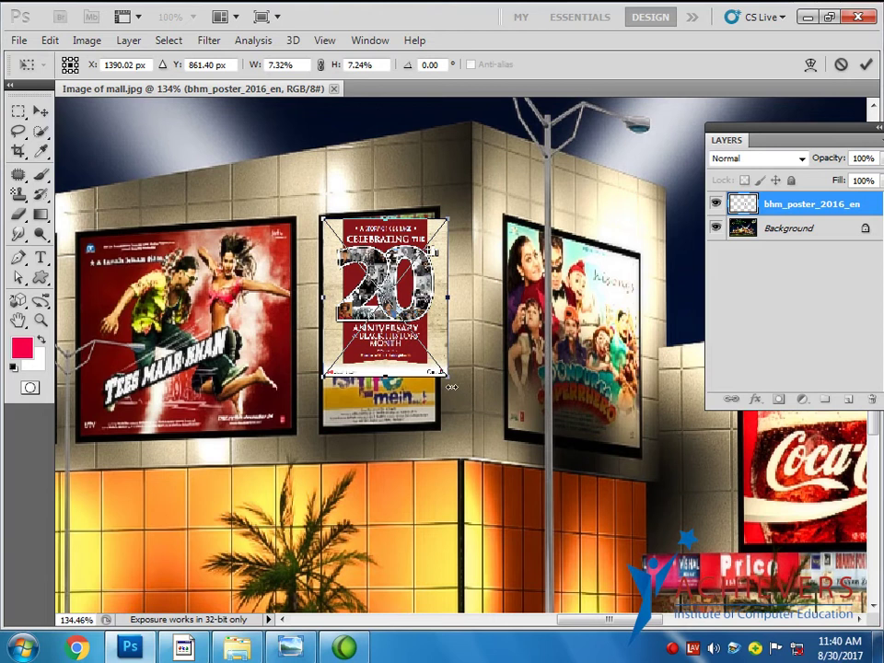
{"action": "left_click_drag", "start_coordinate": [453, 382], "coordinate": [441, 365]}
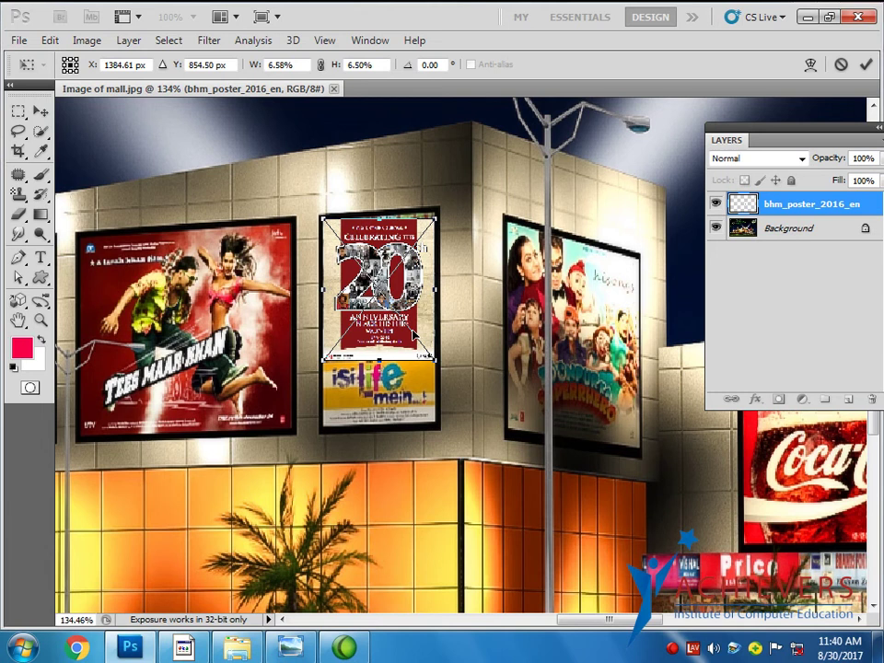
{"action": "left_click_drag", "start_coordinate": [408, 326], "coordinate": [411, 327]}
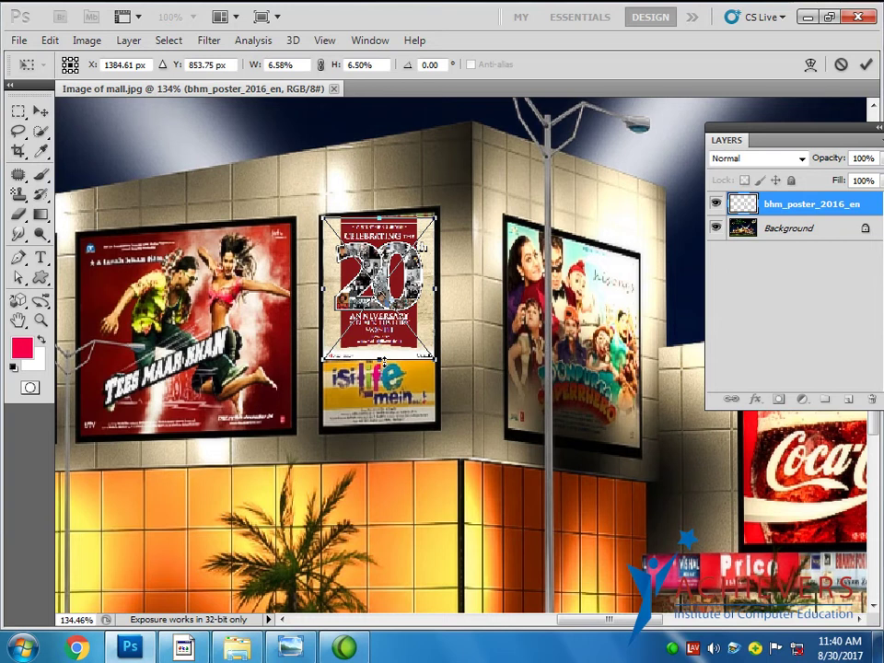
{"action": "mouse_move", "coordinate": [379, 288]}
{"action": "left_mouse_down"}
{"action": "mouse_move", "coordinate": [391, 337]}
{"action": "mouse_move", "coordinate": [423, 341]}
{"action": "left_mouse_up"}
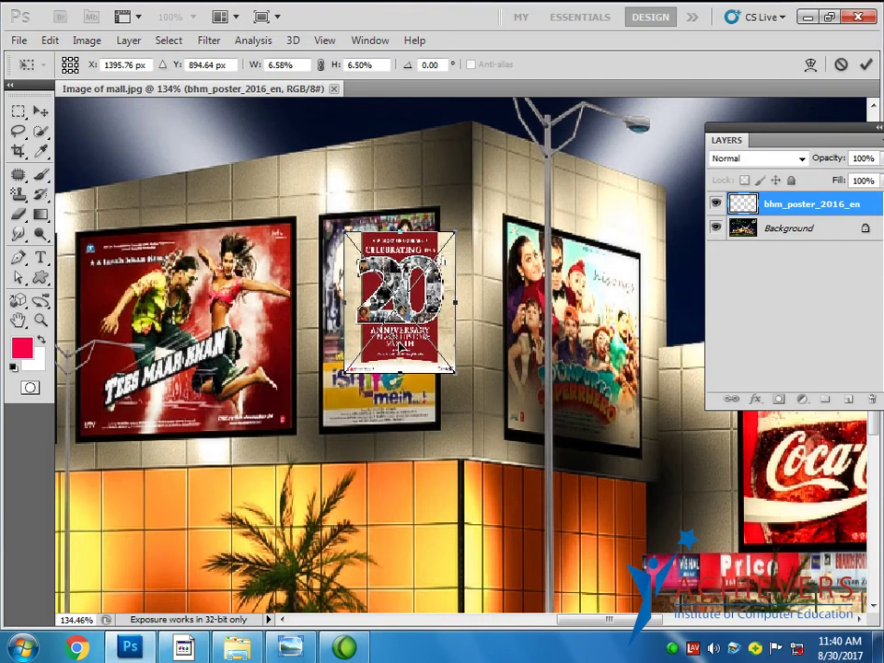
{"action": "key", "text": "ctrl+z"}
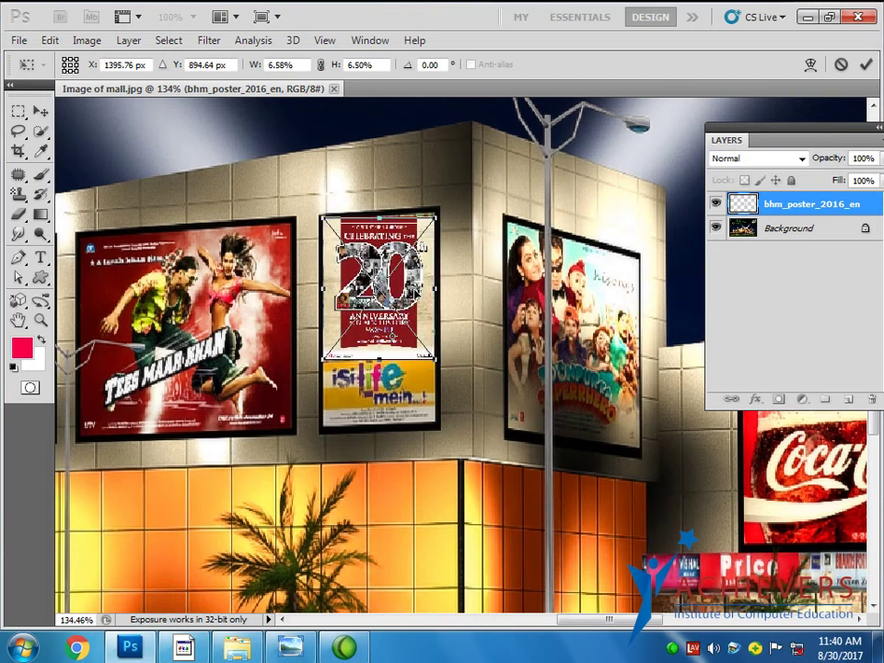
{"action": "key", "text": "Return"}
Nudge the anniversary poster lower in its frame and convert its layer to a Smart Object
{"action": "scroll", "coordinate": [363, 285], "scroll_direction": "up", "scroll_amount": 3}
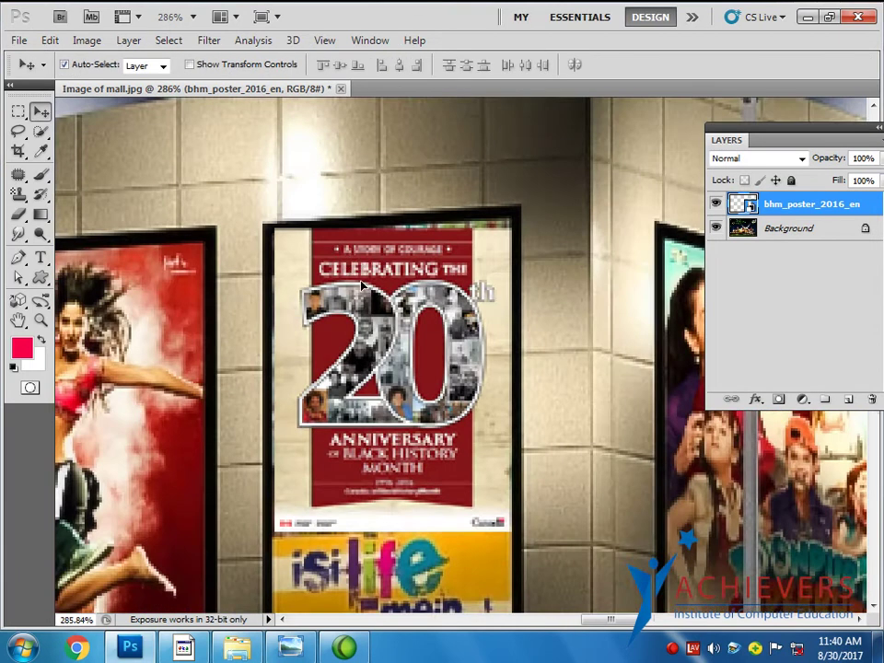
{"action": "left_click_drag", "start_coordinate": [361, 283], "coordinate": [343, 260]}
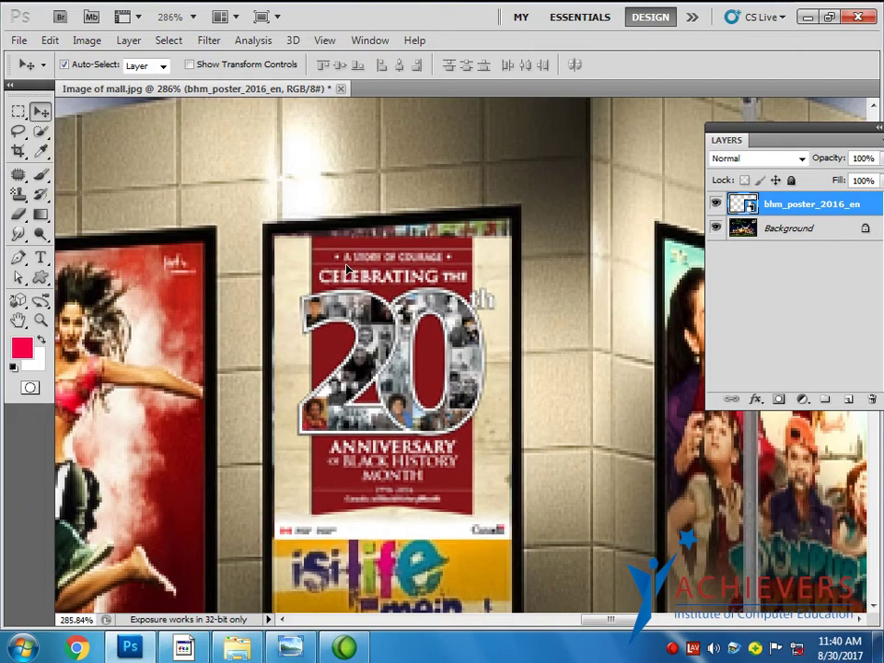
{"action": "key", "text": "ctrl+t"}
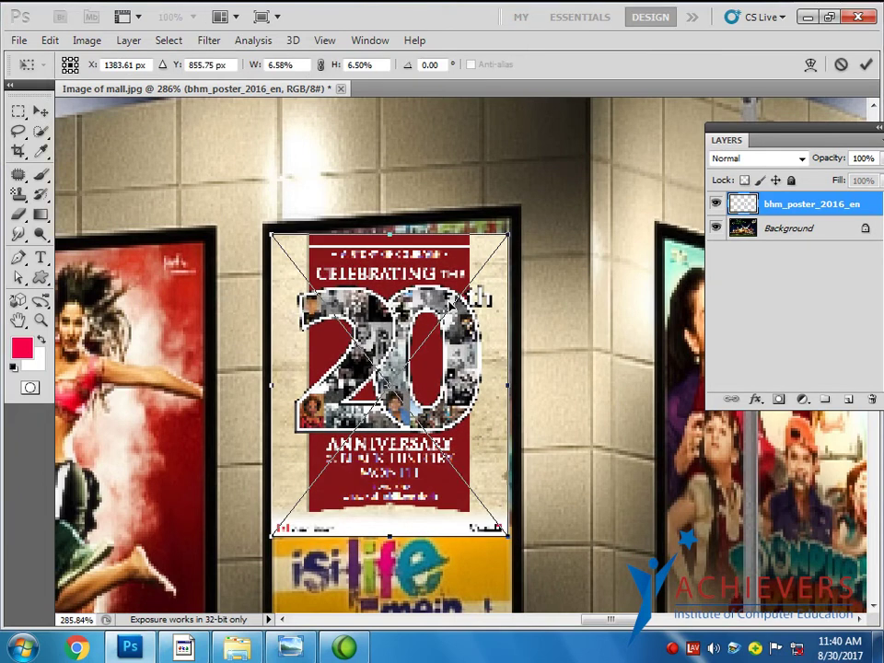
{"action": "key", "text": "Return"}
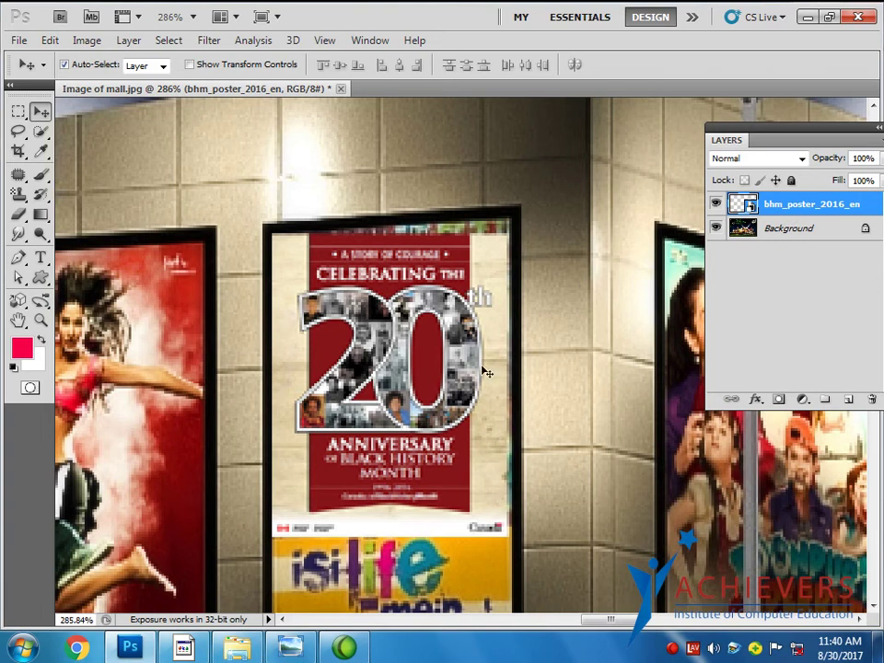
{"action": "right_click", "coordinate": [782, 212]}
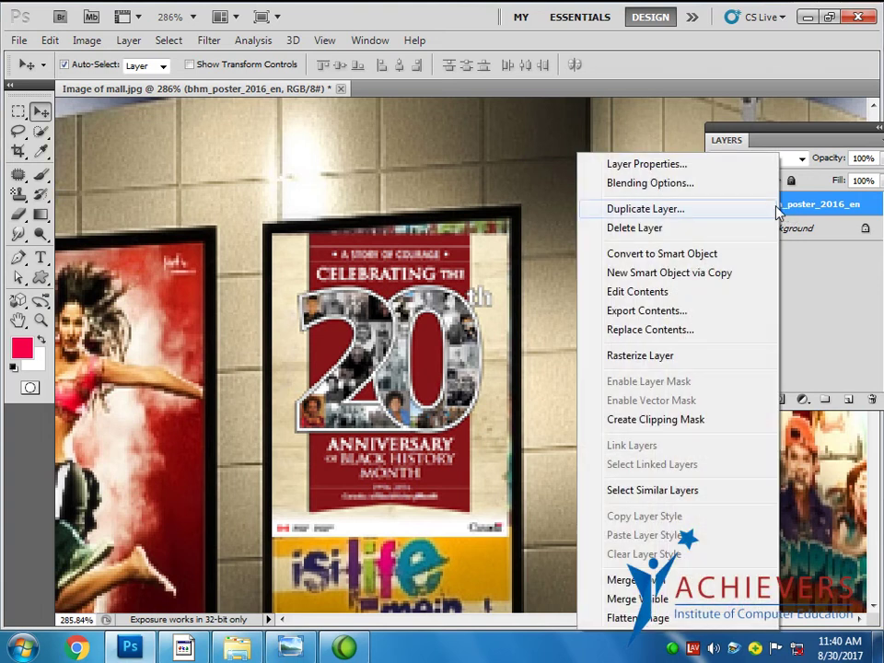
{"action": "left_click", "coordinate": [671, 259]}
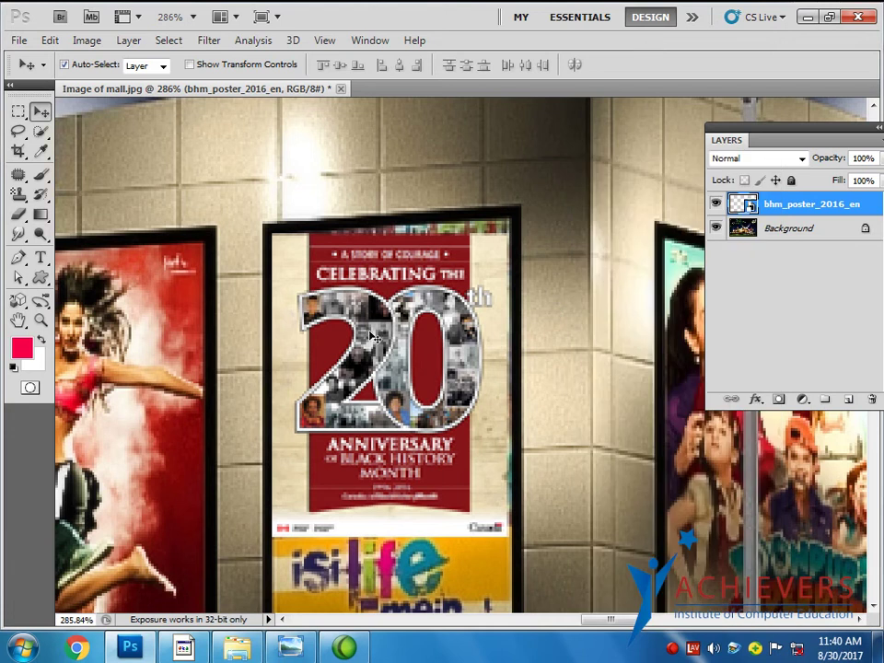
Distort the poster's corners onto the middle billboard frame, stretching it to 6.63% by 9.58%
{"action": "key", "text": "ctrl+t"}
{"action": "right_click", "coordinate": [386, 320]}
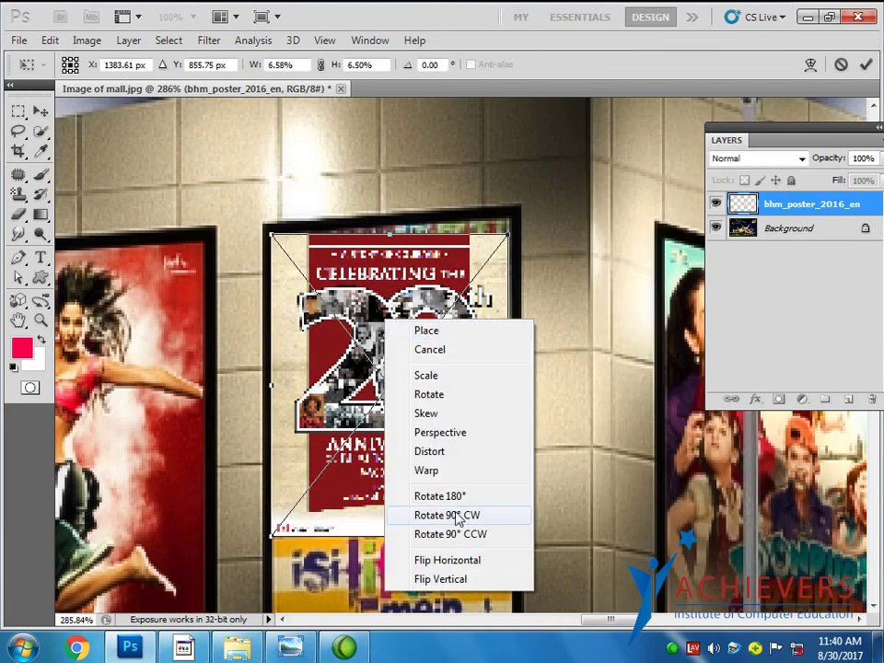
{"action": "left_click", "coordinate": [437, 451]}
{"action": "left_click_drag", "start_coordinate": [508, 234], "coordinate": [506, 218]}
{"action": "left_click_drag", "start_coordinate": [548, 562], "coordinate": [557, 317]}
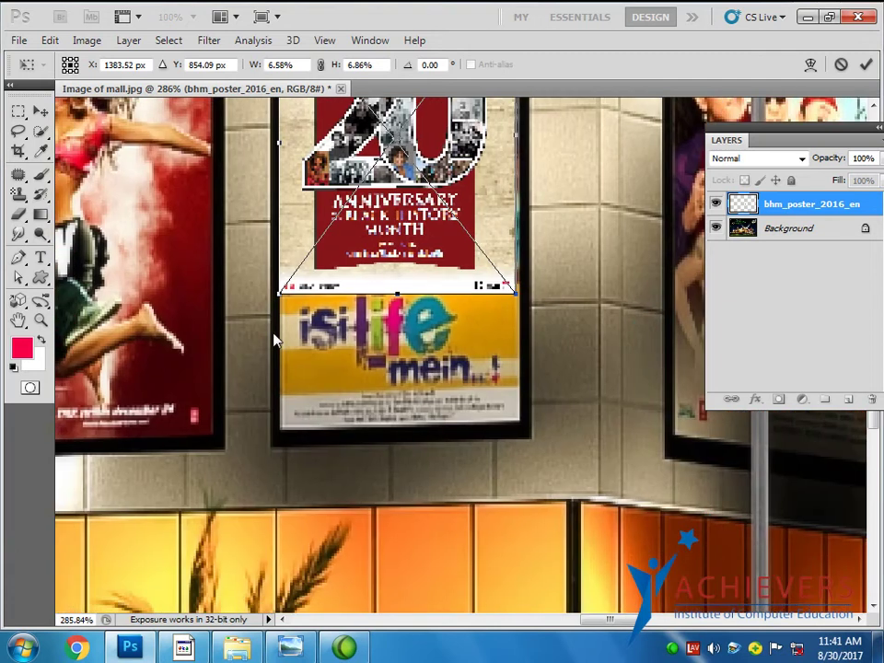
{"action": "mouse_move", "coordinate": [280, 293]}
{"action": "left_mouse_down"}
{"action": "mouse_move", "coordinate": [289, 371]}
{"action": "mouse_move", "coordinate": [280, 426]}
{"action": "left_mouse_up"}
{"action": "mouse_move", "coordinate": [520, 296]}
{"action": "left_mouse_down"}
{"action": "mouse_move", "coordinate": [511, 357]}
{"action": "mouse_move", "coordinate": [518, 424]}
{"action": "left_mouse_up"}
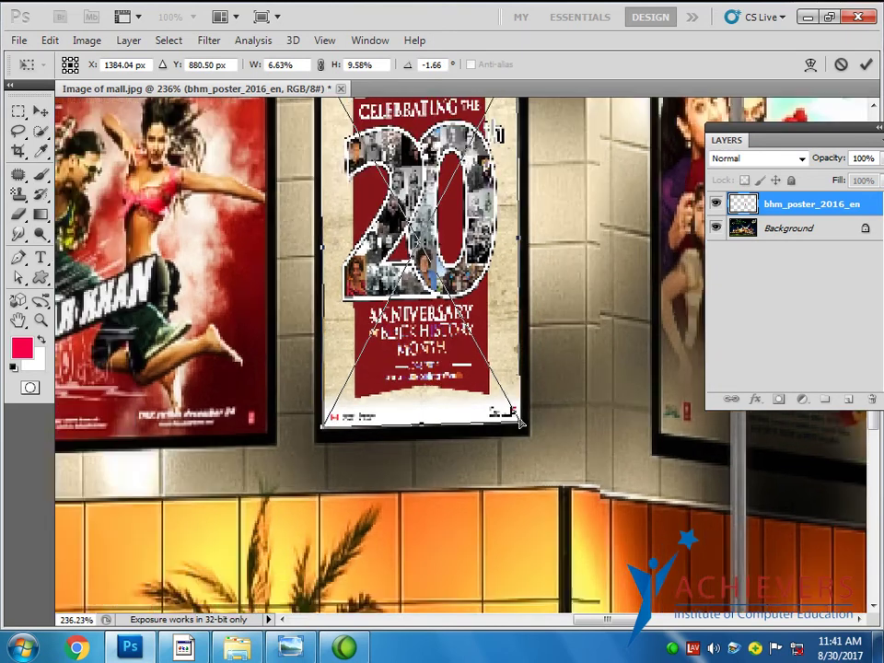
{"action": "scroll", "coordinate": [518, 424], "scroll_direction": "down", "scroll_amount": 3}
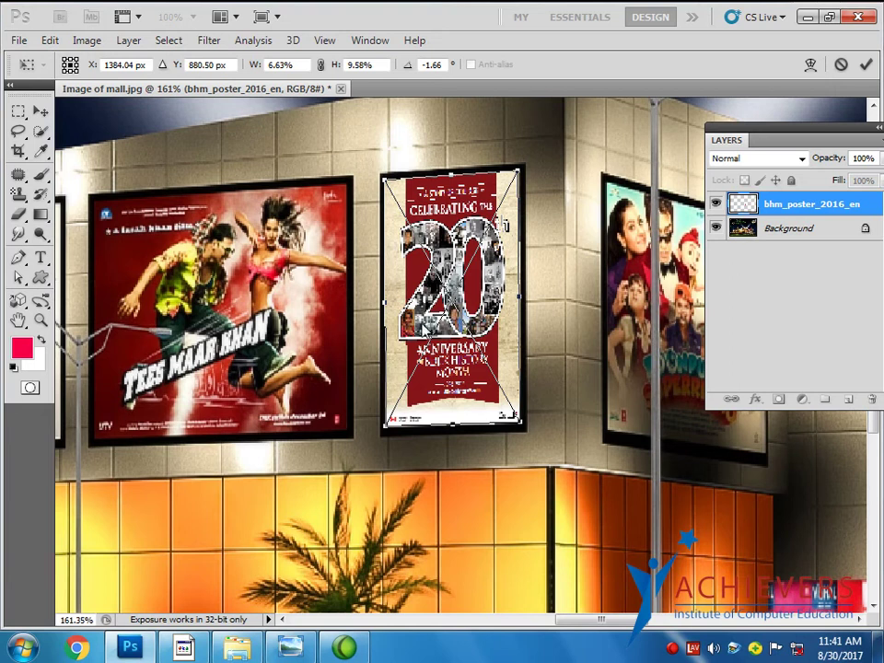
{"action": "key", "text": "alt+space"}
{"action": "key", "text": "Escape"}
{"action": "key", "text": "Return"}
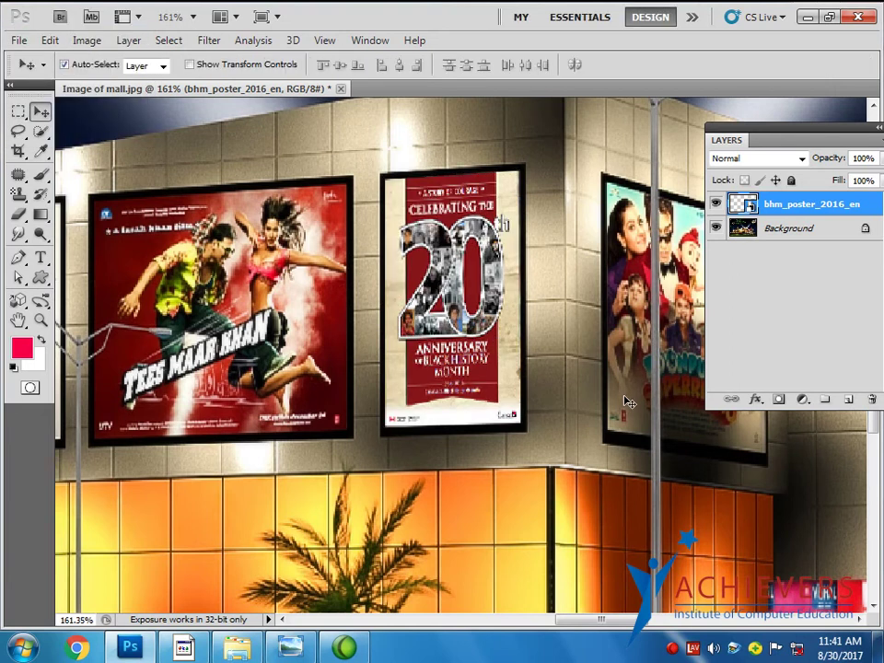
Bring up File > Place and pick paw-poster-800x600 from the Ref folder
{"action": "scroll", "coordinate": [454, 466], "scroll_direction": "down", "scroll_amount": 3}
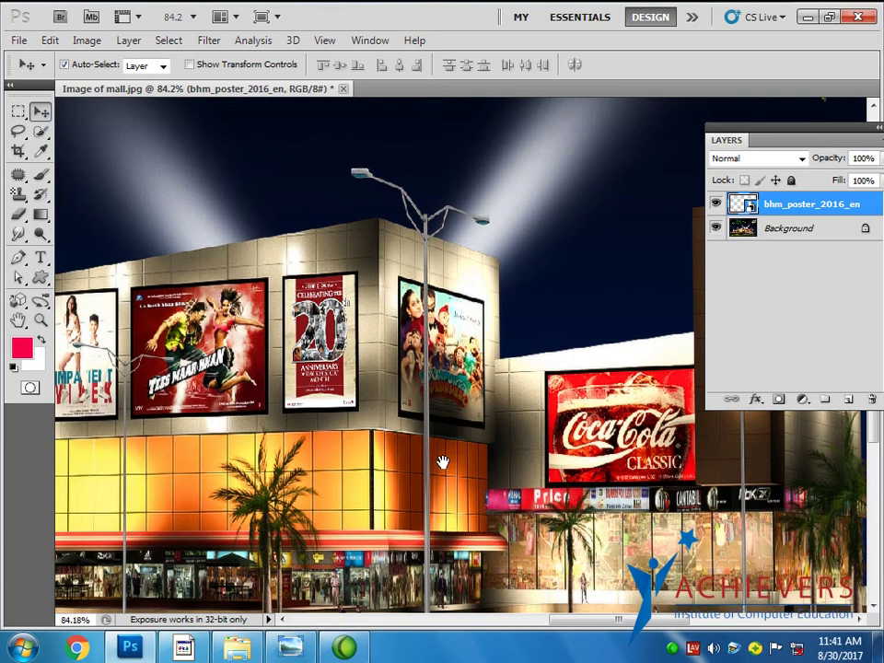
{"action": "scroll", "coordinate": [430, 466], "scroll_direction": "up", "scroll_amount": 3}
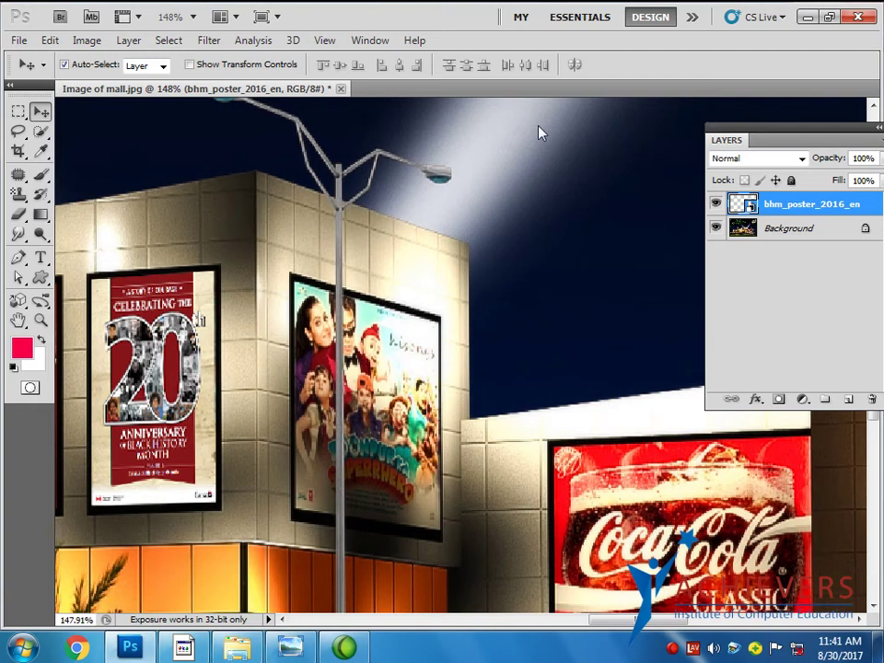
{"action": "left_click", "coordinate": [19, 40]}
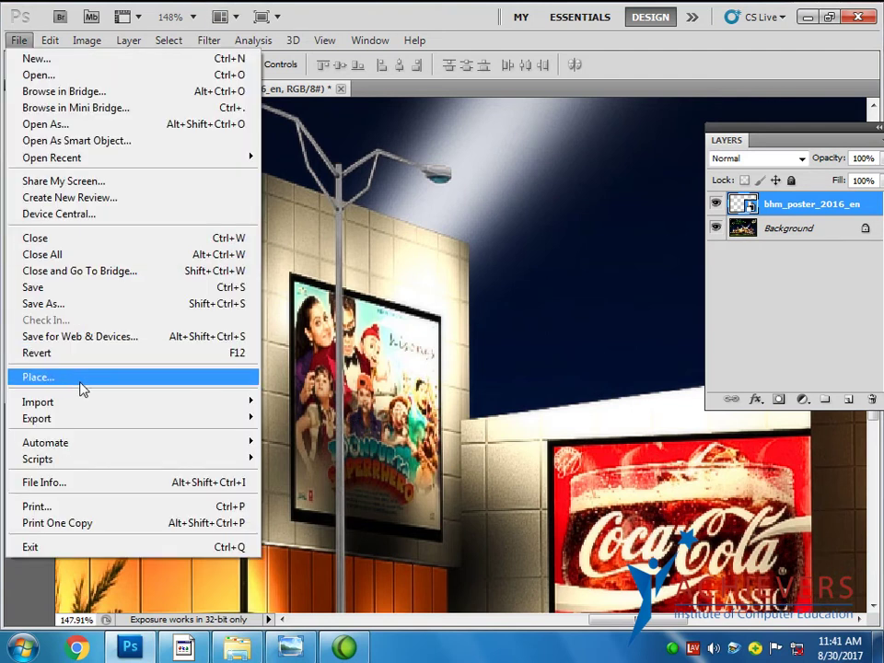
{"action": "left_click", "coordinate": [77, 376]}
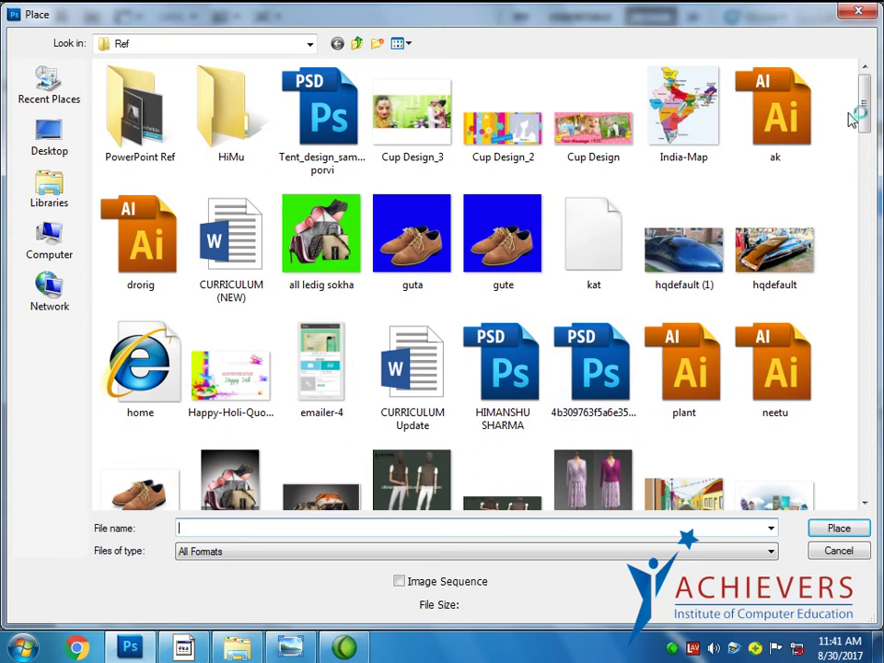
{"action": "left_click_drag", "start_coordinate": [865, 124], "coordinate": [868, 246]}
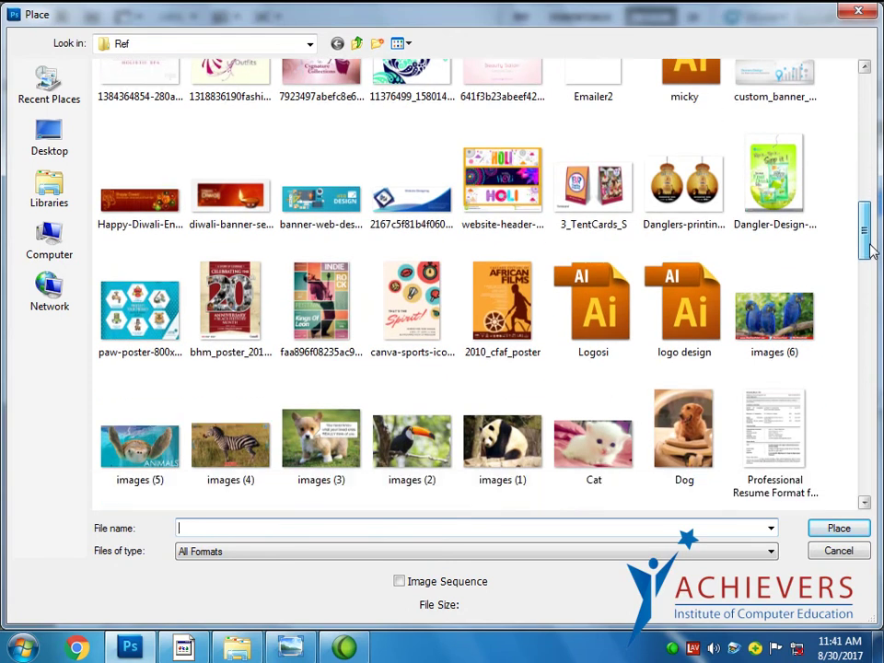
{"action": "left_click", "coordinate": [140, 303]}
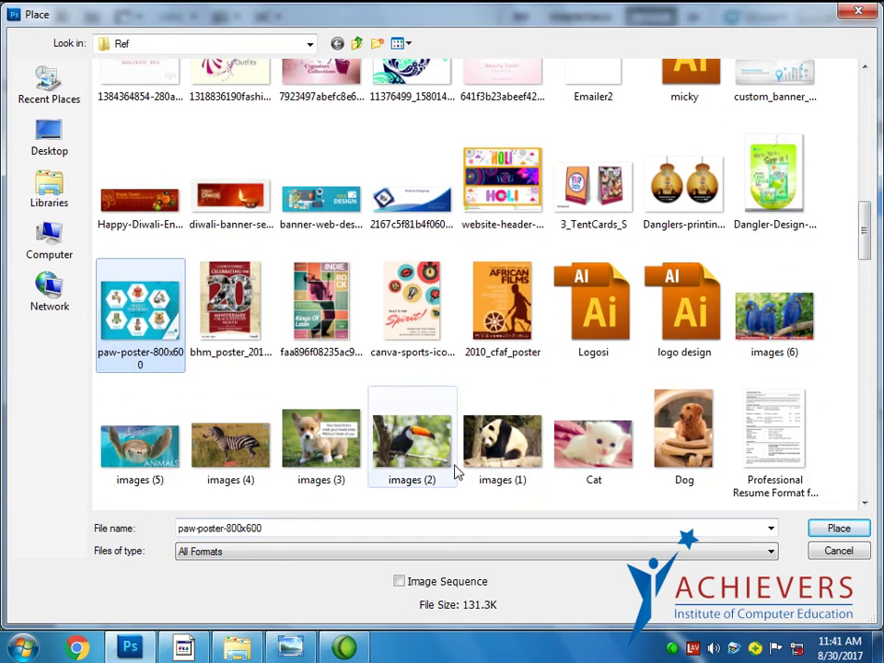
Place paw-poster-800x600 into the mall image and scale it down to 6.77%
{"action": "left_click", "coordinate": [837, 530]}
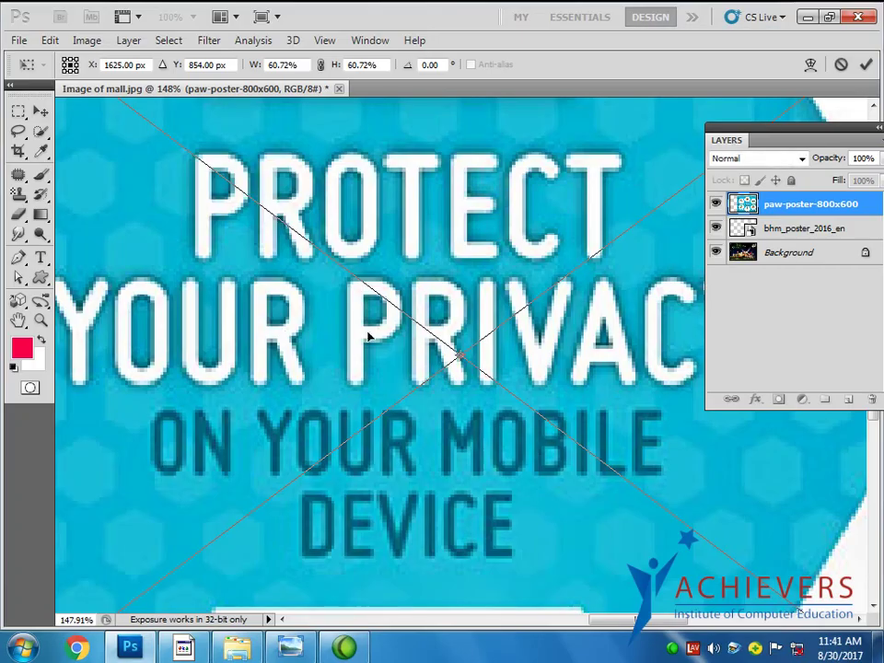
{"action": "scroll", "coordinate": [437, 410], "scroll_direction": "down", "scroll_amount": 2}
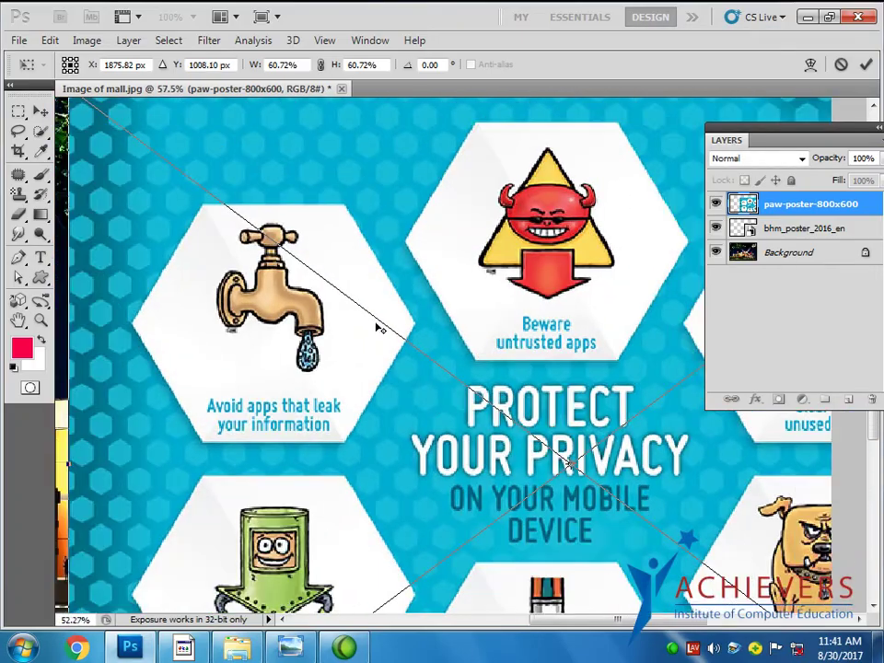
{"action": "scroll", "coordinate": [378, 327], "scroll_direction": "down", "scroll_amount": 2}
{"action": "scroll", "coordinate": [502, 419], "scroll_direction": "up", "scroll_amount": 1}
{"action": "scroll", "coordinate": [502, 419], "scroll_direction": "down", "scroll_amount": 1}
{"action": "scroll", "coordinate": [502, 419], "scroll_direction": "up", "scroll_amount": 1}
{"action": "left_click_drag", "start_coordinate": [502, 419], "coordinate": [253, 313]}
{"action": "scroll", "coordinate": [235, 312], "scroll_direction": "up", "scroll_amount": 1}
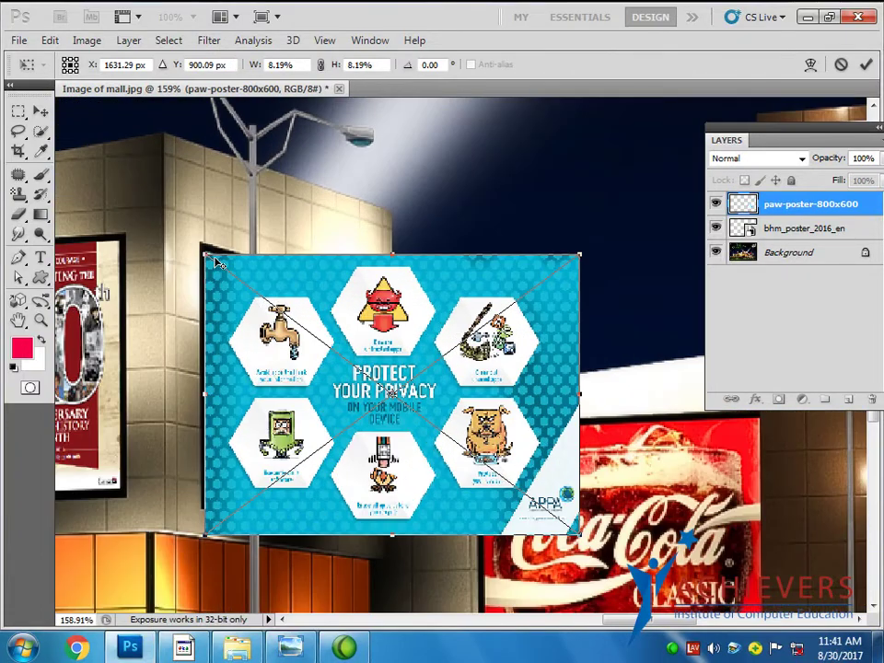
{"action": "left_click_drag", "start_coordinate": [206, 255], "coordinate": [238, 279]}
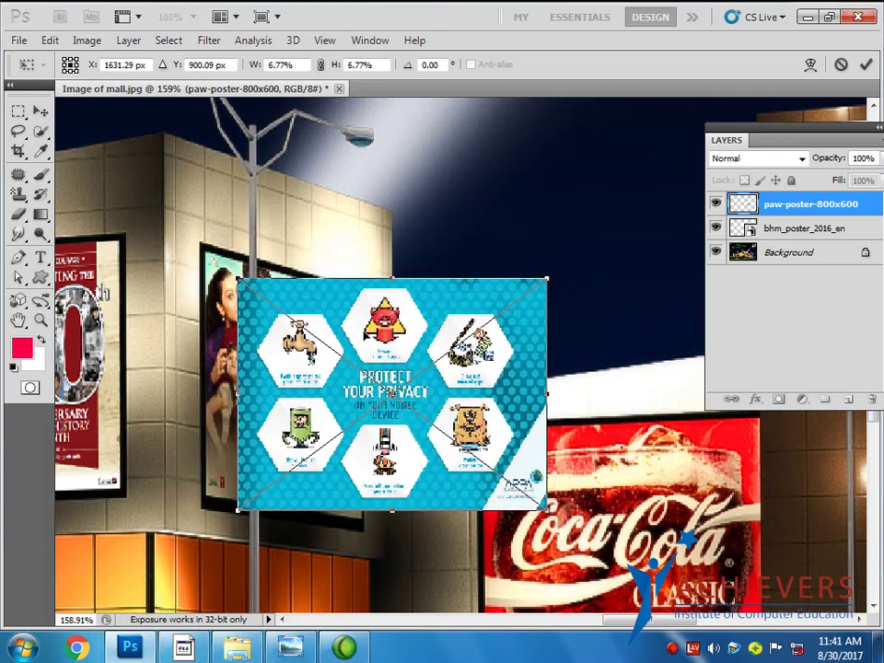
{"action": "key", "text": "Return"}
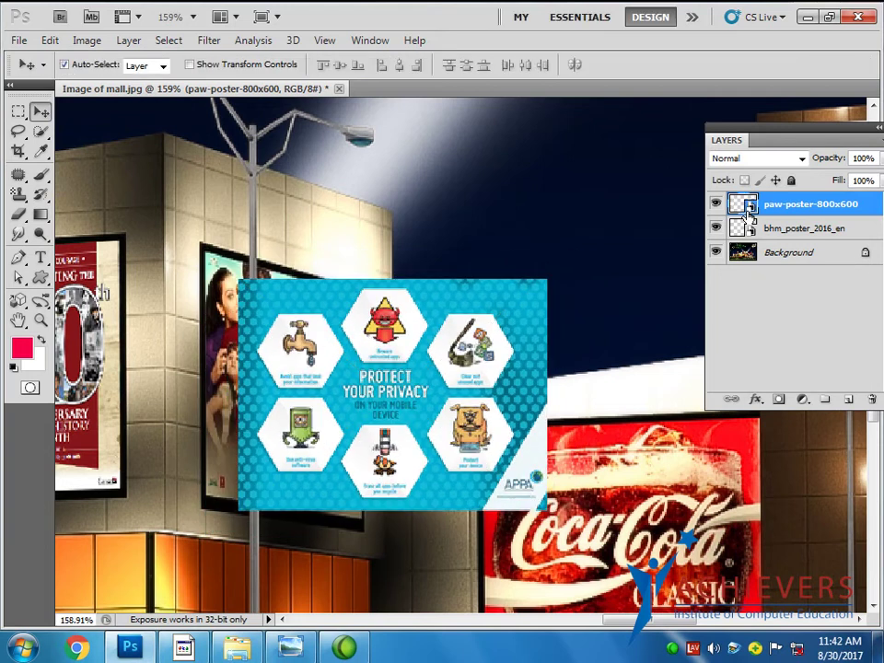
Move the privacy poster up-left onto the billboard frame and nudge it into position
{"action": "scroll", "coordinate": [250, 296], "scroll_direction": "up", "scroll_amount": 1}
{"action": "scroll", "coordinate": [266, 294], "scroll_direction": "down", "scroll_amount": 2}
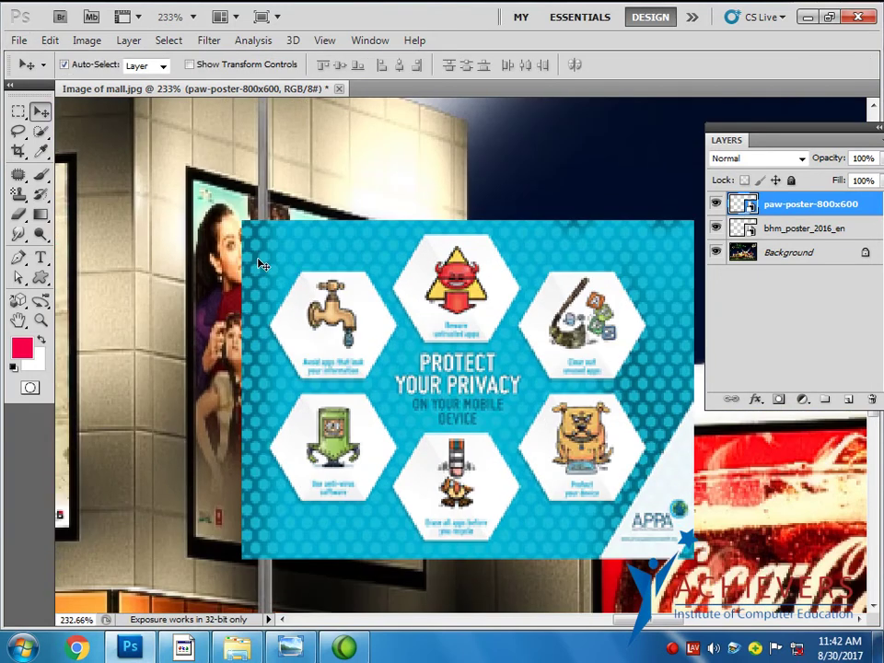
{"action": "left_click_drag", "start_coordinate": [260, 264], "coordinate": [223, 227]}
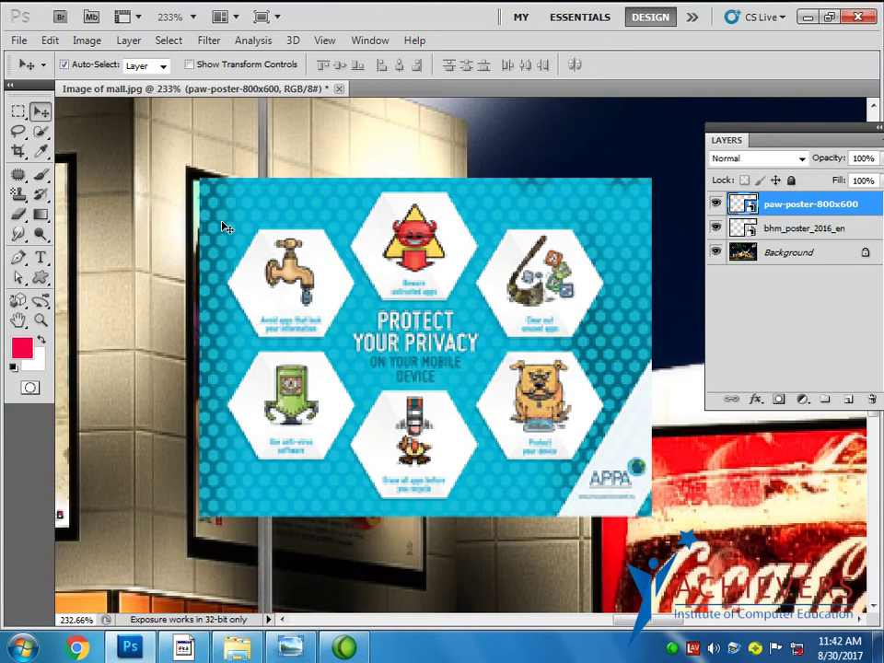
{"action": "key", "text": "Left"}
{"action": "key", "text": "Left"}
{"action": "key", "text": "Left"}
{"action": "key", "text": "Down"}
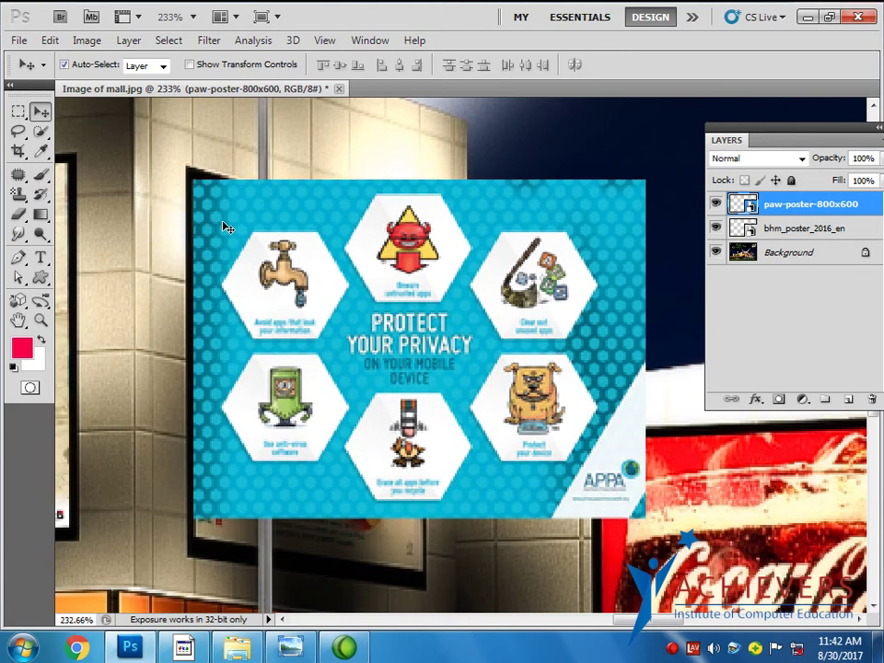
{"action": "key", "text": "ctrl+t"}
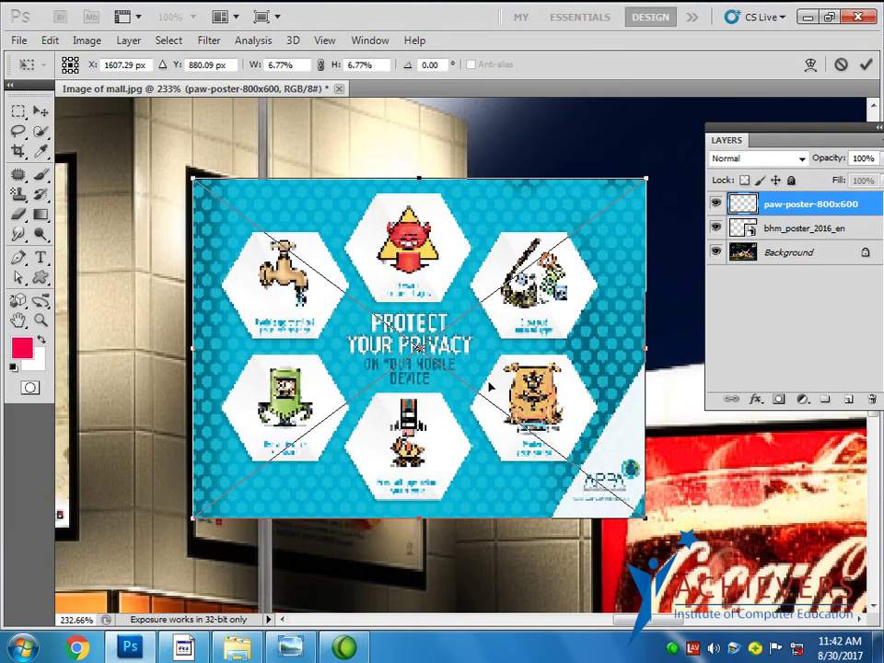
Distort the privacy poster, dragging its corners roughly onto the billboard frame corners
{"action": "right_click", "coordinate": [498, 356]}
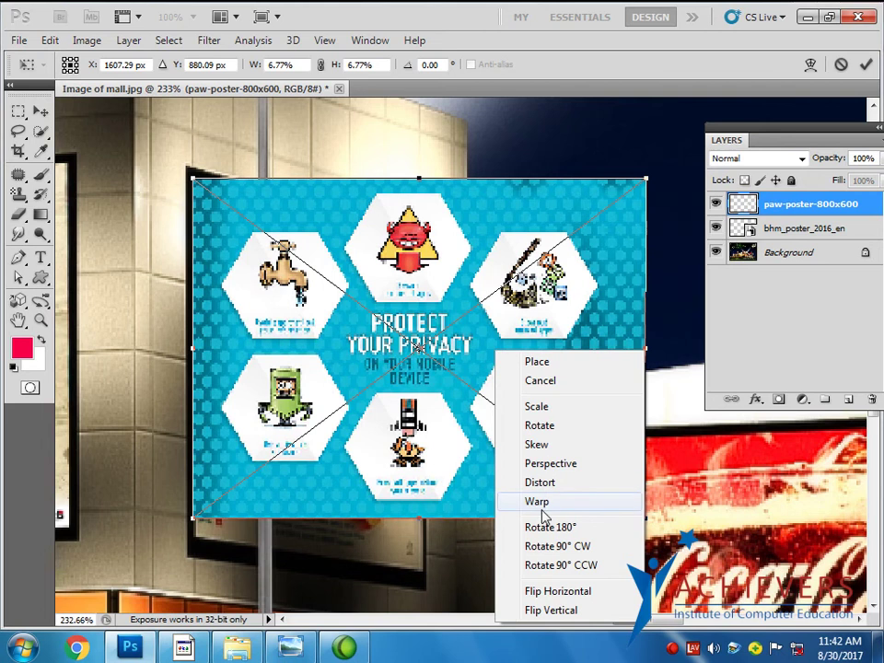
{"action": "left_click", "coordinate": [551, 465]}
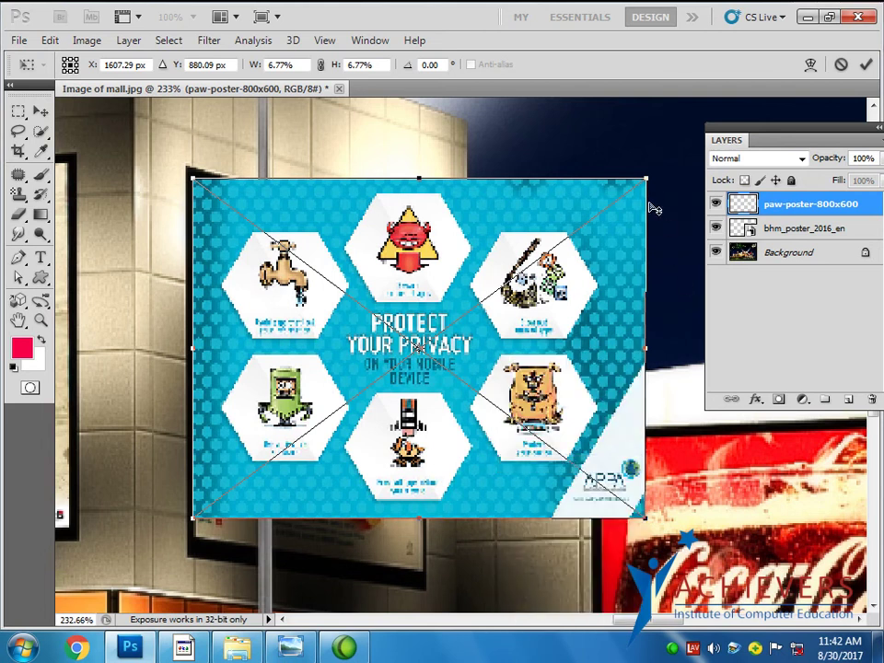
{"action": "left_click_drag", "start_coordinate": [647, 182], "coordinate": [644, 219]}
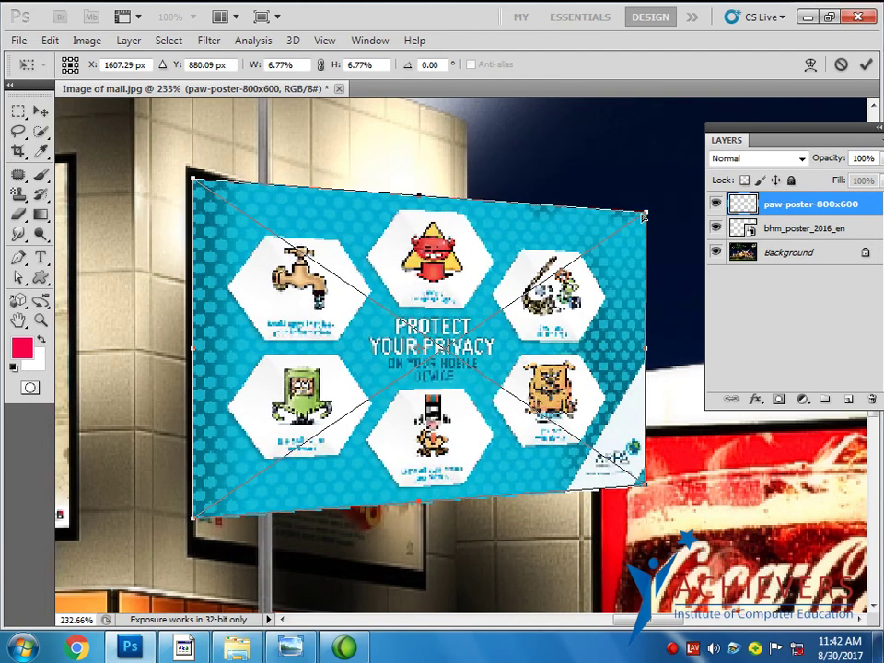
{"action": "right_click", "coordinate": [590, 268]}
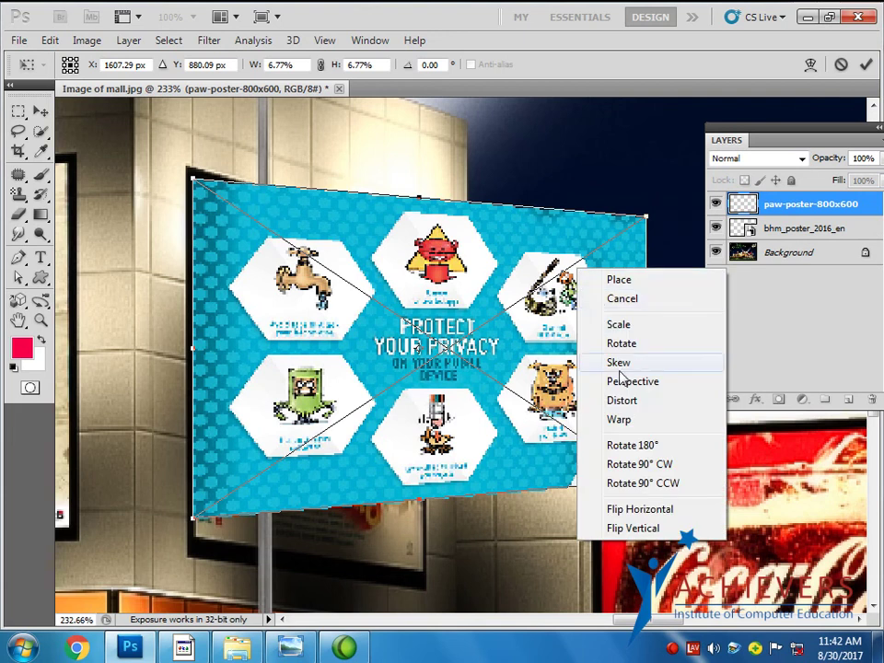
{"action": "left_click", "coordinate": [623, 401]}
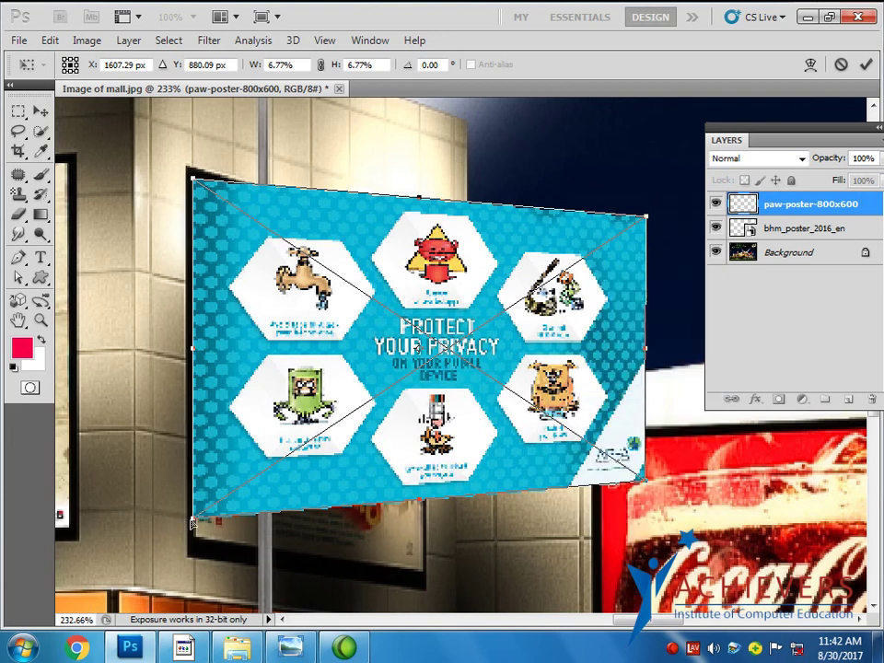
{"action": "left_click_drag", "start_coordinate": [196, 523], "coordinate": [195, 538]}
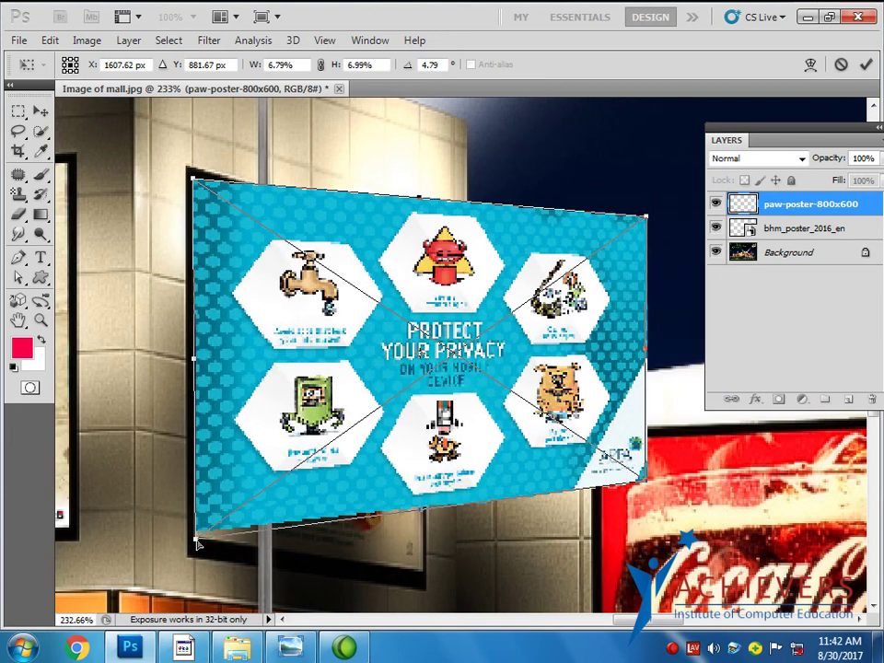
{"action": "left_click_drag", "start_coordinate": [647, 485], "coordinate": [421, 567]}
{"action": "left_click_drag", "start_coordinate": [646, 221], "coordinate": [419, 244]}
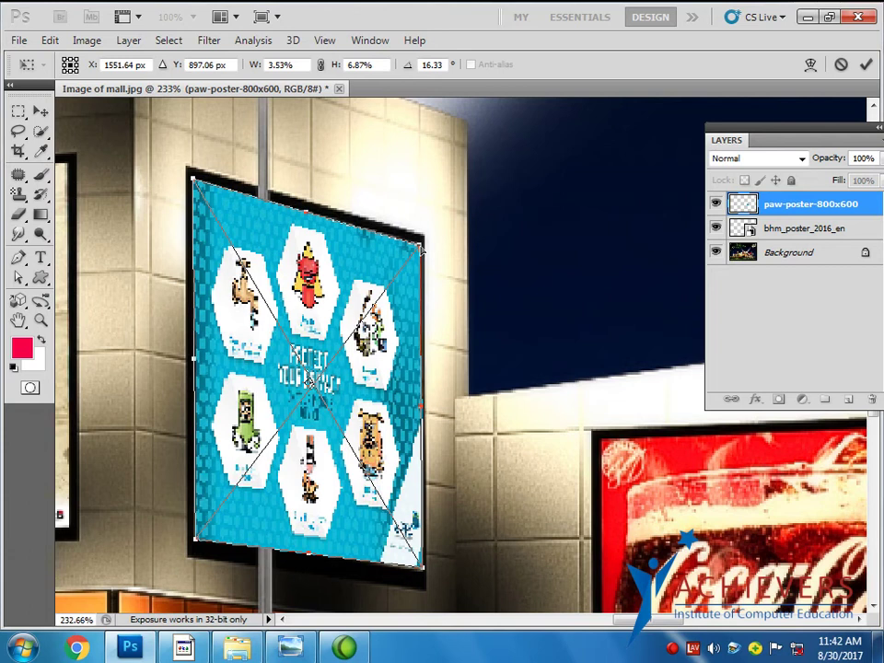
Zoom in and refine the bottom-right, top-right and top-left corners onto the frame
{"action": "scroll", "coordinate": [433, 590], "scroll_direction": "up", "scroll_amount": 6}
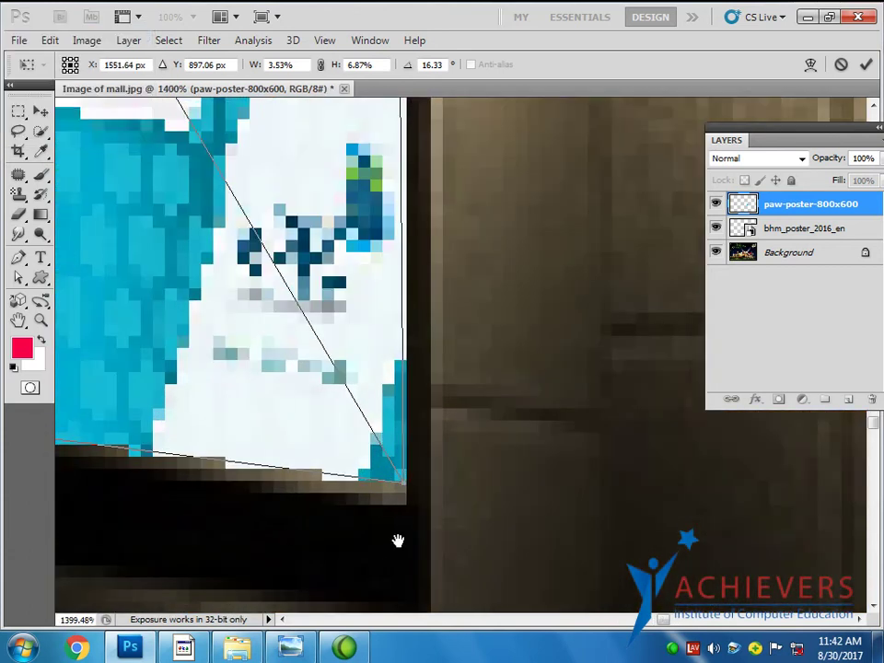
{"action": "left_click_drag", "start_coordinate": [398, 540], "coordinate": [413, 542]}
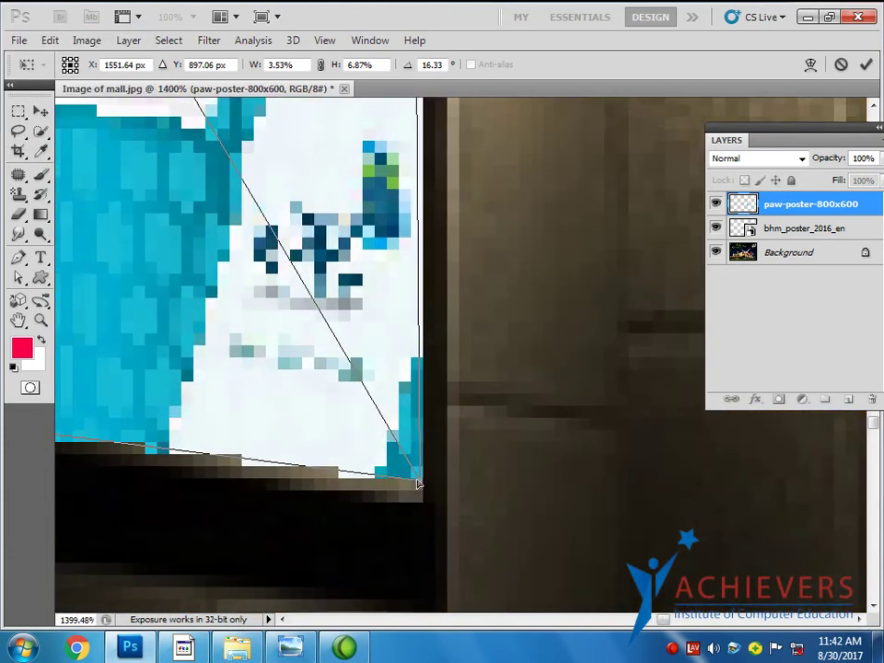
{"action": "left_click_drag", "start_coordinate": [419, 483], "coordinate": [417, 500]}
{"action": "scroll", "coordinate": [419, 503], "scroll_direction": "down", "scroll_amount": 1}
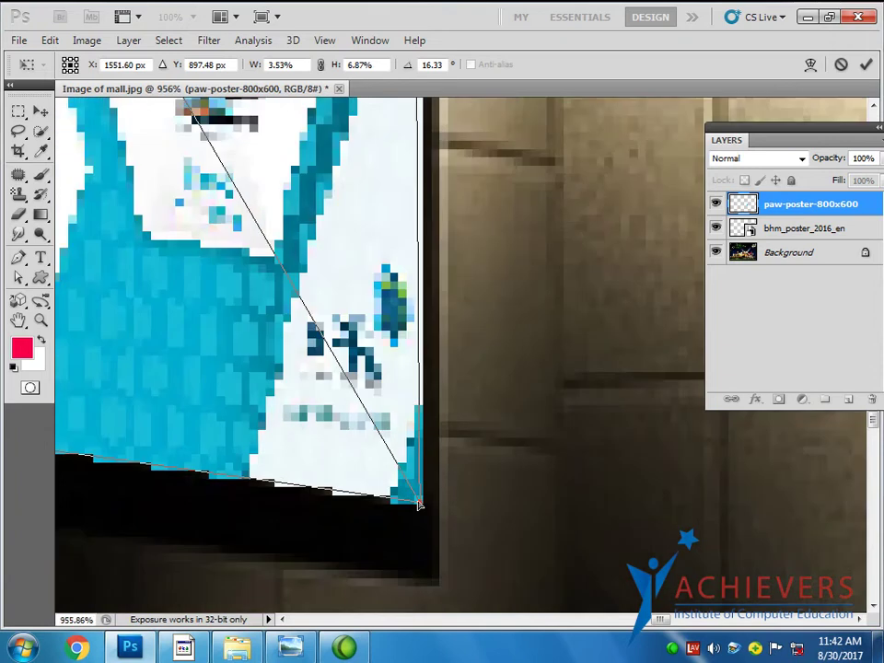
{"action": "scroll", "coordinate": [419, 504], "scroll_direction": "down", "scroll_amount": 1}
{"action": "scroll", "coordinate": [455, 461], "scroll_direction": "up", "scroll_amount": 3}
{"action": "scroll", "coordinate": [487, 442], "scroll_direction": "up", "scroll_amount": 3}
{"action": "scroll", "coordinate": [488, 341], "scroll_direction": "up", "scroll_amount": 2}
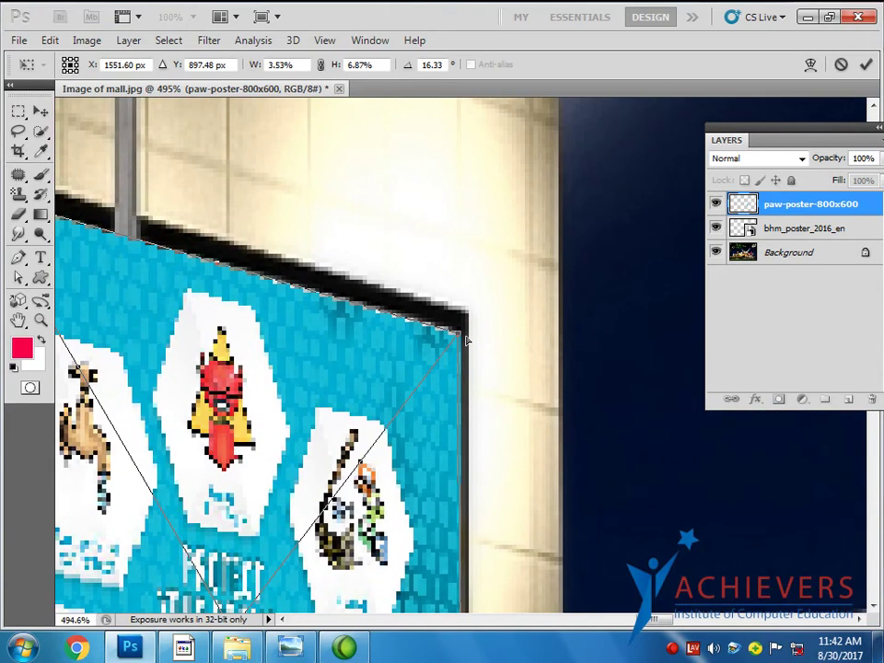
{"action": "scroll", "coordinate": [466, 341], "scroll_direction": "up", "scroll_amount": 3}
{"action": "scroll", "coordinate": [466, 341], "scroll_direction": "up", "scroll_amount": 1}
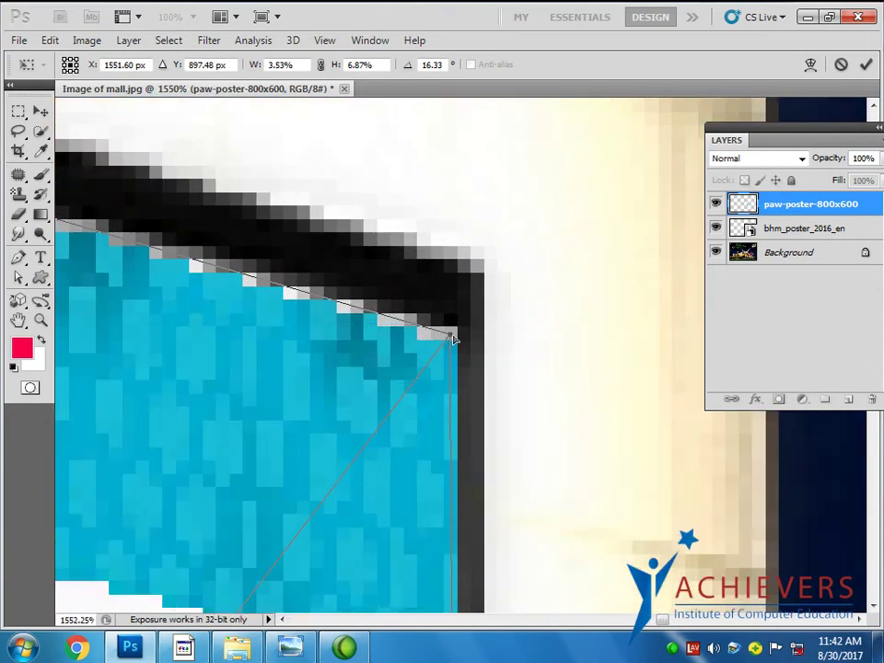
{"action": "left_click_drag", "start_coordinate": [453, 338], "coordinate": [455, 332]}
{"action": "scroll", "coordinate": [467, 331], "scroll_direction": "down", "scroll_amount": 1}
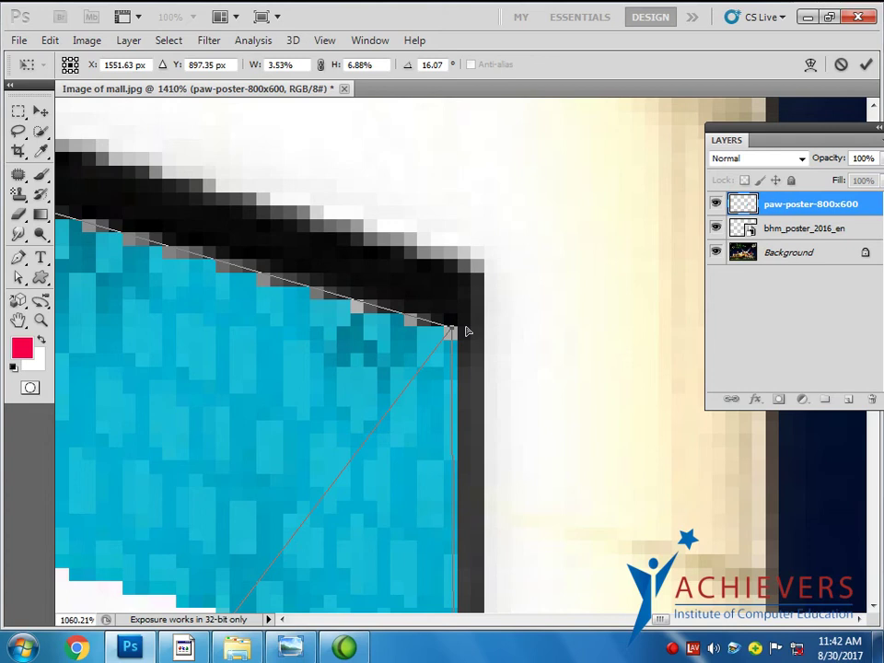
{"action": "scroll", "coordinate": [466, 331], "scroll_direction": "down", "scroll_amount": 2}
{"action": "scroll", "coordinate": [515, 414], "scroll_direction": "left", "scroll_amount": 5}
{"action": "scroll", "coordinate": [282, 306], "scroll_direction": "left", "scroll_amount": 2}
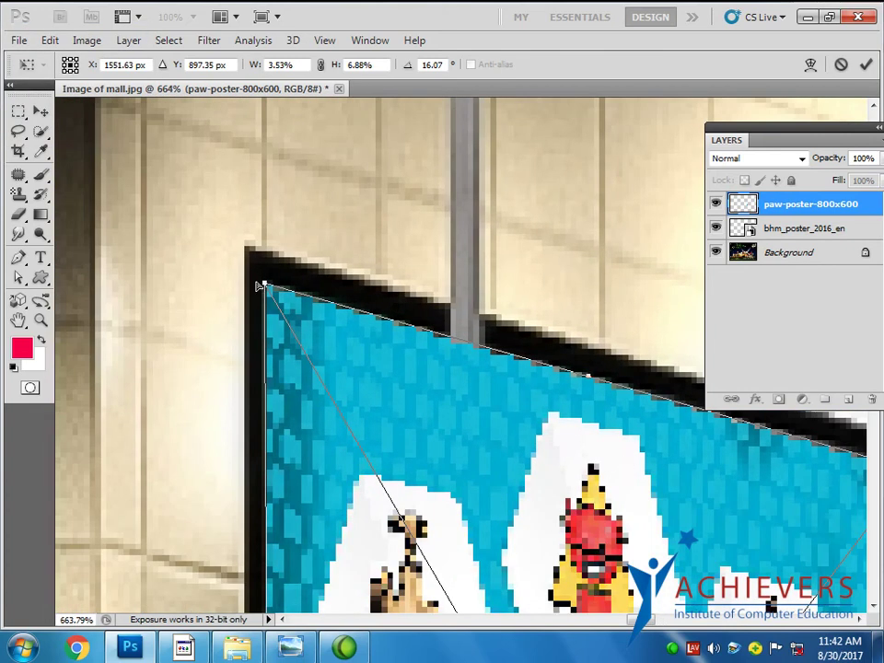
{"action": "left_click_drag", "start_coordinate": [266, 284], "coordinate": [266, 278]}
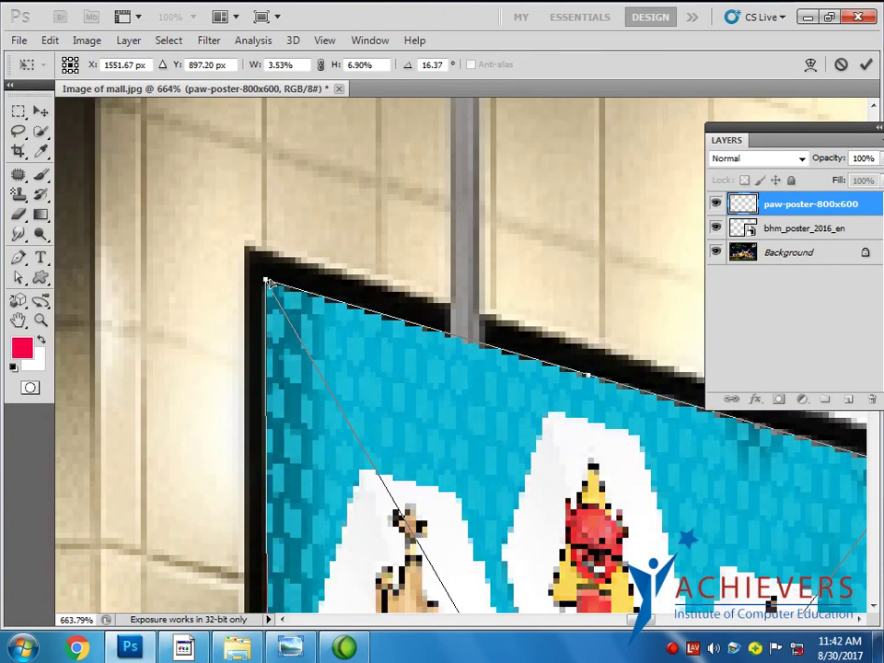
Fix the bottom-left corner and commit the distortion at 3.53% by 6.85%, 16.37°
{"action": "scroll", "coordinate": [267, 281], "scroll_direction": "down", "scroll_amount": 3}
{"action": "scroll", "coordinate": [356, 284], "scroll_direction": "down", "scroll_amount": 1}
{"action": "scroll", "coordinate": [356, 284], "scroll_direction": "down", "scroll_amount": 3}
{"action": "scroll", "coordinate": [296, 445], "scroll_direction": "up", "scroll_amount": 2}
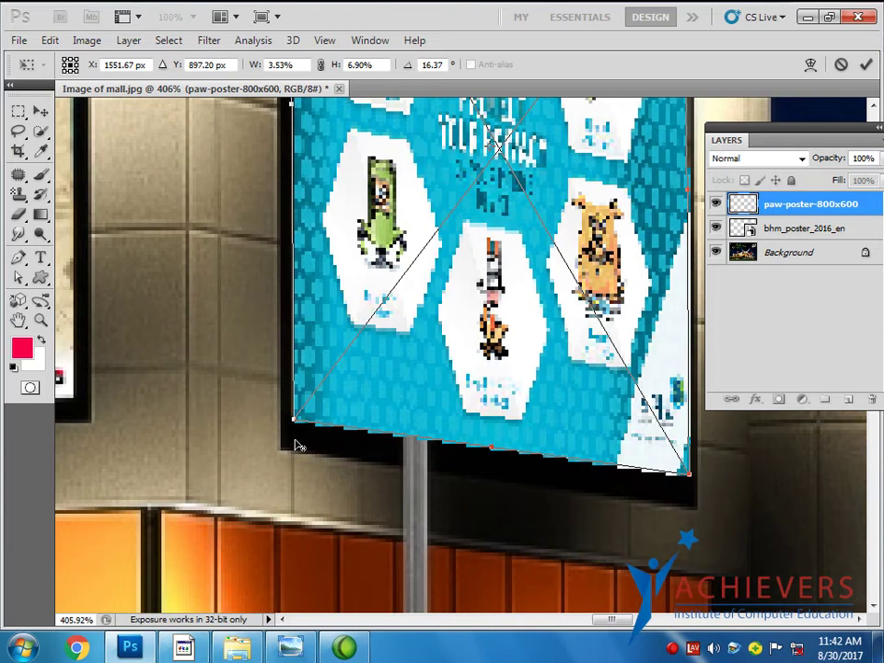
{"action": "scroll", "coordinate": [296, 445], "scroll_direction": "up", "scroll_amount": 1}
{"action": "scroll", "coordinate": [300, 445], "scroll_direction": "up", "scroll_amount": 2}
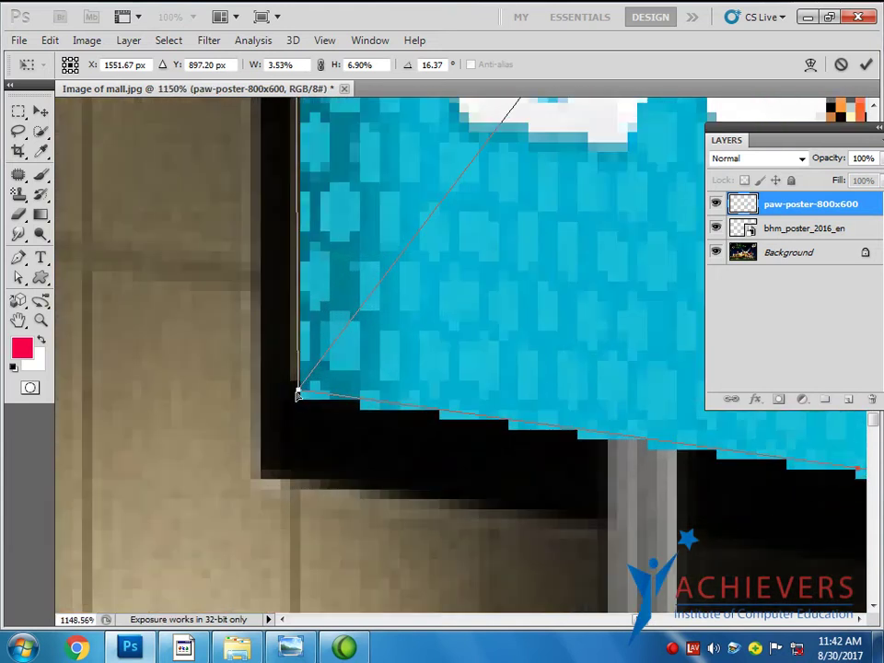
{"action": "left_click_drag", "start_coordinate": [297, 392], "coordinate": [289, 377]}
{"action": "key", "text": "ctrl+0"}
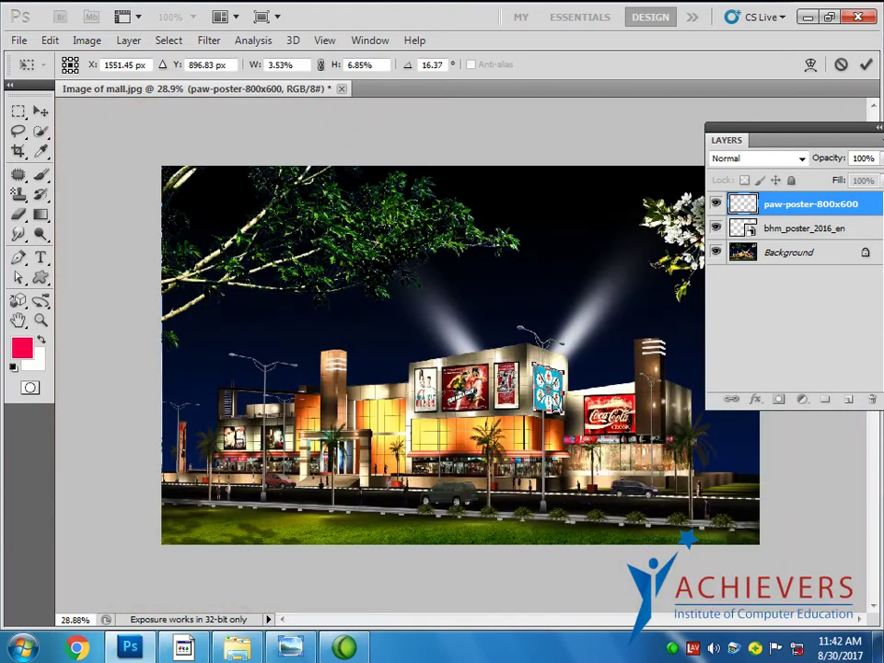
{"action": "key", "text": "Return"}
{"action": "scroll", "coordinate": [336, 226], "scroll_direction": "up", "scroll_amount": 1}
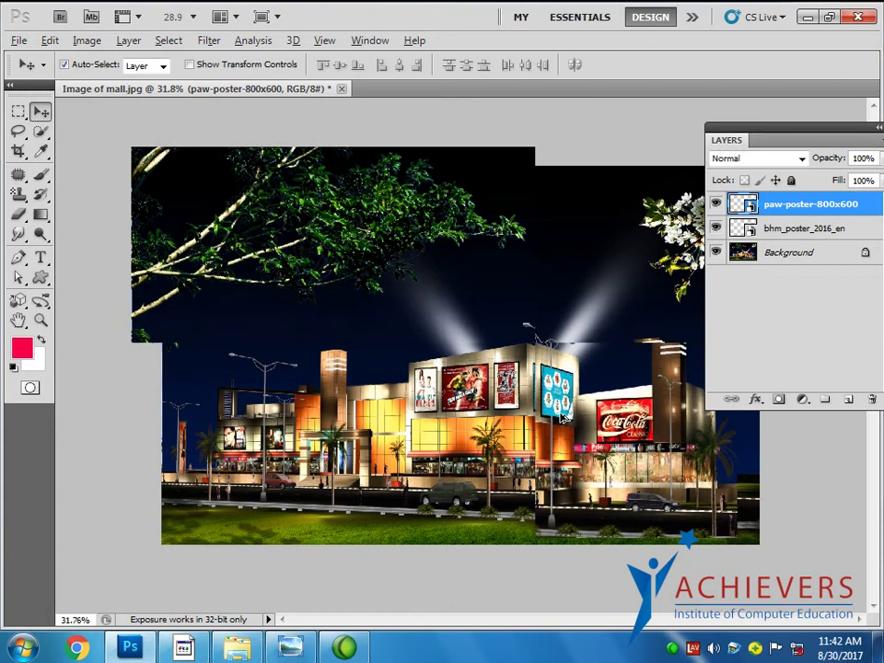
{"action": "scroll", "coordinate": [336, 226], "scroll_direction": "up", "scroll_amount": 5}
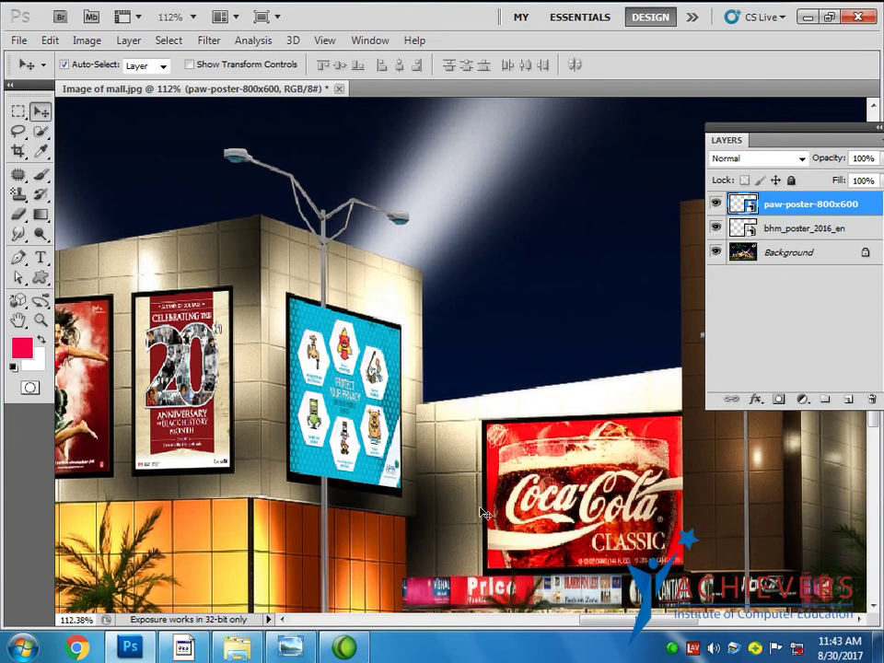
Hide the paw-poster-800x600 layer to reveal the original superhero poster
{"action": "left_click", "coordinate": [718, 205]}
{"action": "scroll", "coordinate": [324, 503], "scroll_direction": "up", "scroll_amount": 1}
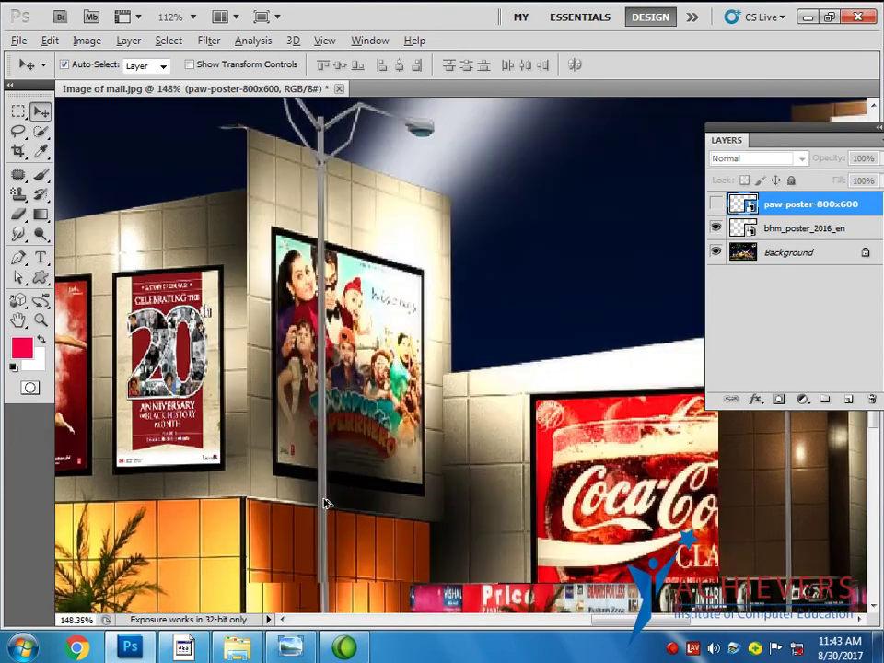
{"action": "scroll", "coordinate": [341, 360], "scroll_direction": "up", "scroll_amount": 4}
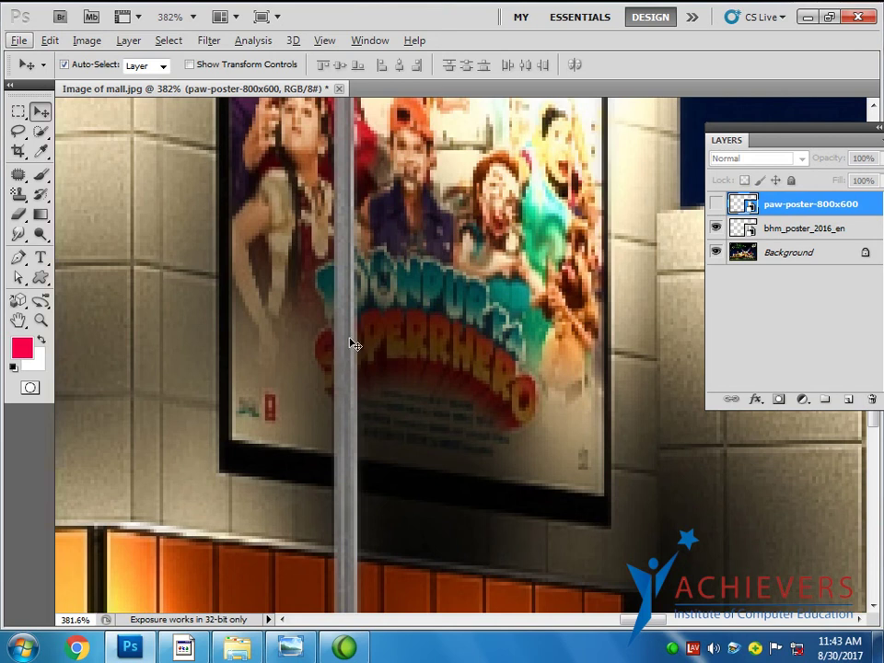
Make the Background layer active and pan along the lamp pole
{"action": "left_click", "coordinate": [789, 263]}
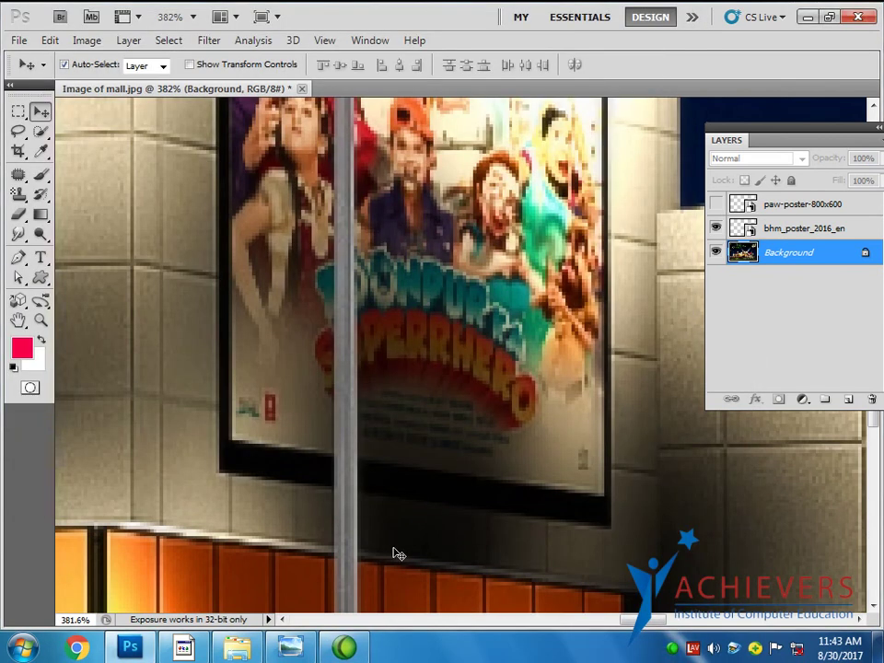
{"action": "scroll", "coordinate": [424, 549], "scroll_direction": "left", "scroll_amount": 3}
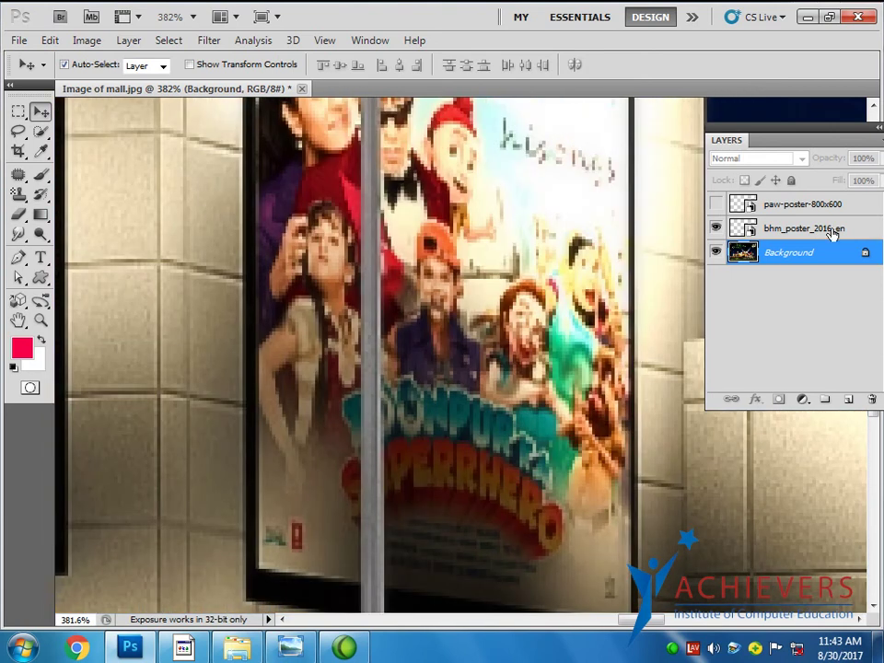
{"action": "left_click_drag", "start_coordinate": [534, 414], "coordinate": [506, 487]}
{"action": "scroll", "coordinate": [453, 357], "scroll_direction": "down", "scroll_amount": 2}
{"action": "scroll", "coordinate": [450, 336], "scroll_direction": "down", "scroll_amount": 2}
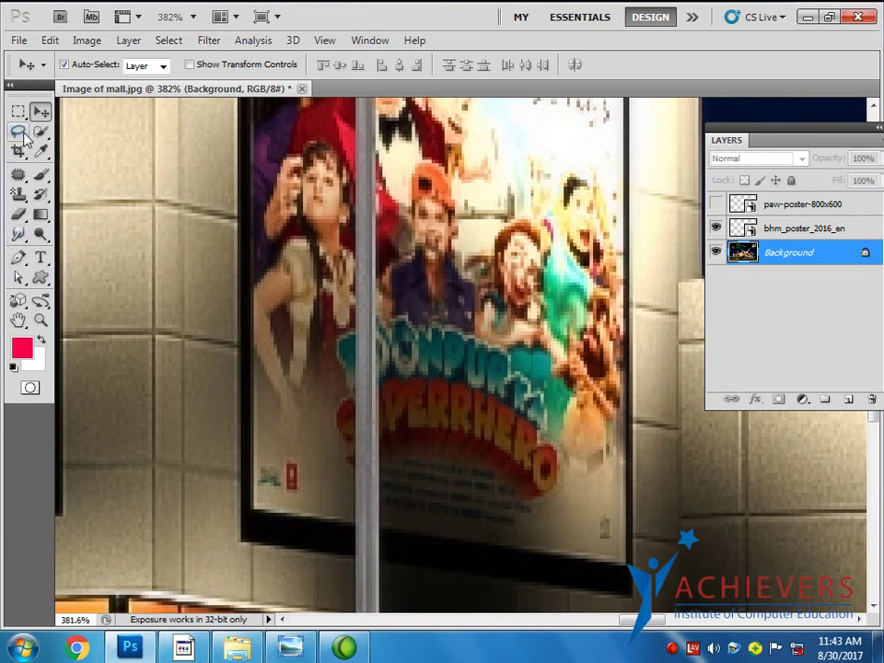
Pick the Pen tool and clear the path drawn along the pole
{"action": "left_click", "coordinate": [18, 257]}
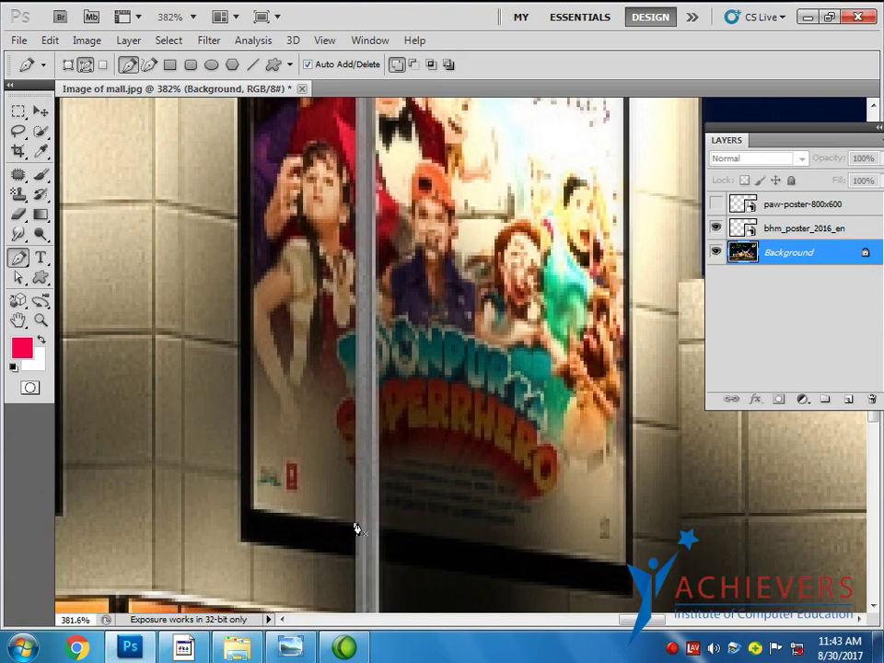
{"action": "scroll", "coordinate": [357, 529], "scroll_direction": "up", "scroll_amount": 3}
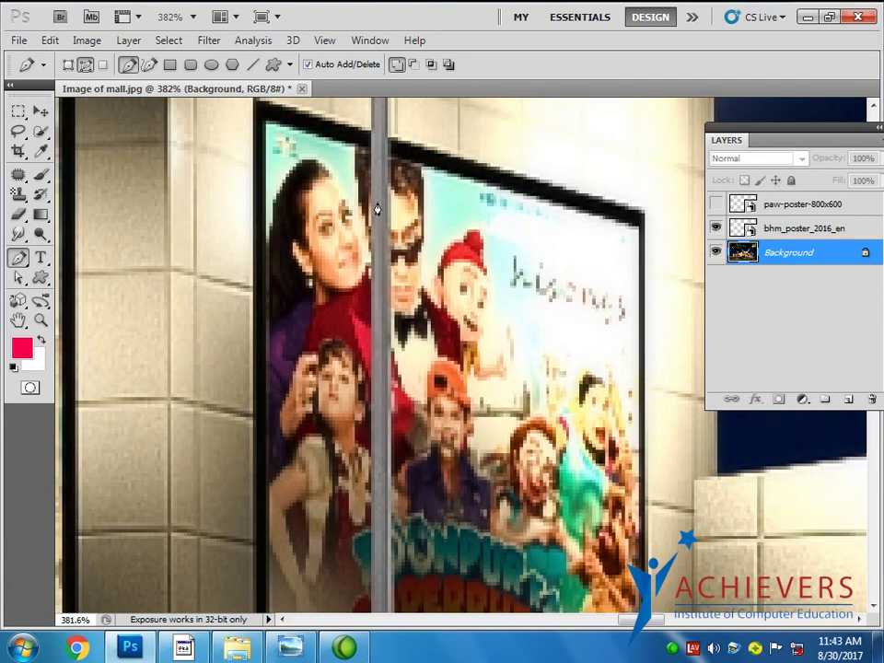
{"action": "scroll", "coordinate": [377, 210], "scroll_direction": "up", "scroll_amount": 1}
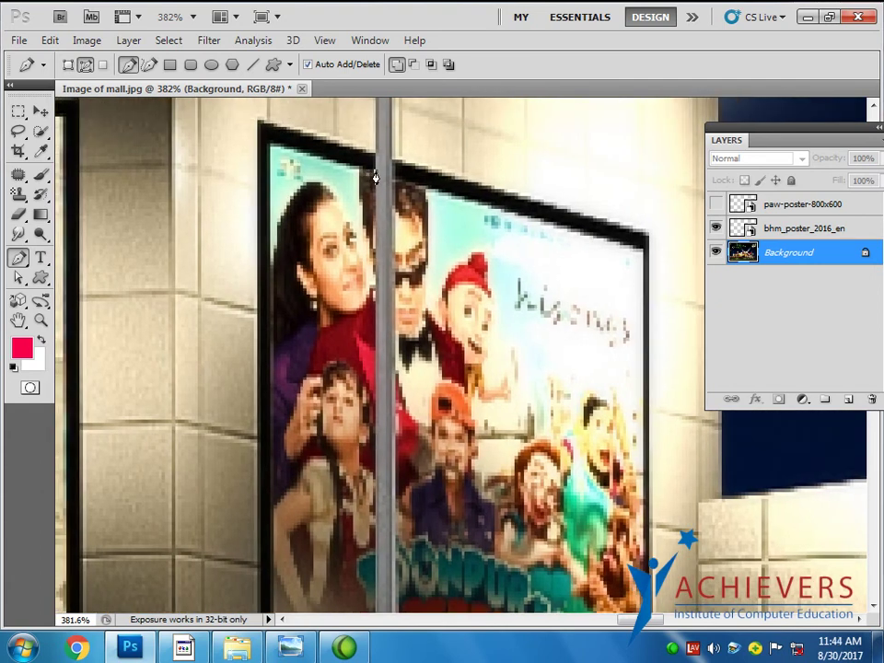
{"action": "scroll", "coordinate": [376, 176], "scroll_direction": "down", "scroll_amount": 1}
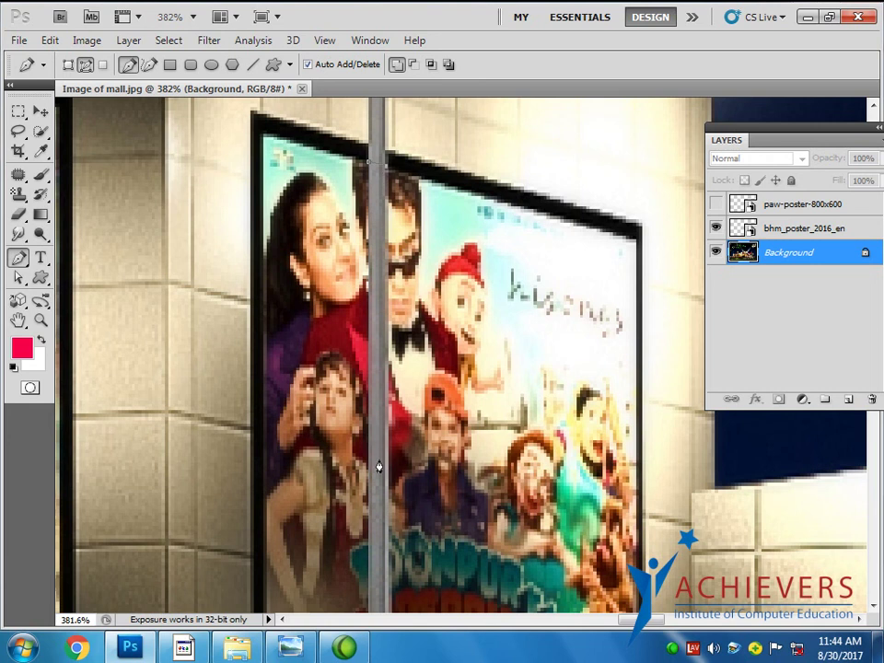
{"action": "left_click_drag", "start_coordinate": [388, 474], "coordinate": [377, 272]}
{"action": "key", "text": "Escape"}
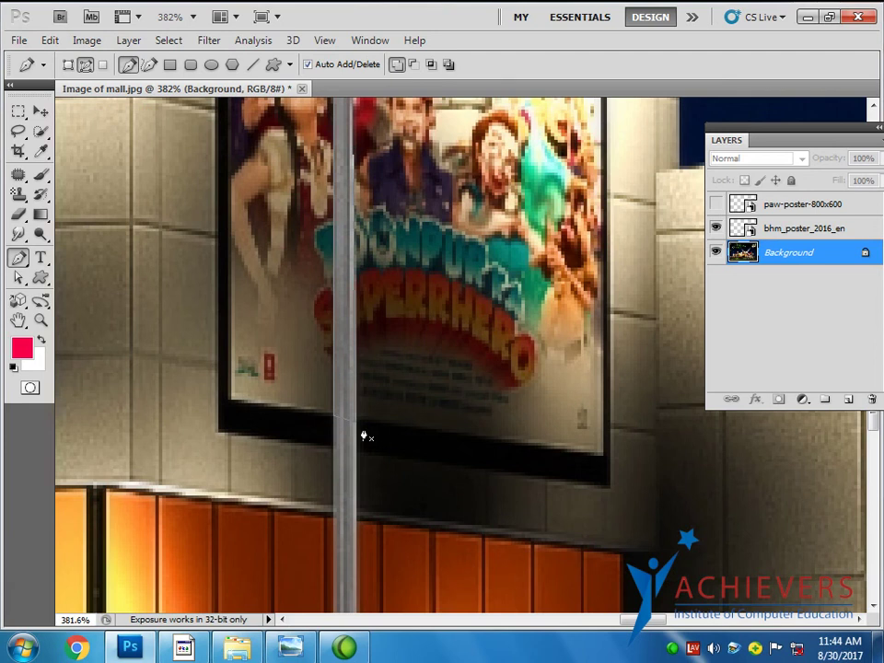
Switch to Direct Selection and zoom along the pole's traced outline up to the poster frame
{"action": "left_click_drag", "start_coordinate": [18, 278], "coordinate": [67, 293]}
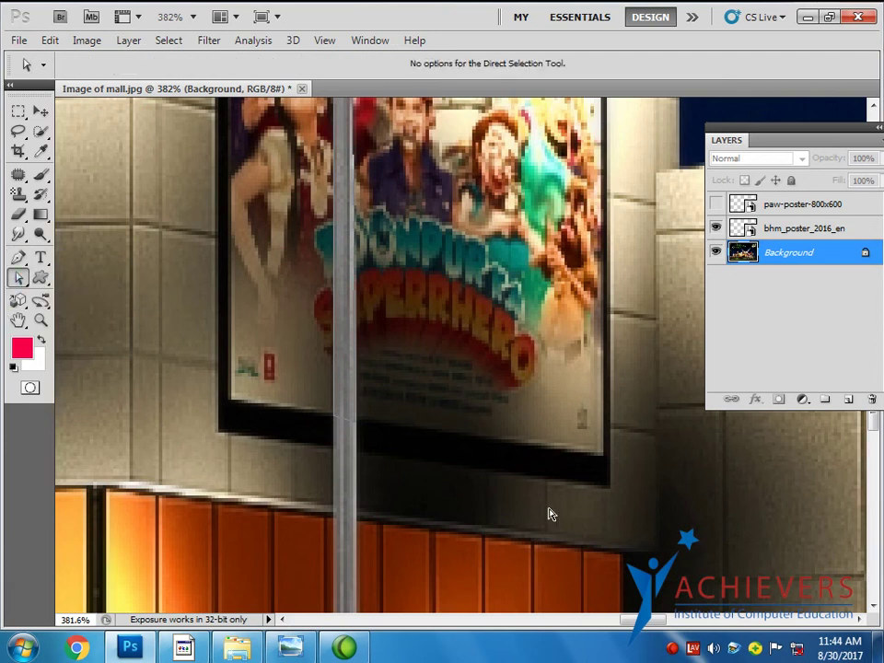
{"action": "scroll", "coordinate": [383, 456], "scroll_direction": "up", "scroll_amount": 1}
{"action": "scroll", "coordinate": [383, 456], "scroll_direction": "up", "scroll_amount": 2}
{"action": "scroll", "coordinate": [383, 456], "scroll_direction": "up", "scroll_amount": 2}
{"action": "scroll", "coordinate": [384, 396], "scroll_direction": "up", "scroll_amount": 2}
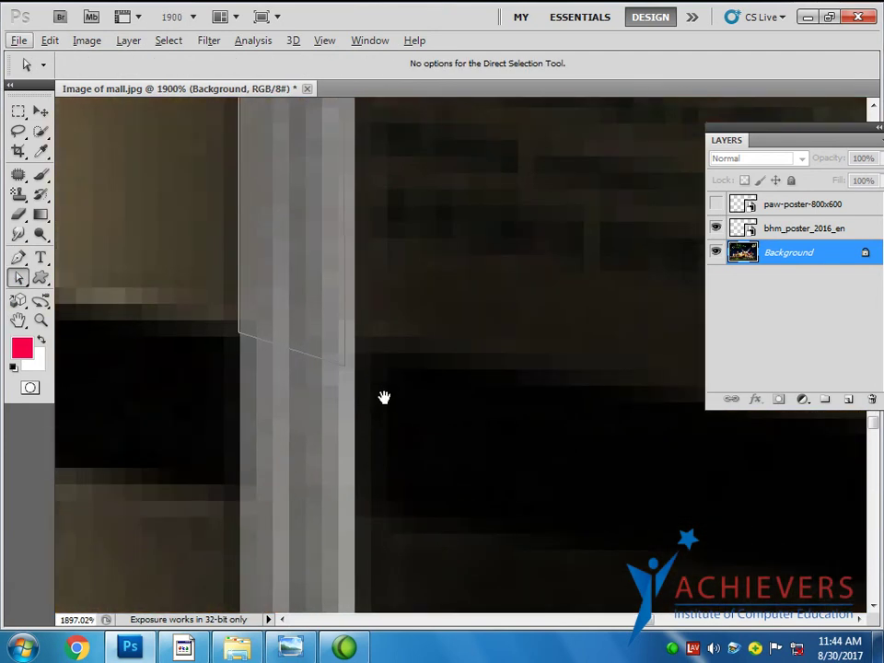
{"action": "left_click_drag", "start_coordinate": [384, 397], "coordinate": [359, 489]}
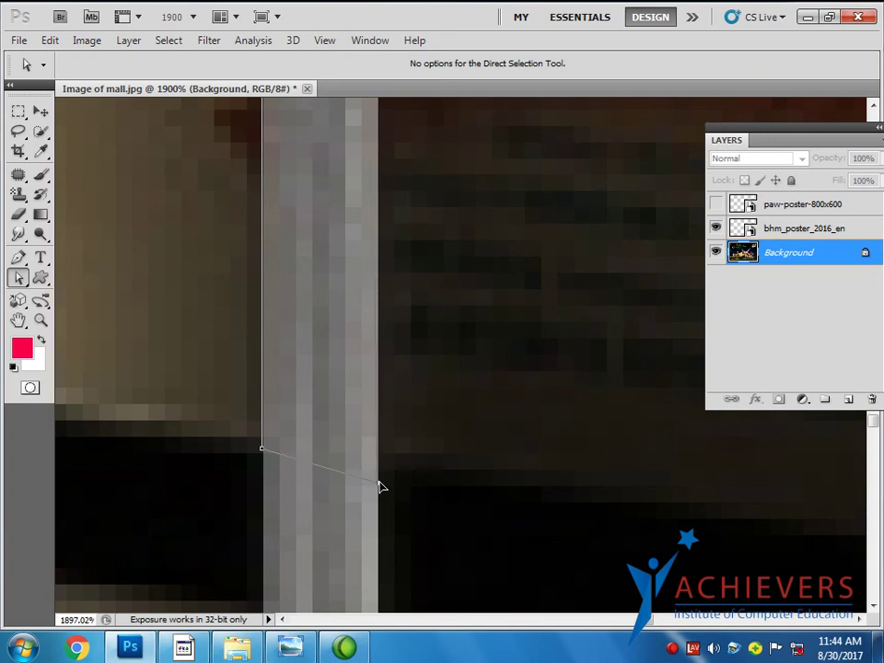
{"action": "scroll", "coordinate": [457, 585], "scroll_direction": "down", "scroll_amount": 1}
{"action": "scroll", "coordinate": [425, 443], "scroll_direction": "down", "scroll_amount": 1}
{"action": "scroll", "coordinate": [425, 443], "scroll_direction": "down", "scroll_amount": 1}
{"action": "mouse_move", "coordinate": [505, 290]}
{"action": "left_mouse_down"}
{"action": "mouse_move", "coordinate": [473, 340]}
{"action": "mouse_move", "coordinate": [467, 478]}
{"action": "left_mouse_up"}
{"action": "scroll", "coordinate": [435, 488], "scroll_direction": "up", "scroll_amount": 2}
{"action": "scroll", "coordinate": [430, 487], "scroll_direction": "up", "scroll_amount": 2}
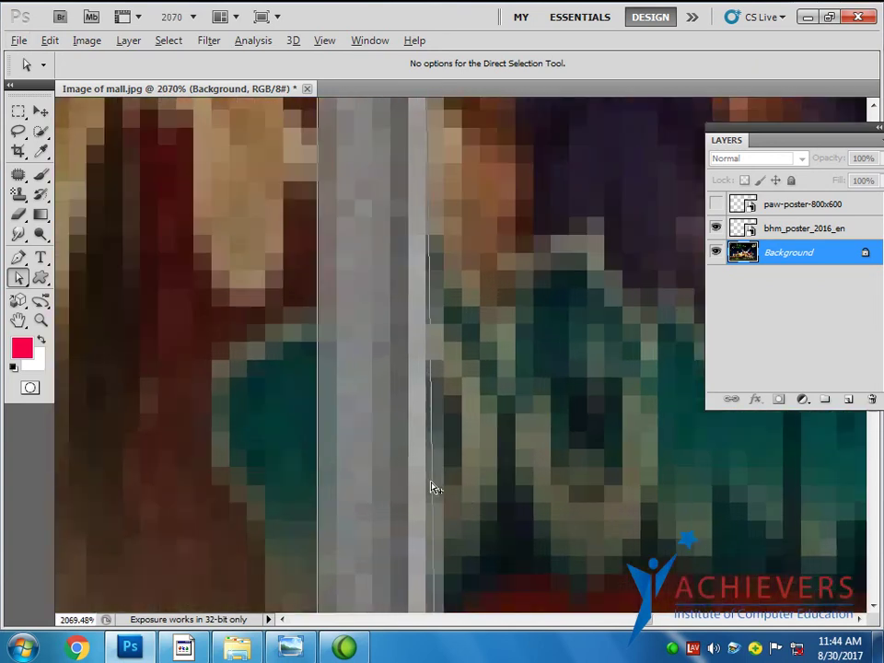
{"action": "scroll", "coordinate": [430, 468], "scroll_direction": "down", "scroll_amount": 2}
{"action": "mouse_move", "coordinate": [485, 243]}
{"action": "left_mouse_down"}
{"action": "mouse_move", "coordinate": [482, 532]}
{"action": "mouse_move", "coordinate": [485, 374]}
{"action": "left_mouse_up"}
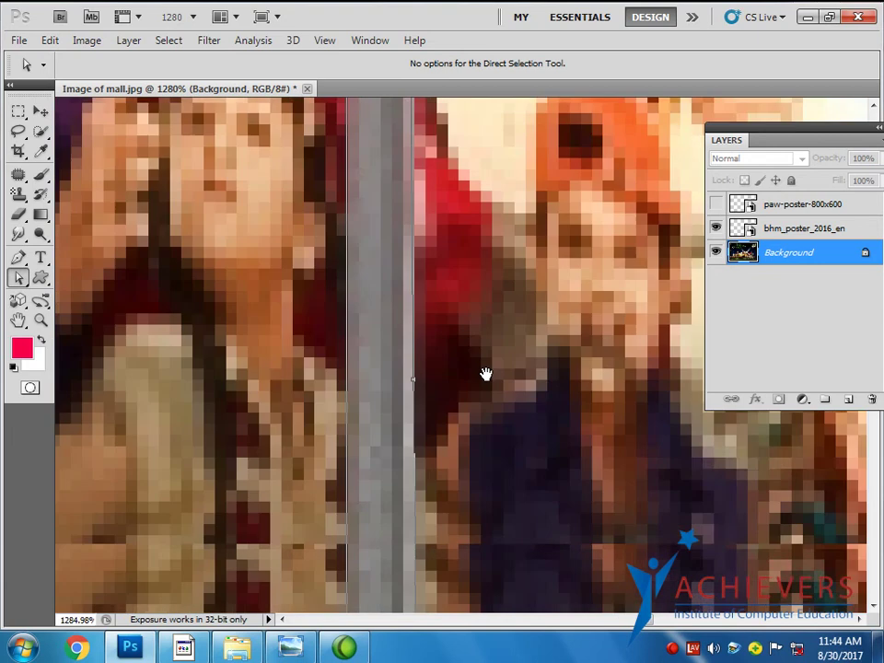
{"action": "scroll", "coordinate": [431, 325], "scroll_direction": "up", "scroll_amount": 1}
{"action": "scroll", "coordinate": [411, 341], "scroll_direction": "up", "scroll_amount": 1}
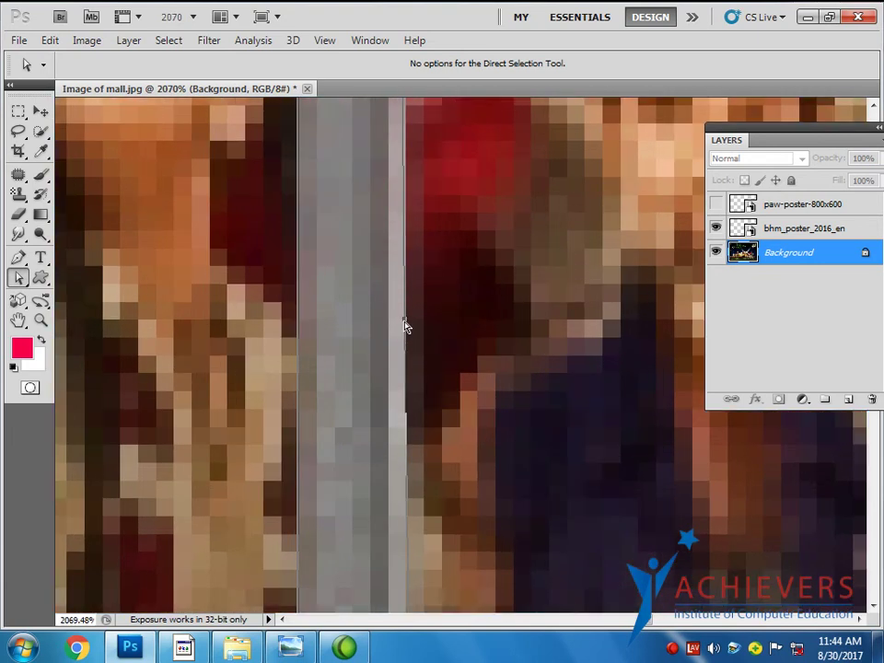
{"action": "scroll", "coordinate": [408, 324], "scroll_direction": "down", "scroll_amount": 3}
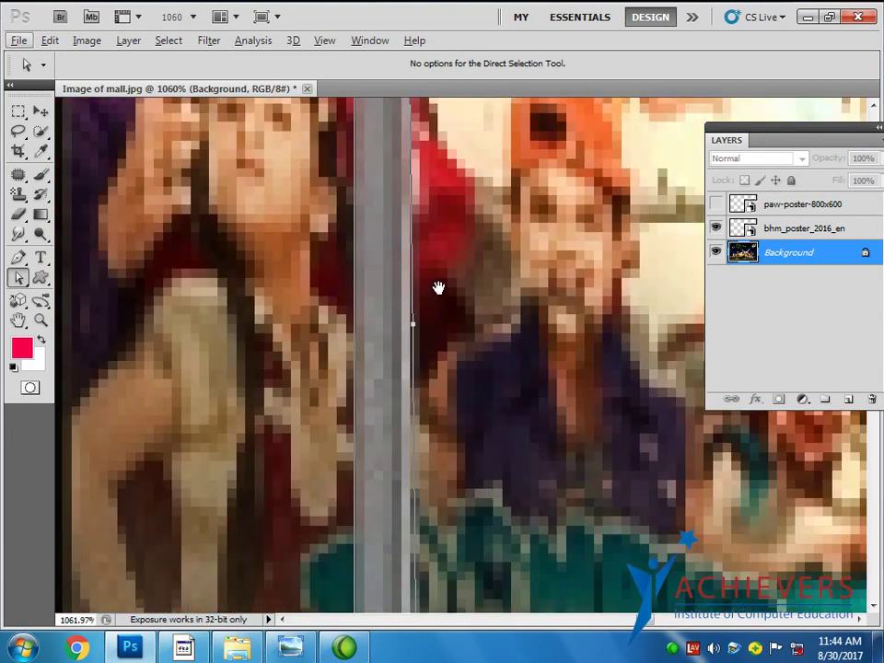
{"action": "left_click_drag", "start_coordinate": [438, 289], "coordinate": [482, 484]}
{"action": "left_click_drag", "start_coordinate": [459, 233], "coordinate": [459, 388]}
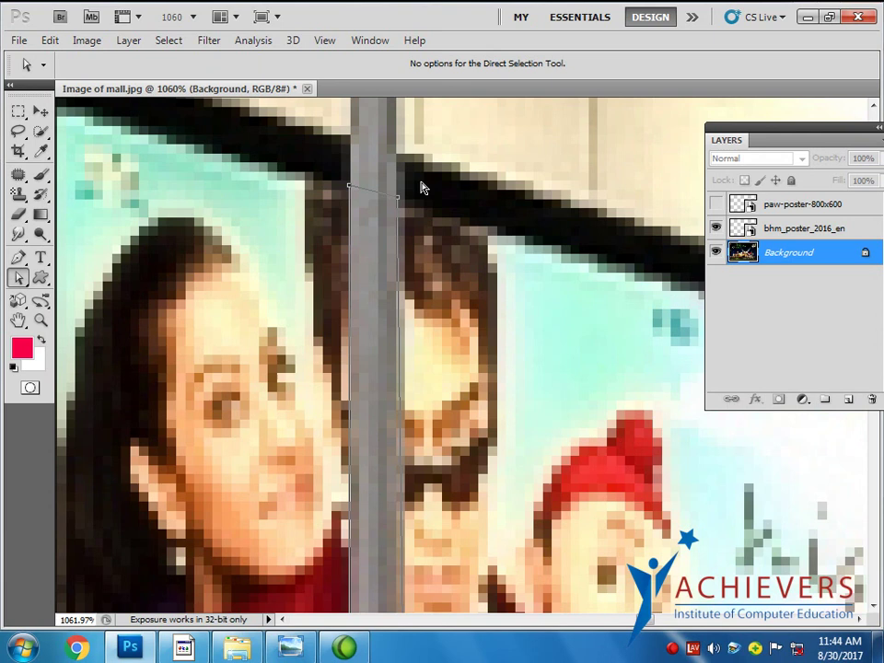
Nudge a path anchor onto the pole's right edge and load the path as a selection
{"action": "left_click_drag", "start_coordinate": [399, 202], "coordinate": [399, 203]}
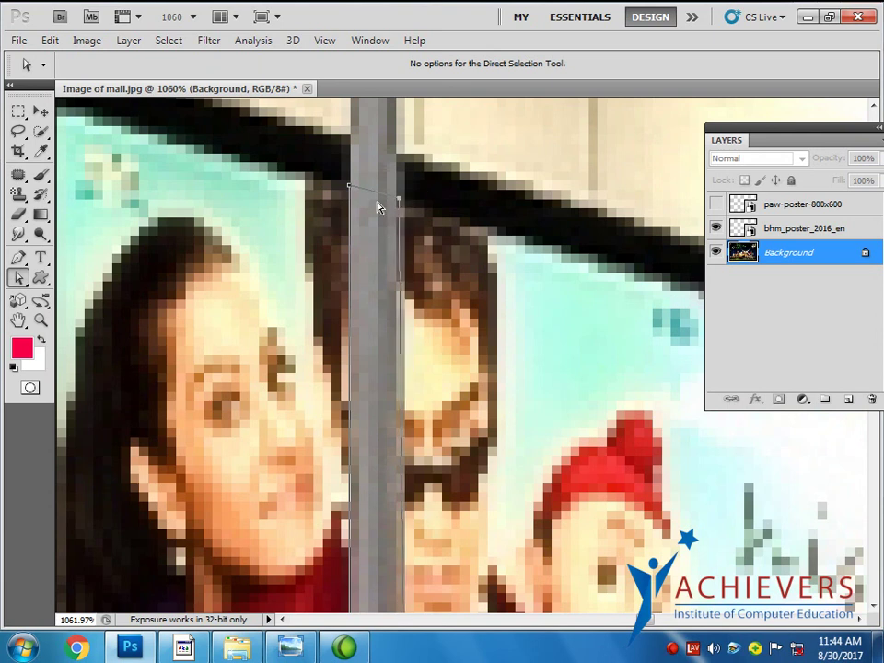
{"action": "scroll", "coordinate": [410, 236], "scroll_direction": "down", "scroll_amount": 3}
{"action": "scroll", "coordinate": [410, 235], "scroll_direction": "down", "scroll_amount": 2}
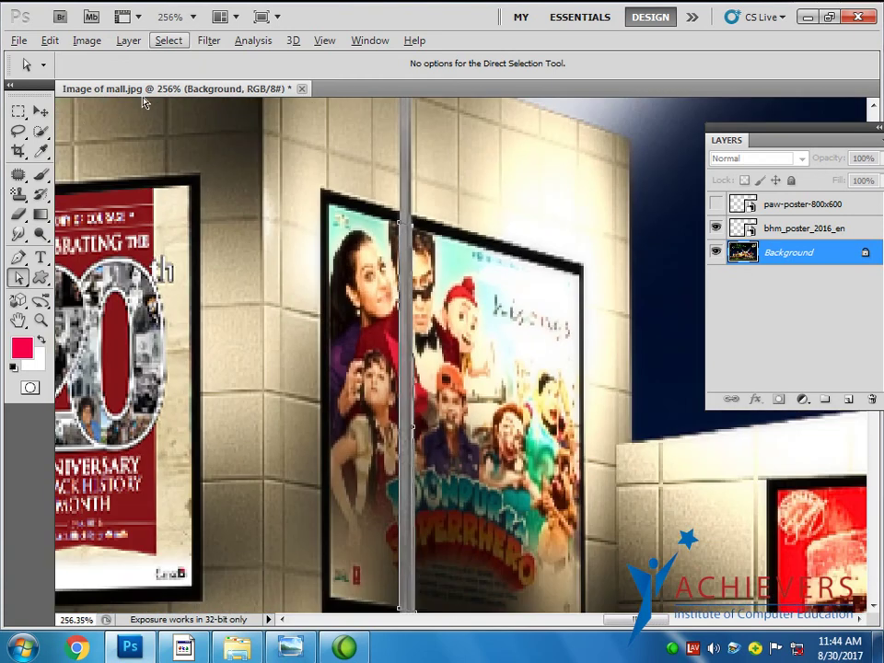
{"action": "left_click", "coordinate": [40, 111]}
{"action": "scroll", "coordinate": [552, 345], "scroll_direction": "down", "scroll_amount": 1}
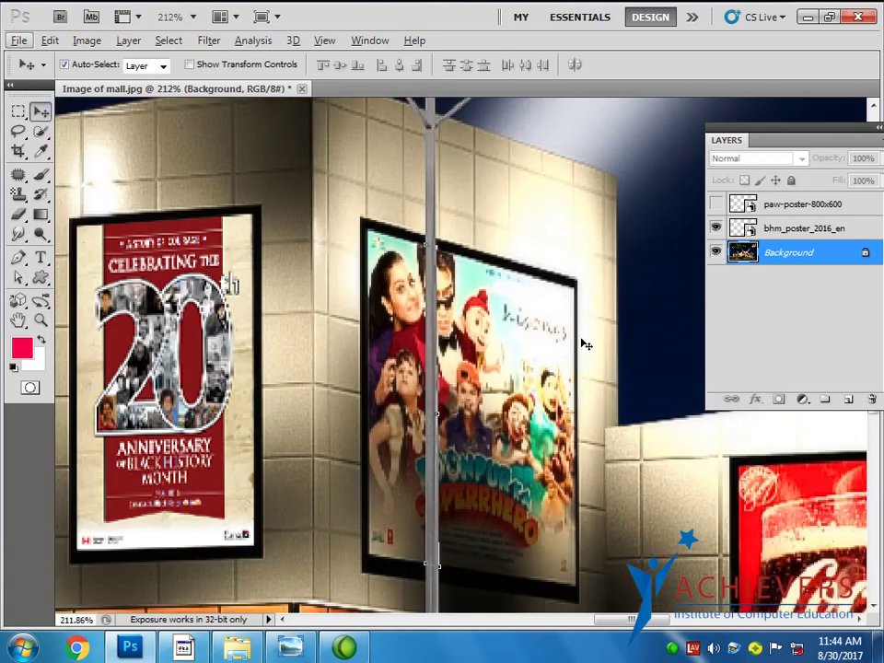
{"action": "left_click", "coordinate": [635, 191]}
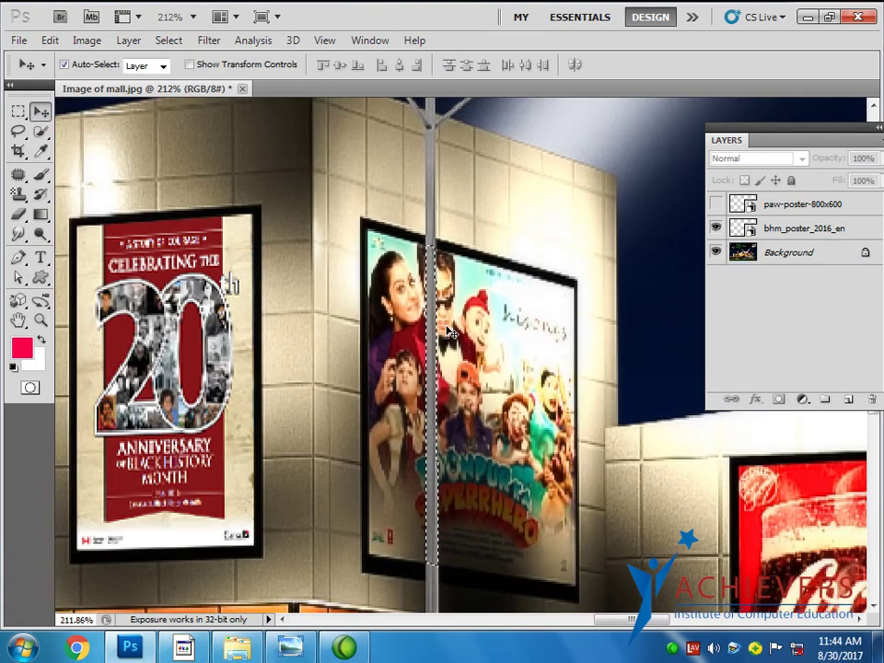
Copy the pole selection from Background to Layer 1 and drag it above the poster layers
{"action": "scroll", "coordinate": [481, 364], "scroll_direction": "down", "scroll_amount": 4}
{"action": "scroll", "coordinate": [461, 387], "scroll_direction": "down", "scroll_amount": 1}
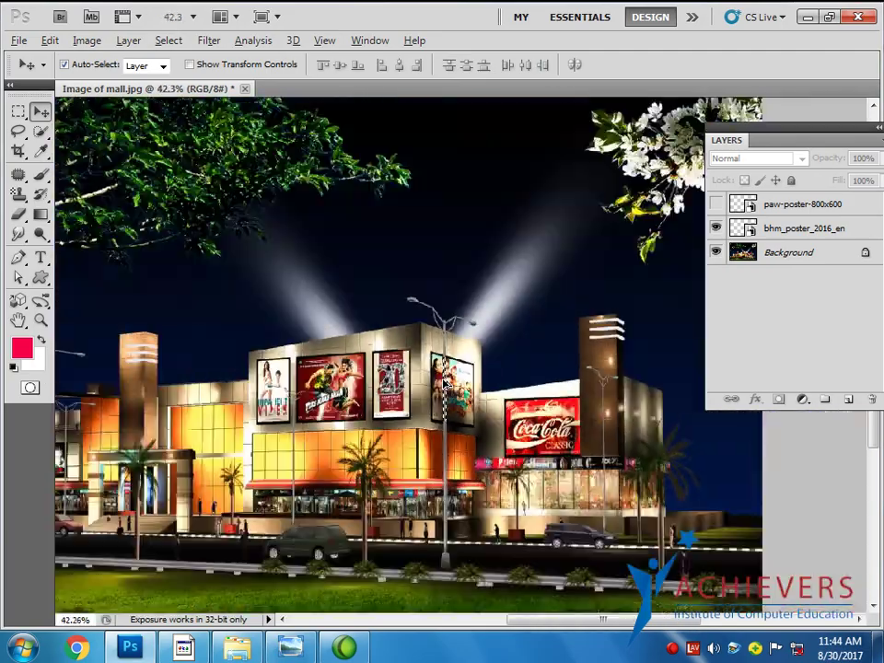
{"action": "scroll", "coordinate": [594, 443], "scroll_direction": "up", "scroll_amount": 2}
{"action": "scroll", "coordinate": [594, 443], "scroll_direction": "up", "scroll_amount": 5}
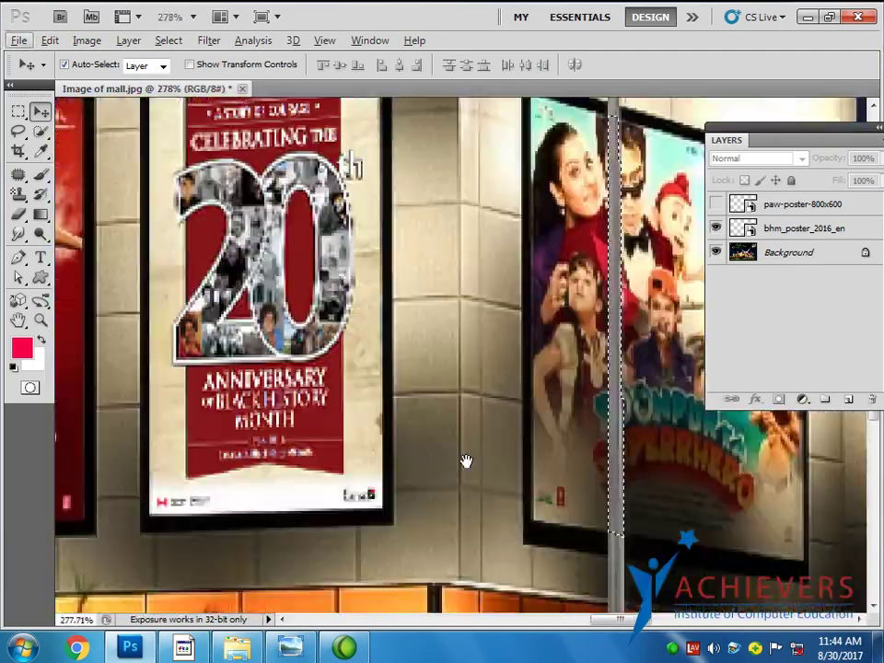
{"action": "left_click_drag", "start_coordinate": [466, 462], "coordinate": [355, 460]}
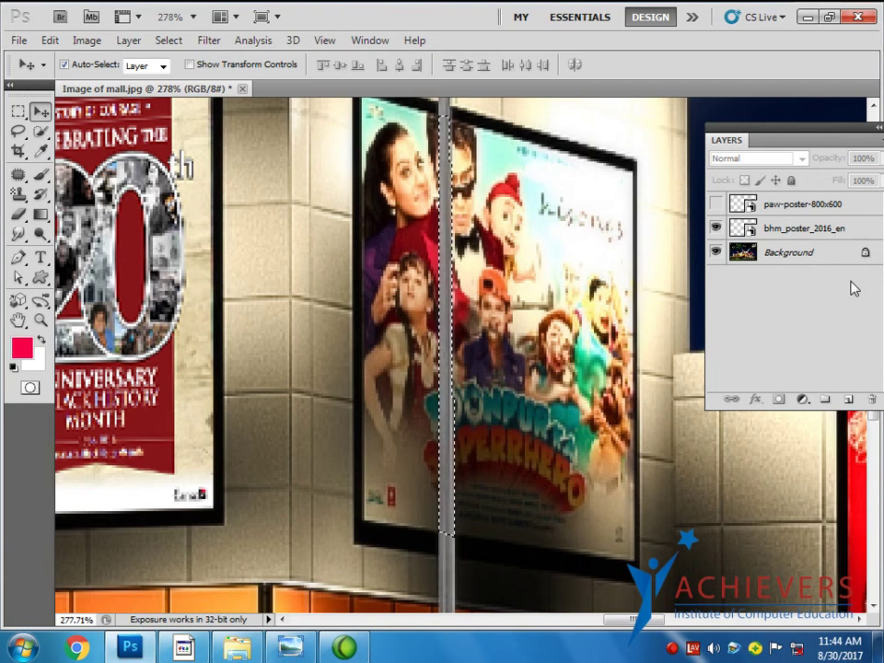
{"action": "left_click", "coordinate": [815, 255]}
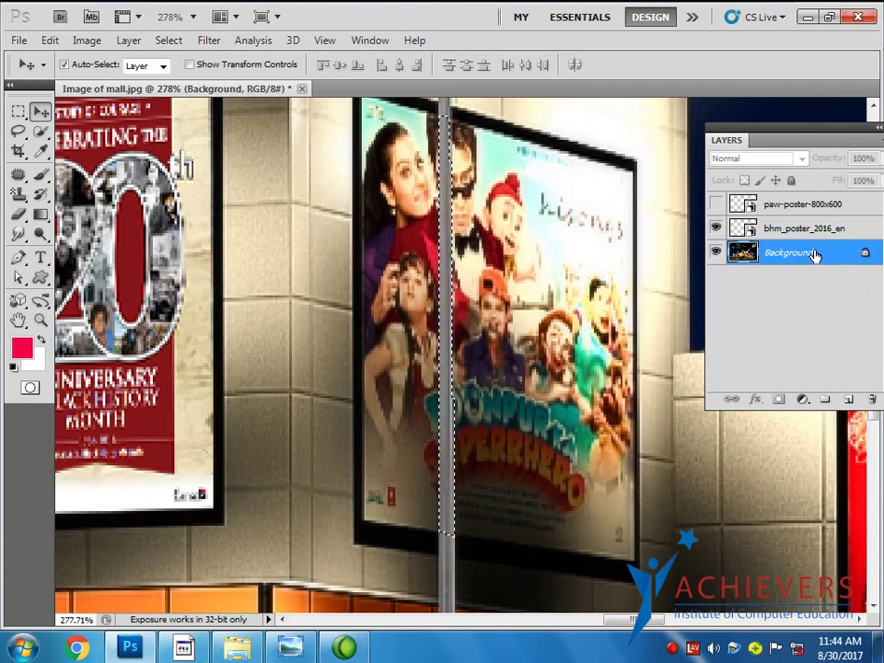
{"action": "key", "text": "ctrl+j"}
{"action": "scroll", "coordinate": [520, 327], "scroll_direction": "down", "scroll_amount": 2}
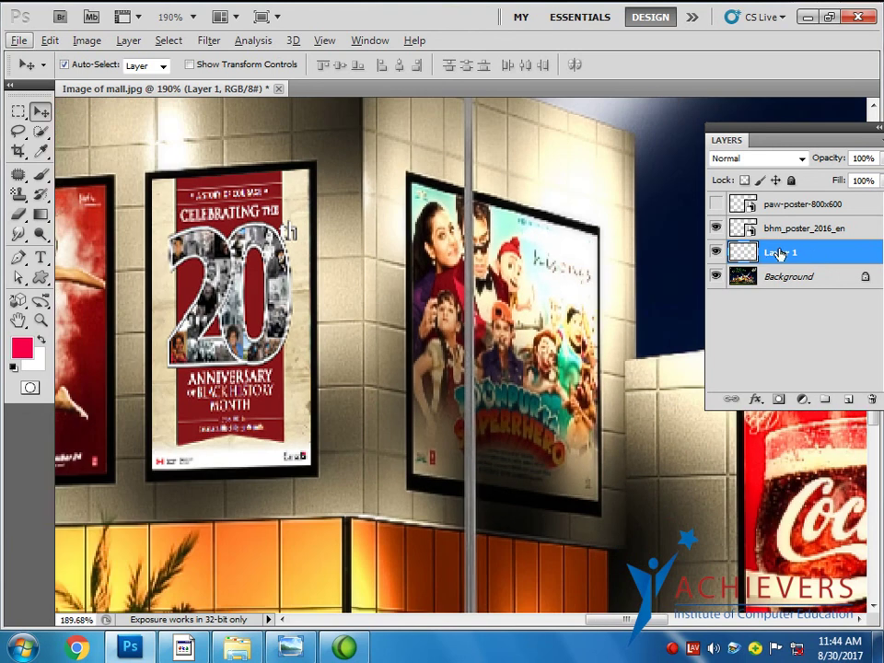
{"action": "left_click_drag", "start_coordinate": [781, 258], "coordinate": [780, 201]}
{"action": "left_click", "coordinate": [716, 228]}
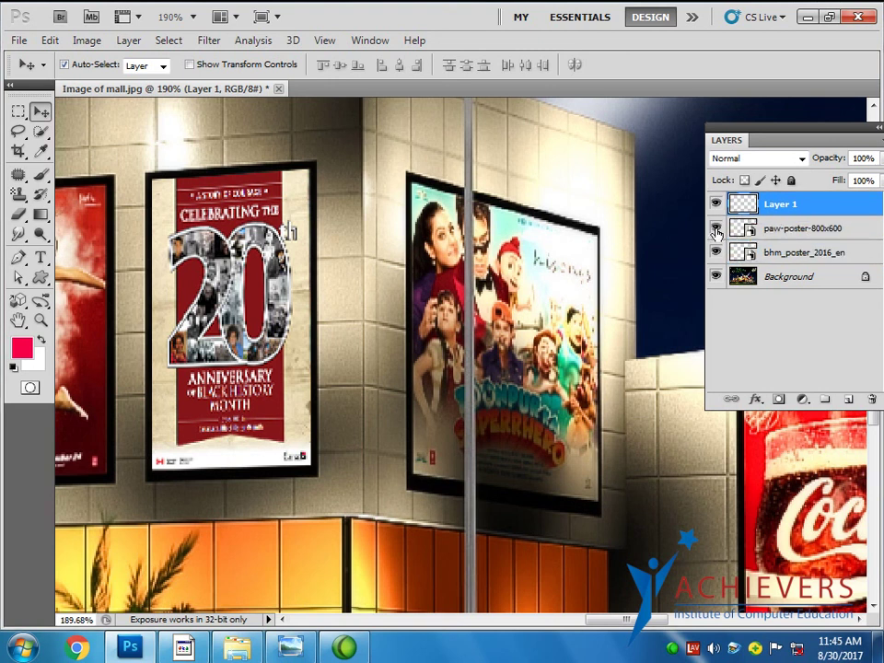
Show paw-poster-800x600 again, then zoom out and pan across the whole mall to check
{"action": "left_click", "coordinate": [716, 228]}
{"action": "left_click", "coordinate": [548, 318]}
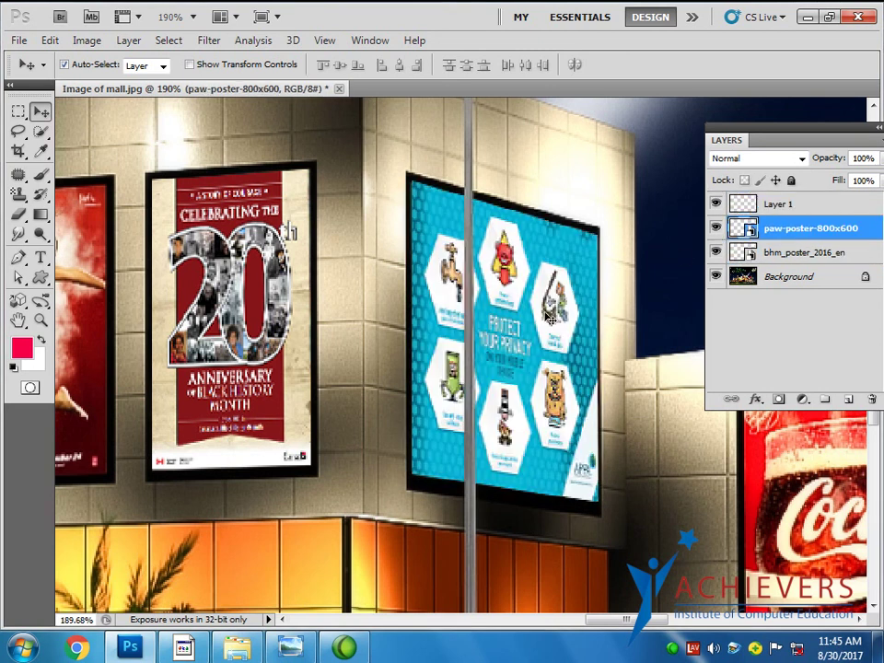
{"action": "key", "text": "ctrl+minus"}
{"action": "key", "text": "ctrl+minus"}
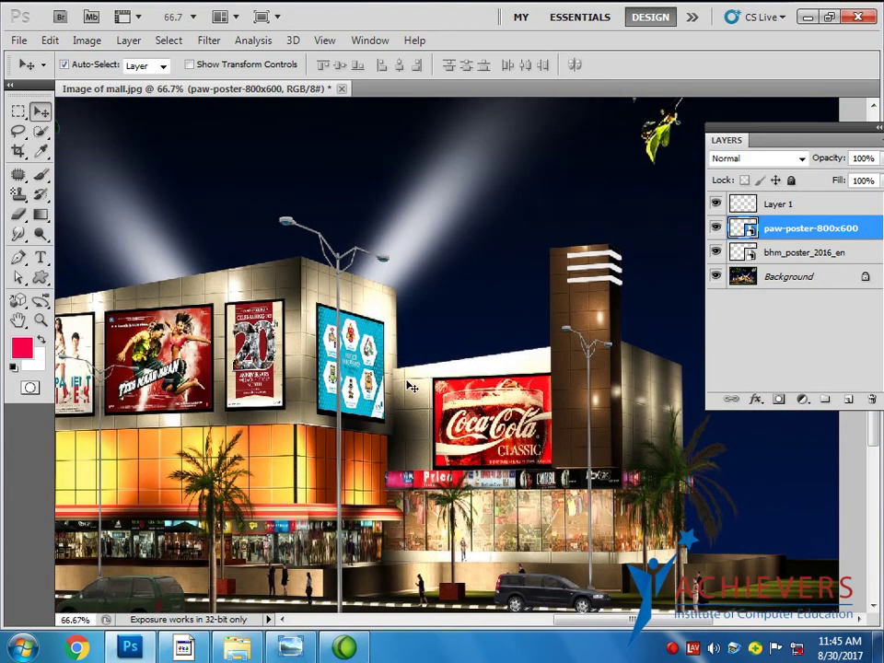
{"action": "mouse_move", "coordinate": [291, 444]}
{"action": "left_mouse_down"}
{"action": "mouse_move", "coordinate": [749, 488]}
{"action": "mouse_move", "coordinate": [342, 432]}
{"action": "mouse_move", "coordinate": [463, 413]}
{"action": "left_mouse_up"}
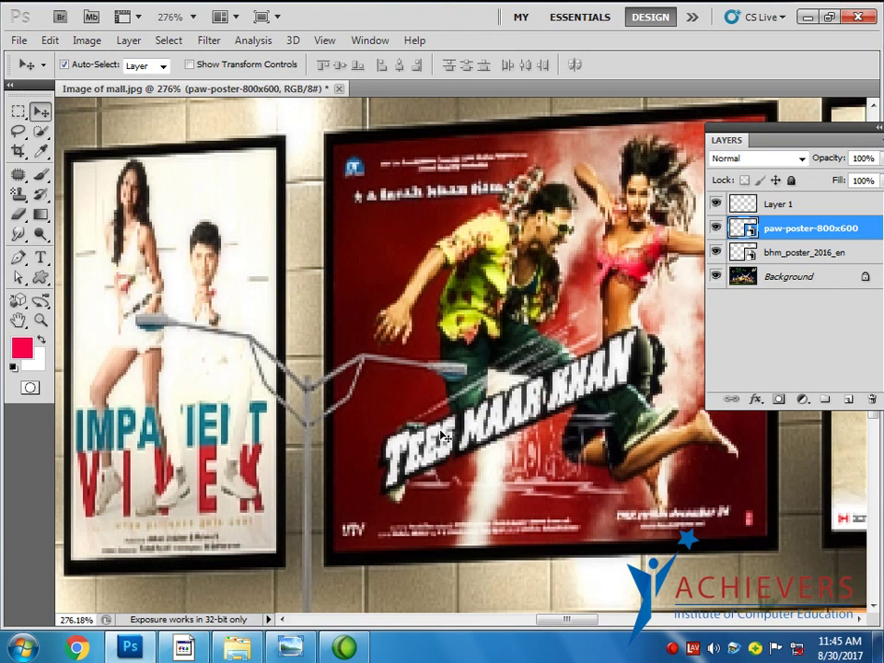
{"action": "scroll", "coordinate": [422, 402], "scroll_direction": "down", "scroll_amount": 1, "text": "alt"}
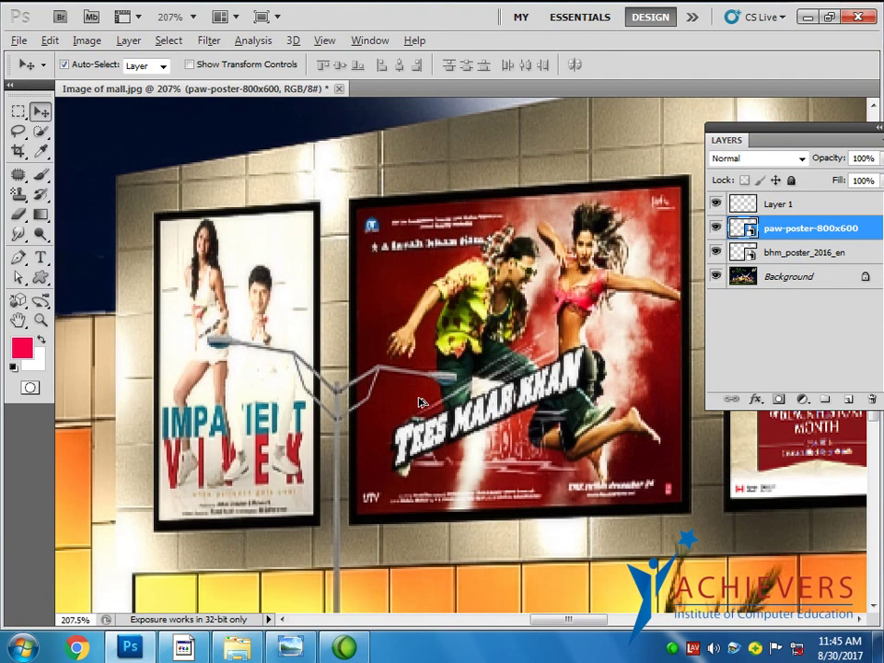
{"action": "scroll", "coordinate": [424, 403], "scroll_direction": "down", "scroll_amount": 1}
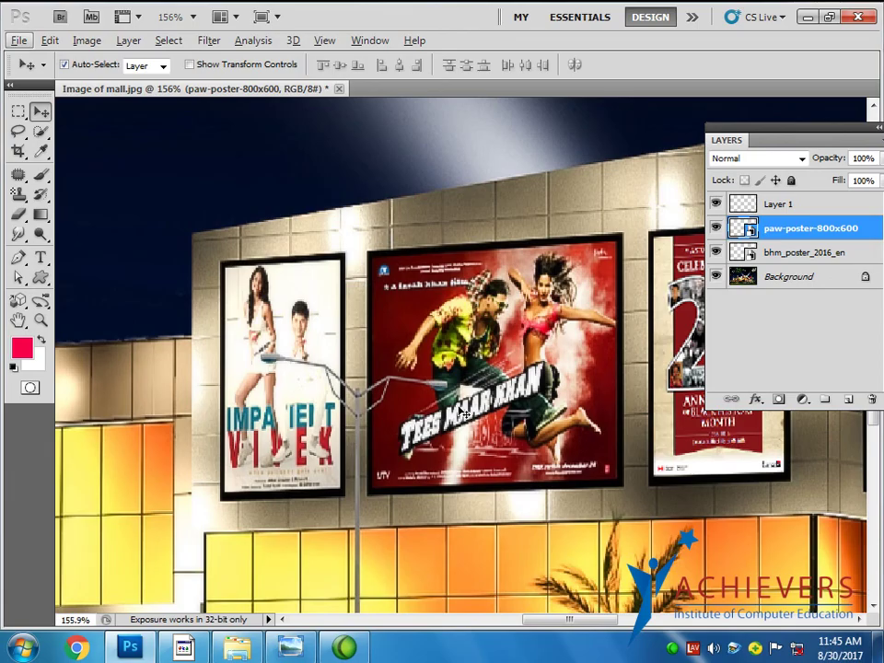
{"action": "scroll", "coordinate": [463, 414], "scroll_direction": "down", "scroll_amount": 2}
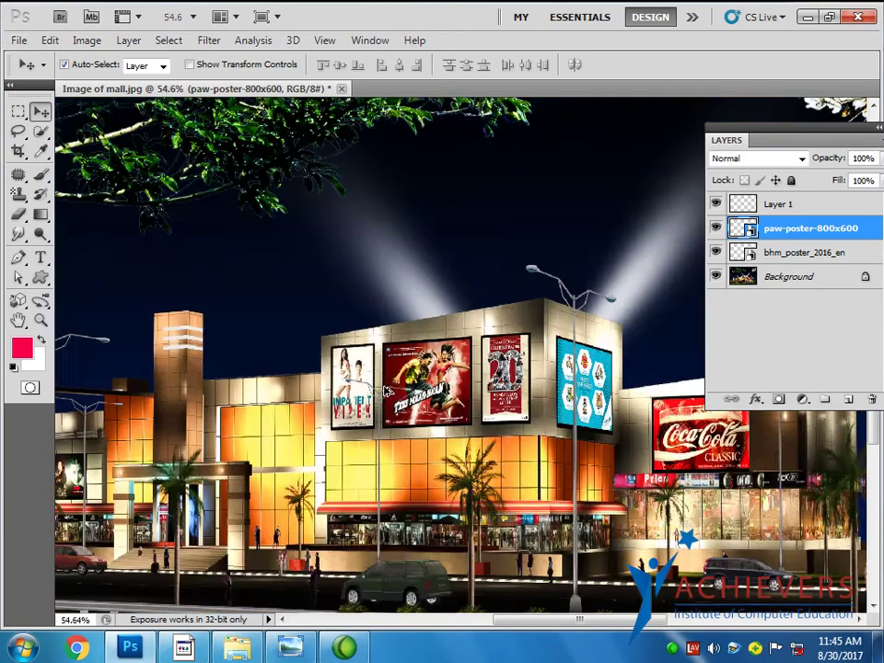
{"action": "scroll", "coordinate": [544, 457], "scroll_direction": "up", "scroll_amount": 1}
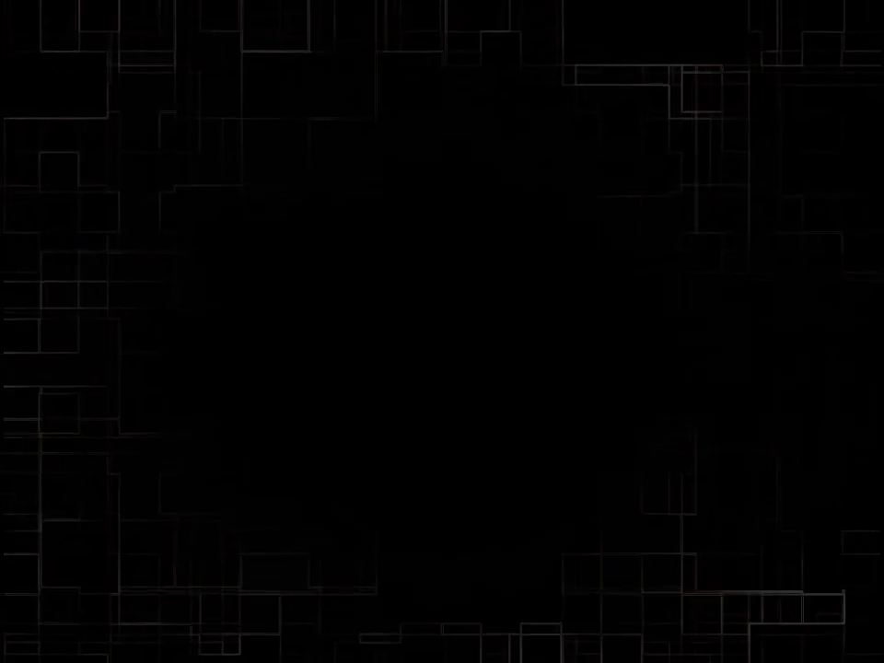